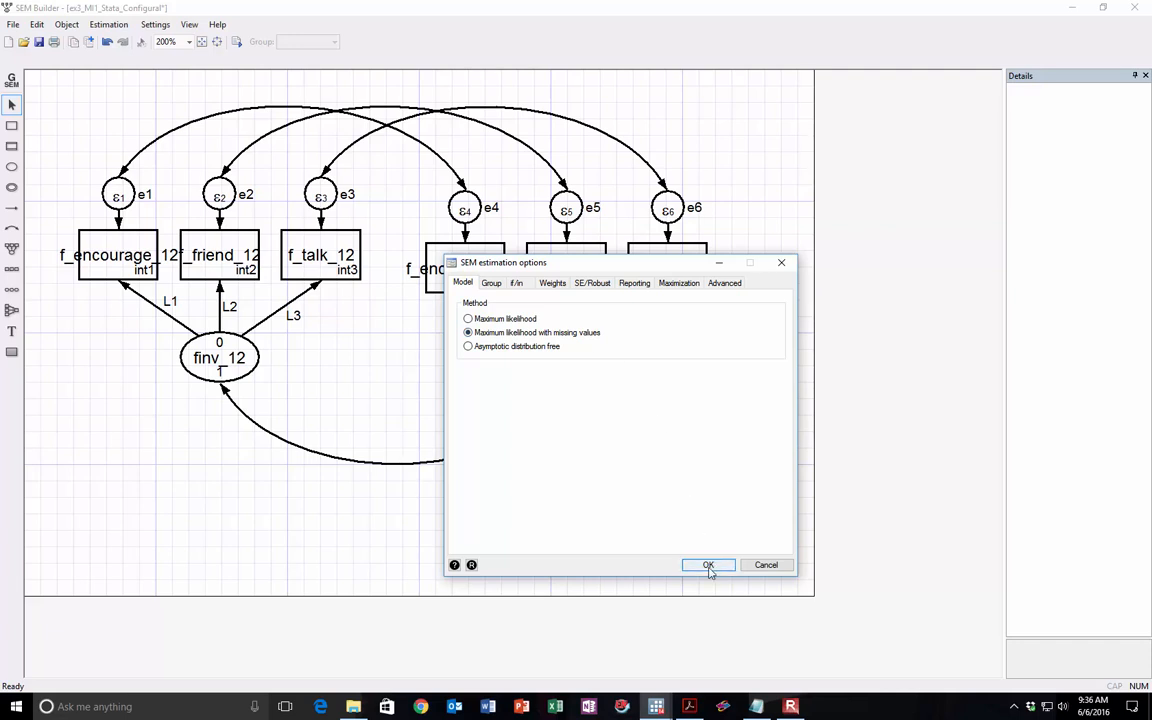
# Step: Estimate the configural model by maximum likelihood with missing values and inspect the f_encourage_12 loading on finv_12
pyautogui.click(708, 566)
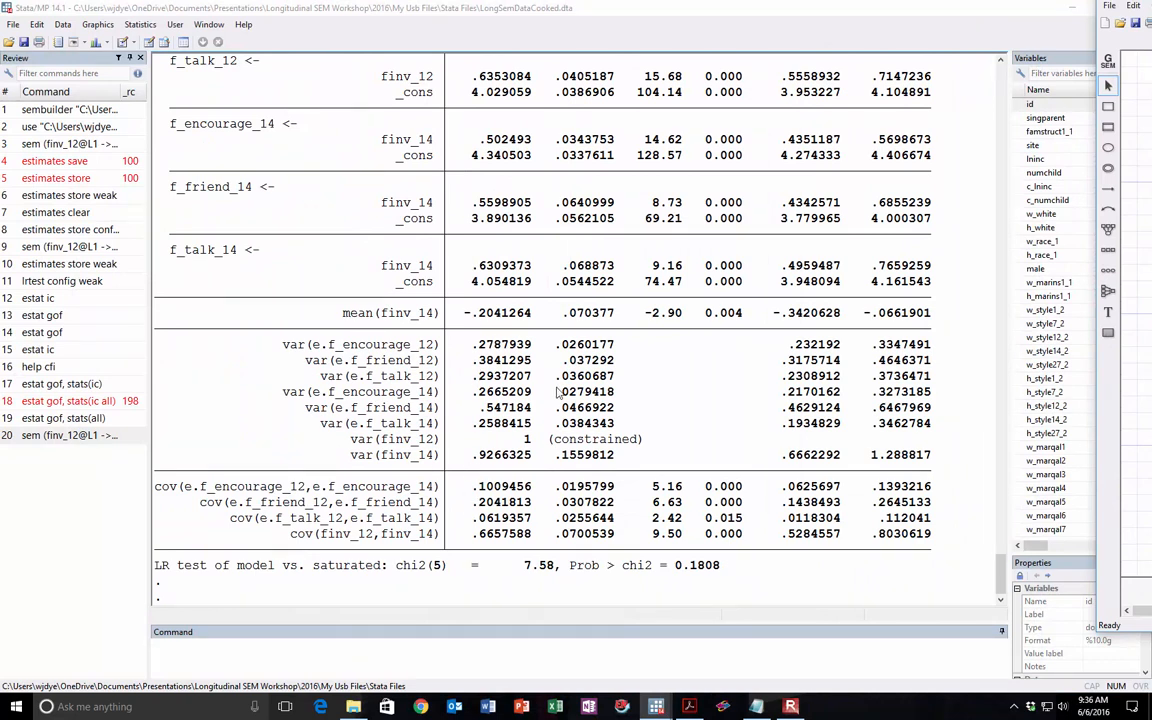
pyautogui.scroll(4, 550, 370)
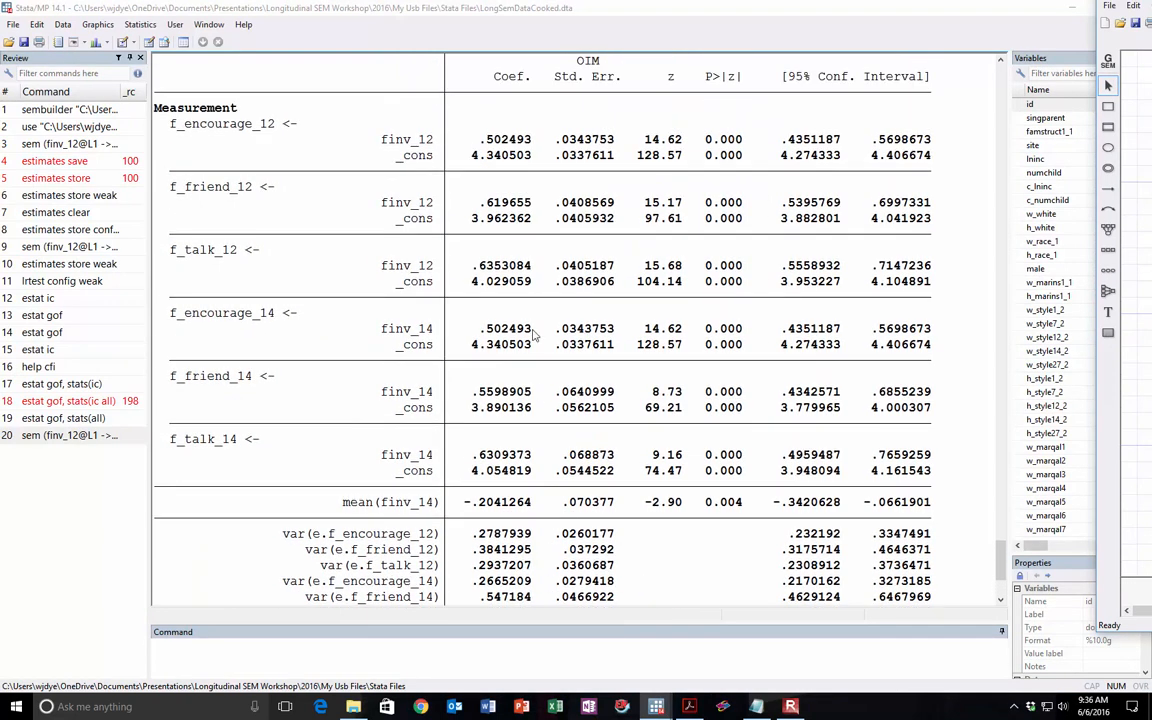
pyautogui.moveTo(374, 139); pyautogui.dragTo(502, 141)
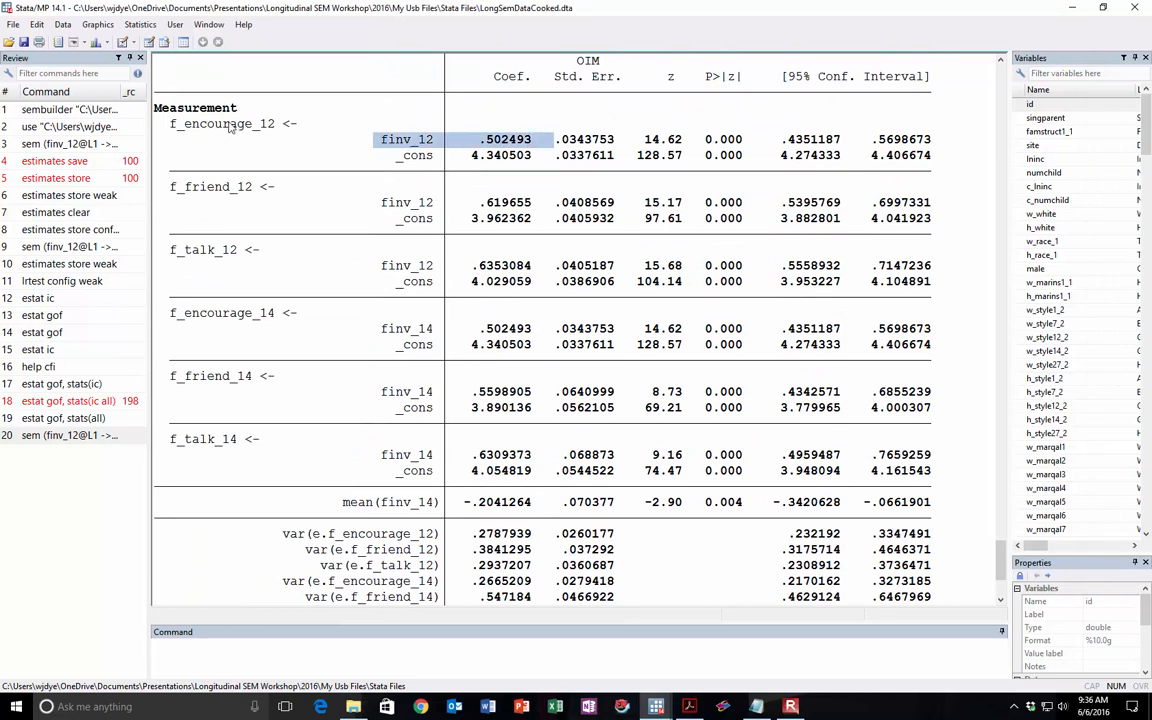
pyautogui.moveTo(162, 116); pyautogui.dragTo(298, 122)
pyautogui.moveTo(376, 139); pyautogui.dragTo(412, 139)
pyautogui.click(385, 141)
pyautogui.doubleClick(386, 140)
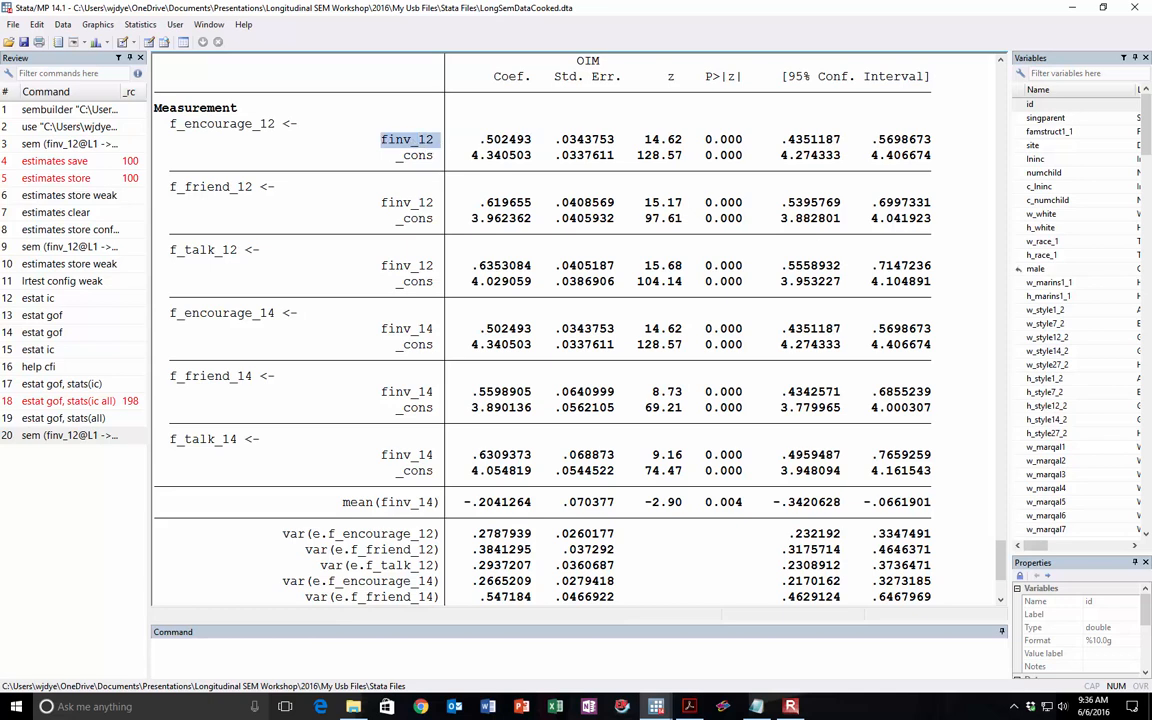
# Step: Compare the encourage, friend and talk factor loadings on finv_12 with the matching loadings on finv_14
pyautogui.moveTo(1151, 6); pyautogui.dragTo(1008, 12)
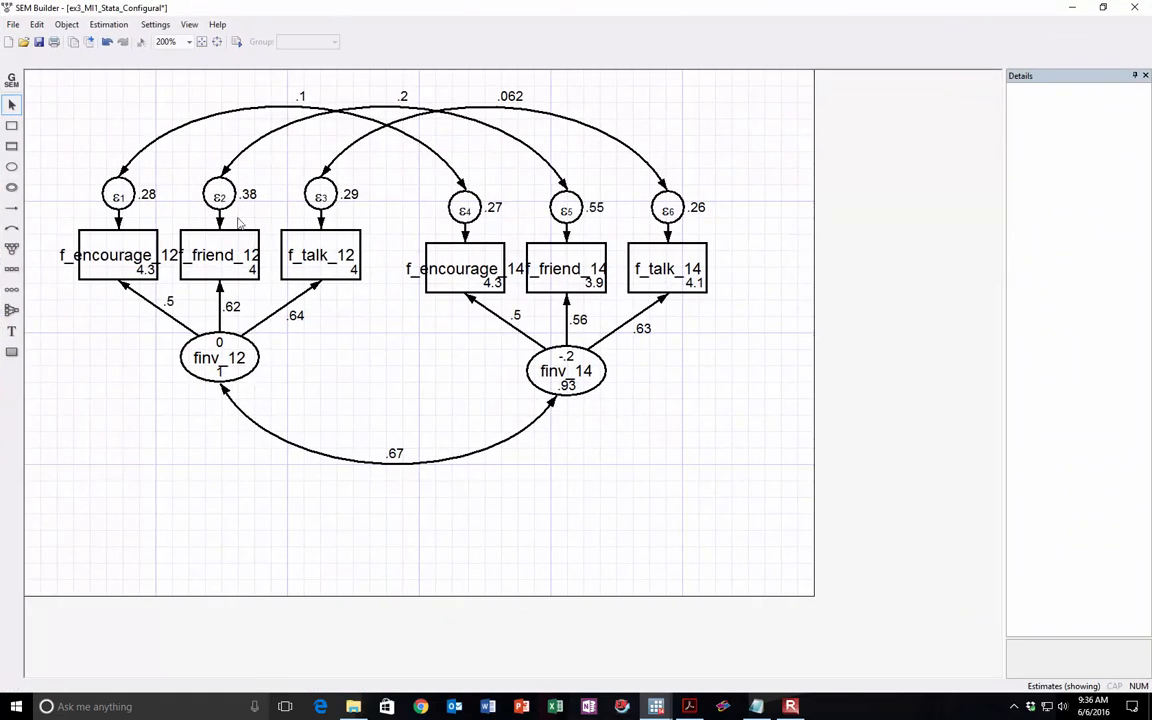
pyautogui.moveTo(410, 10); pyautogui.dragTo(1151, 50)
pyautogui.moveTo(480, 140); pyautogui.dragTo(531, 146)
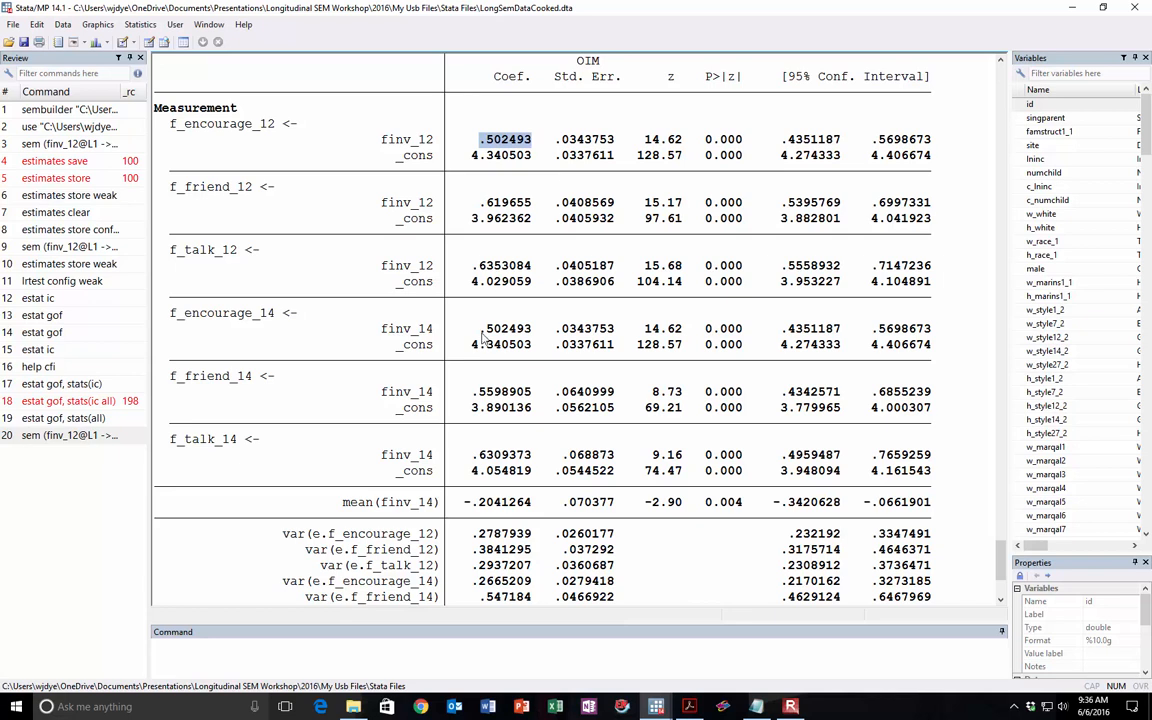
pyautogui.moveTo(358, 329); pyautogui.dragTo(553, 330)
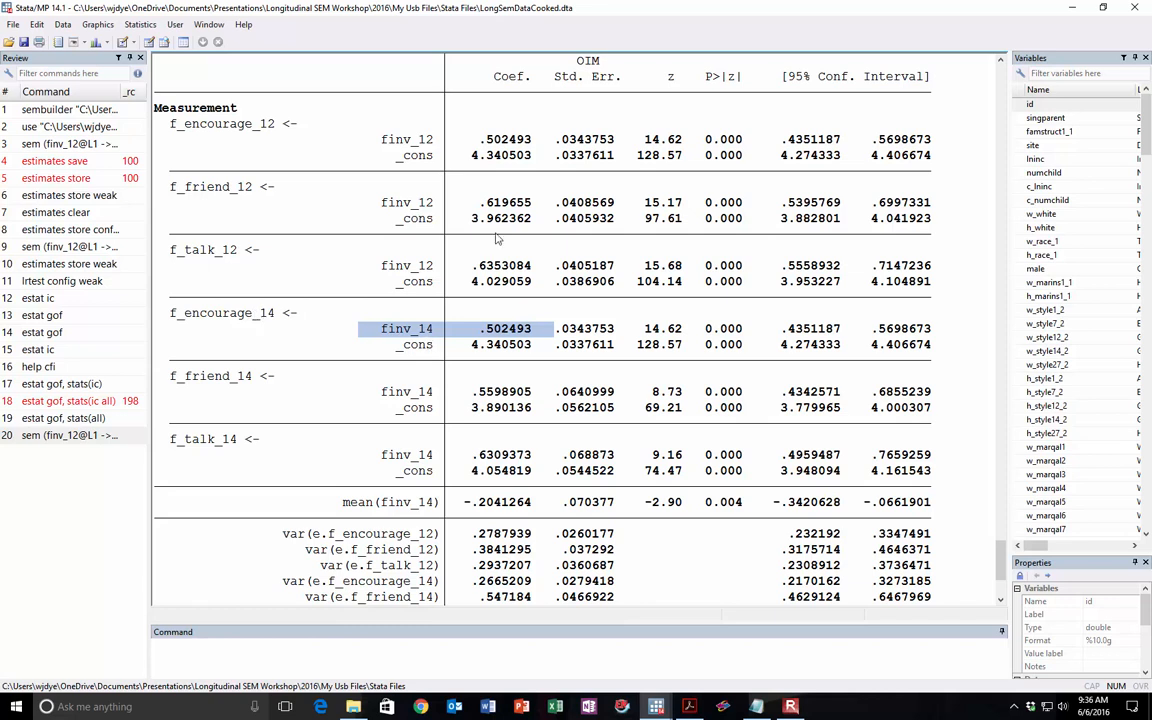
pyautogui.moveTo(463, 202); pyautogui.dragTo(535, 207)
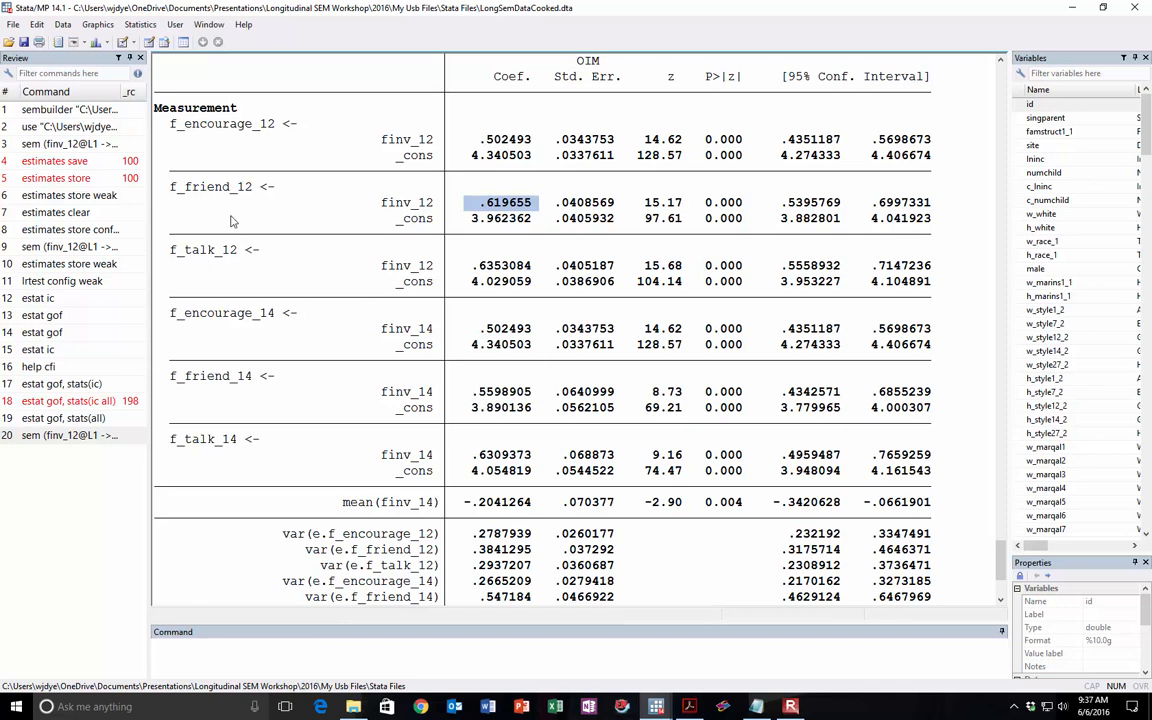
pyautogui.moveTo(463, 391); pyautogui.dragTo(545, 393)
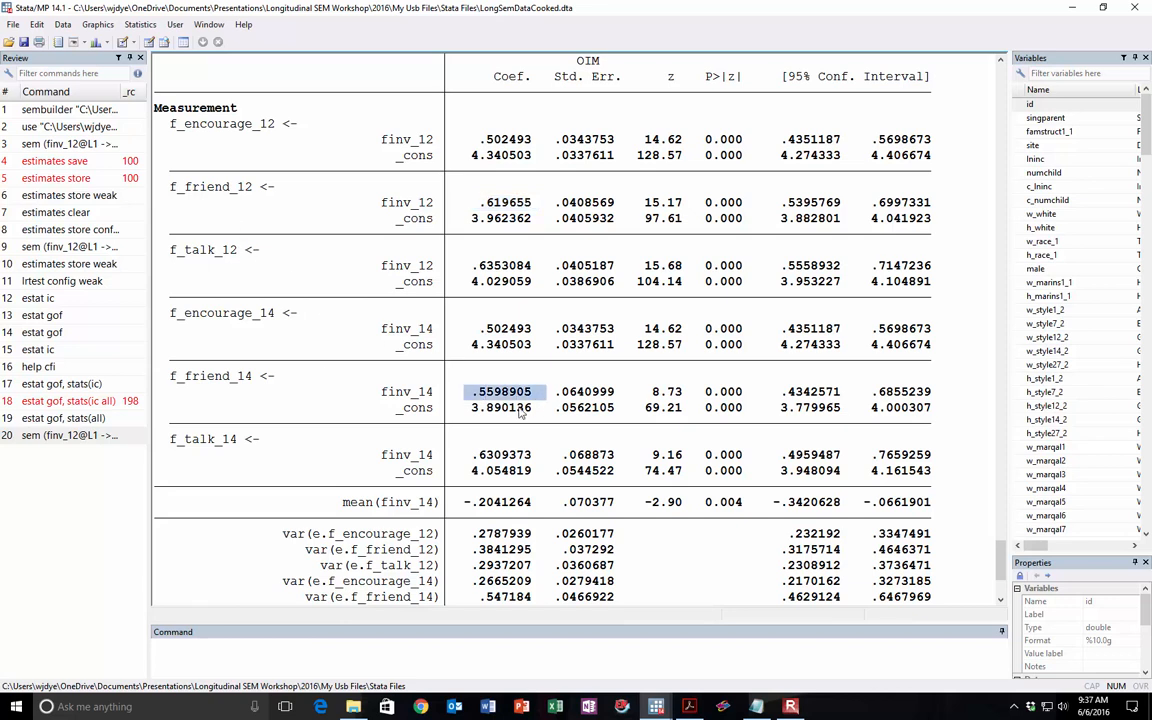
pyautogui.moveTo(464, 266); pyautogui.dragTo(533, 266)
pyautogui.moveTo(457, 455); pyautogui.dragTo(545, 456)
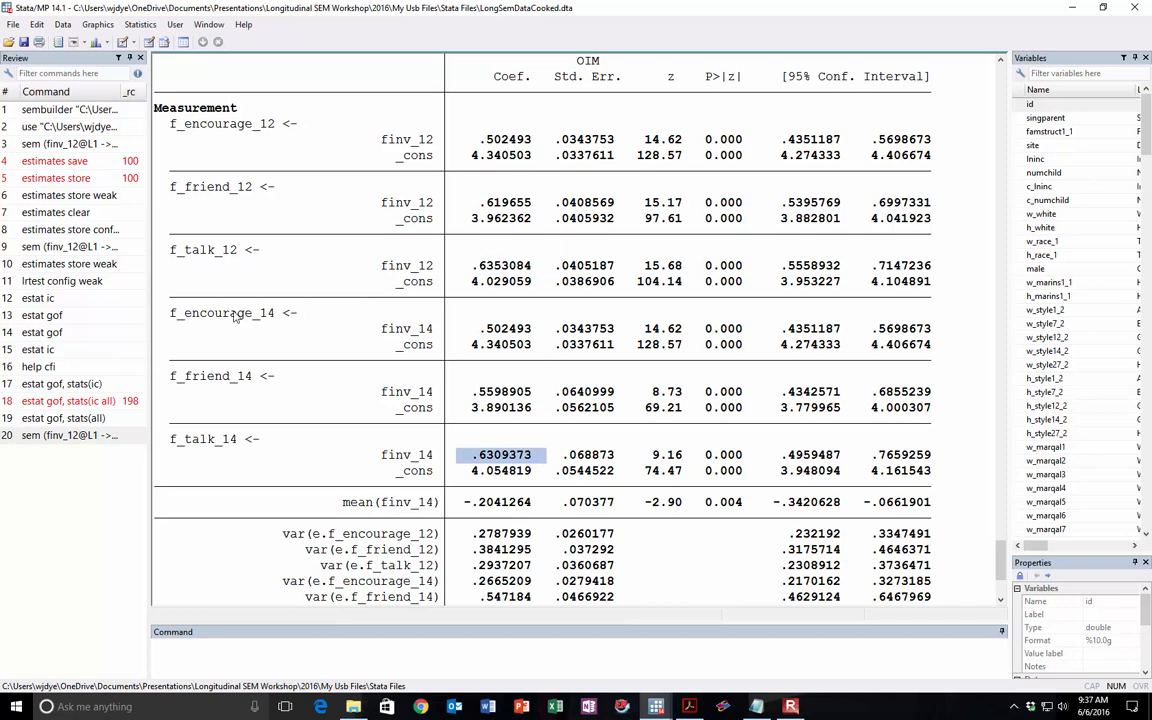
# Step: Examine the latent mean of finv_14 in the results, including its coefficient and p-value
pyautogui.moveTo(336, 502); pyautogui.dragTo(772, 503)
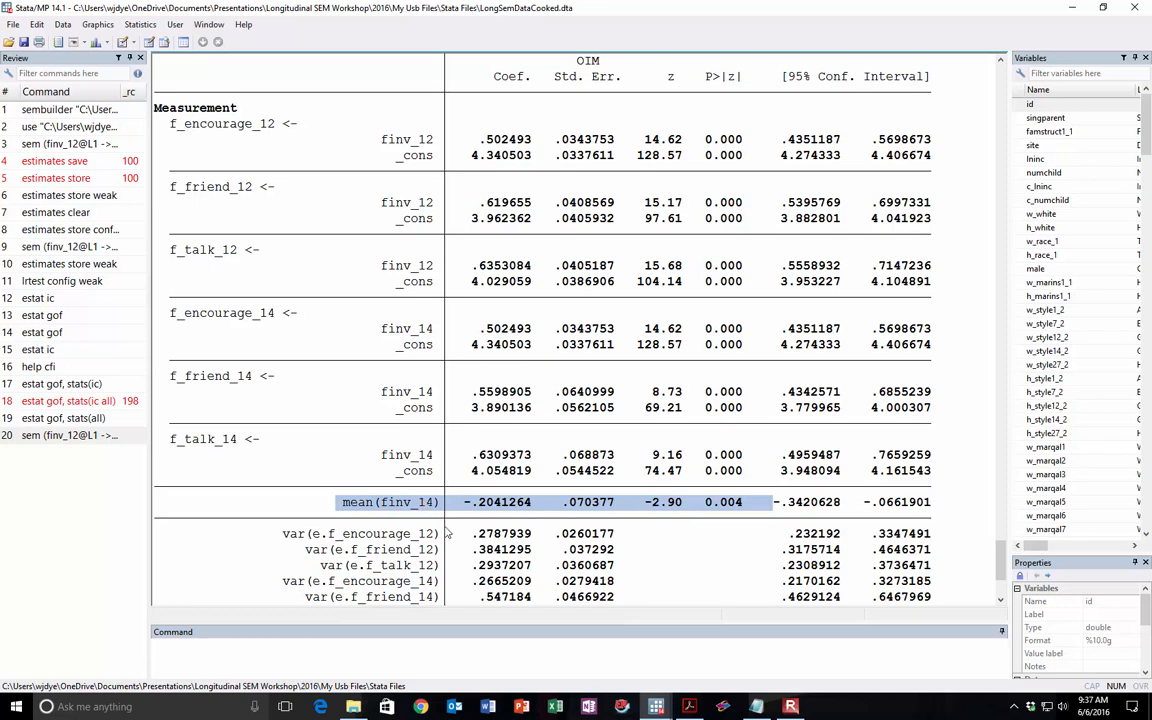
pyautogui.scroll(-1, 453, 538)
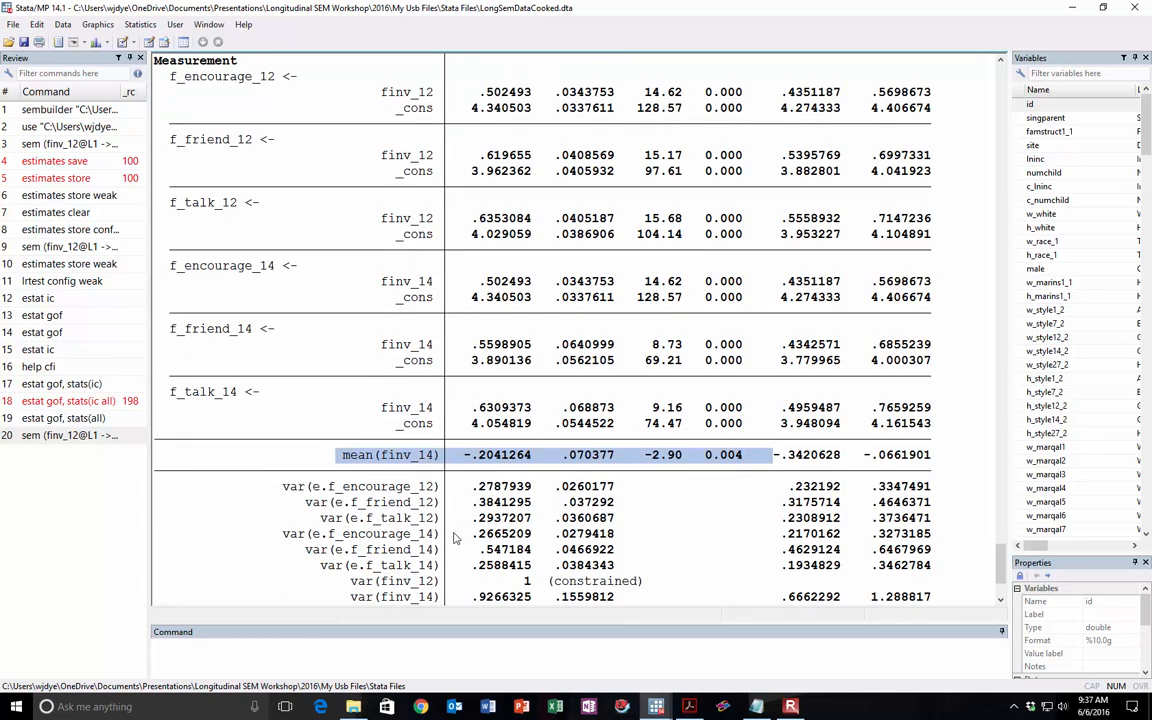
pyautogui.moveTo(703, 456); pyautogui.dragTo(735, 458)
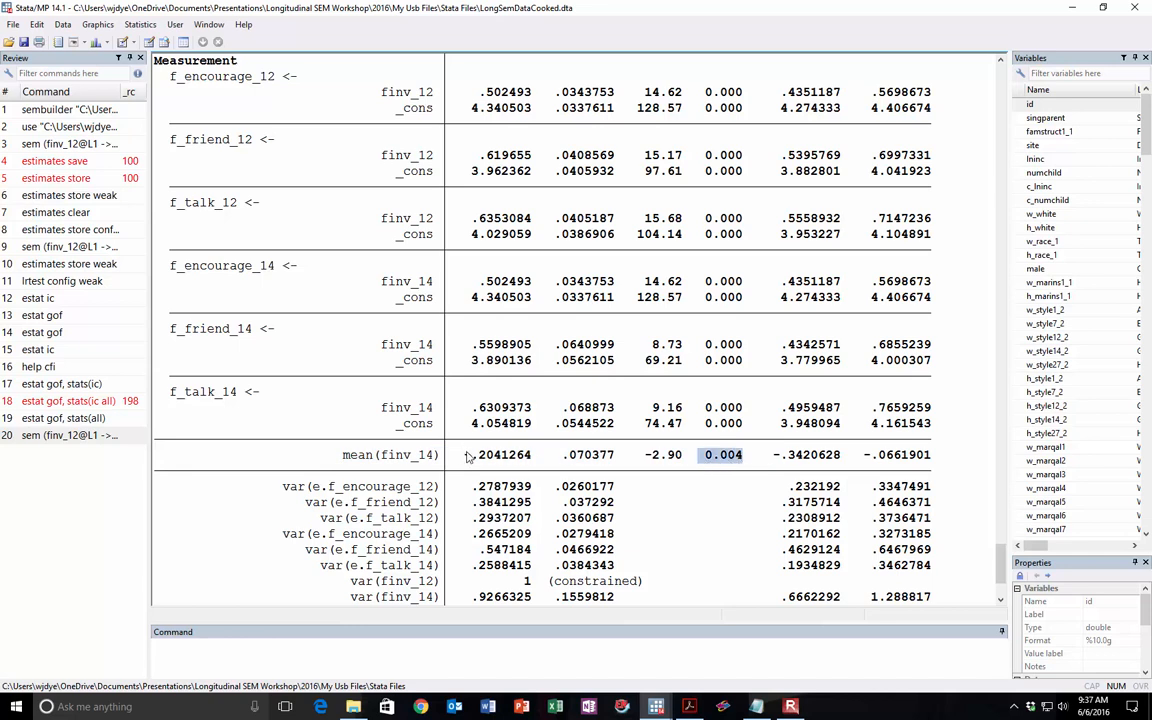
pyautogui.moveTo(463, 456); pyautogui.dragTo(512, 457)
pyautogui.moveTo(703, 457); pyautogui.dragTo(735, 458)
pyautogui.moveTo(340, 456); pyautogui.dragTo(543, 459)
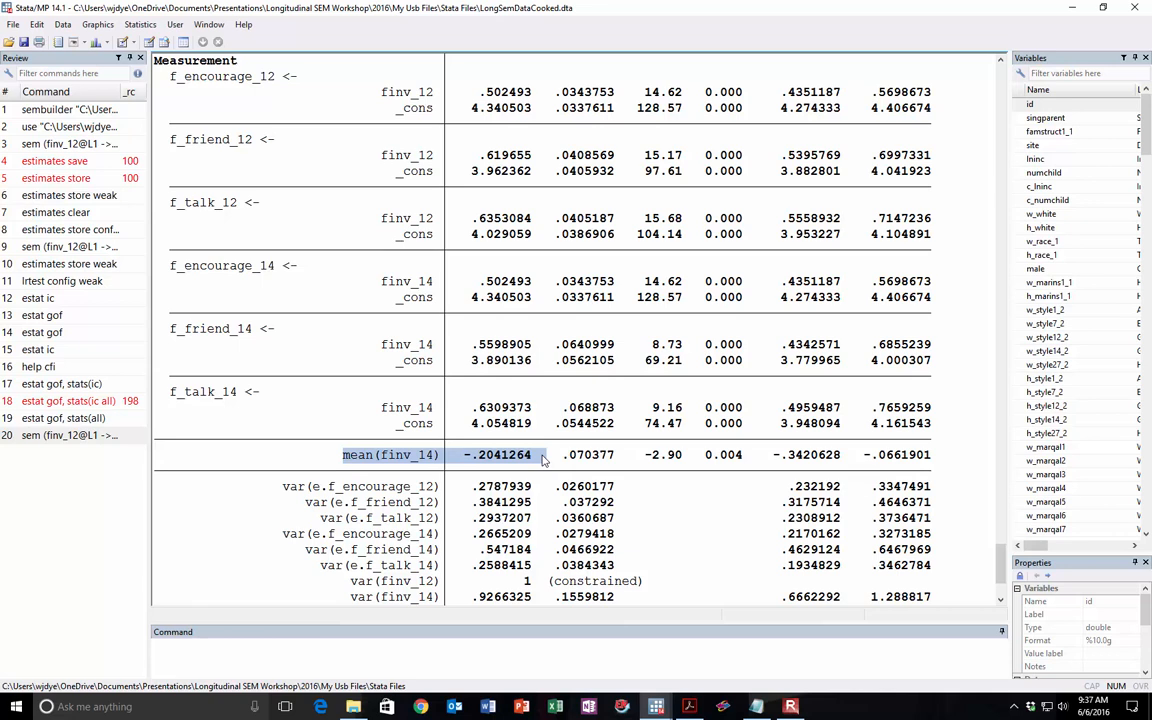
pyautogui.moveTo(463, 456); pyautogui.dragTo(745, 458)
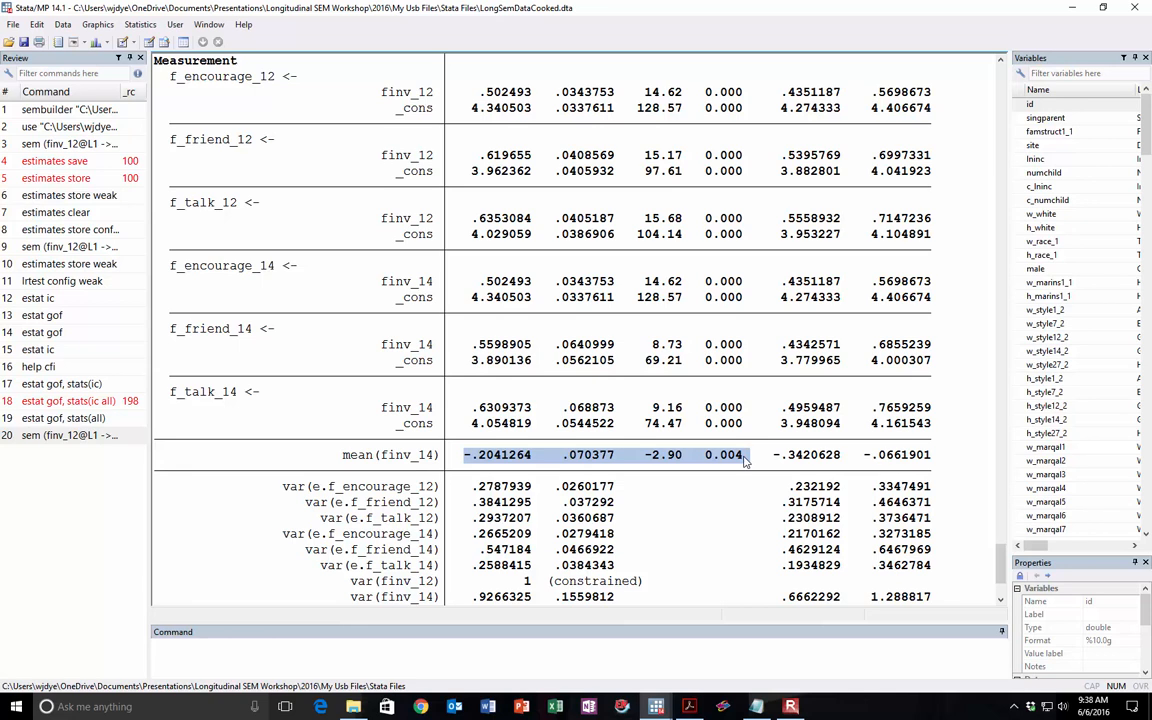
pyautogui.click(675, 458)
# Step: Report all overall goodness-of-fit statistics for the fitted SEM model and highlight the CFI row
pyautogui.scroll(-3, 578, 456)
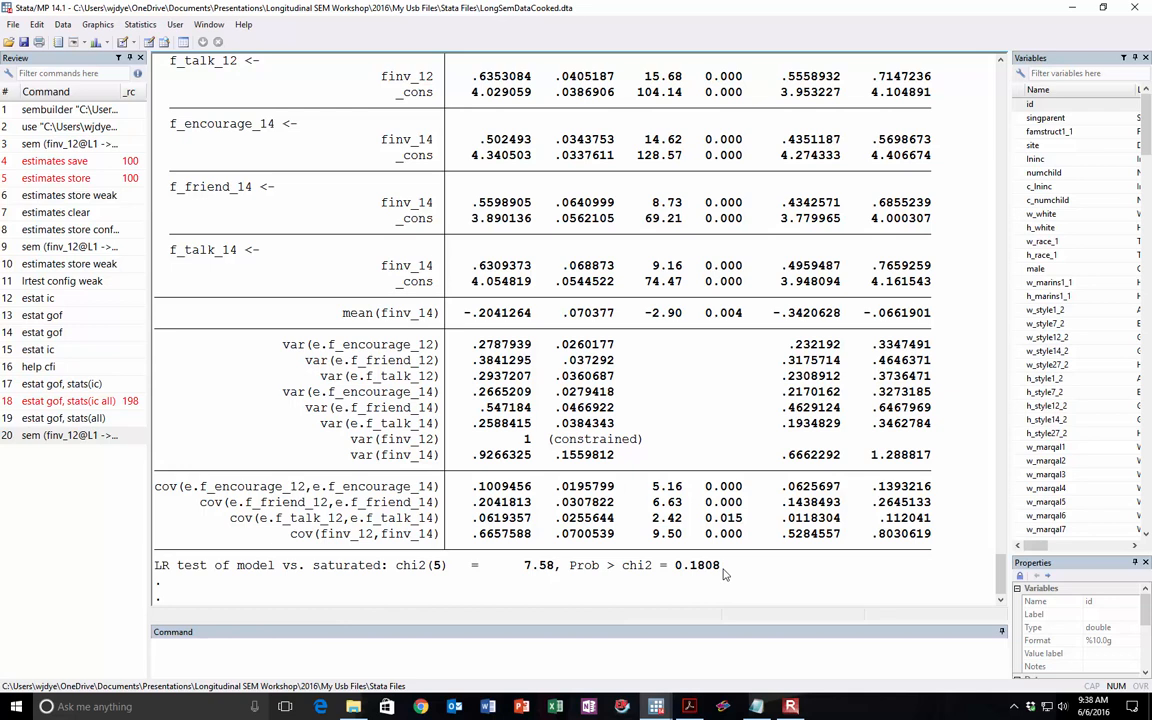
pyautogui.click(140, 24)
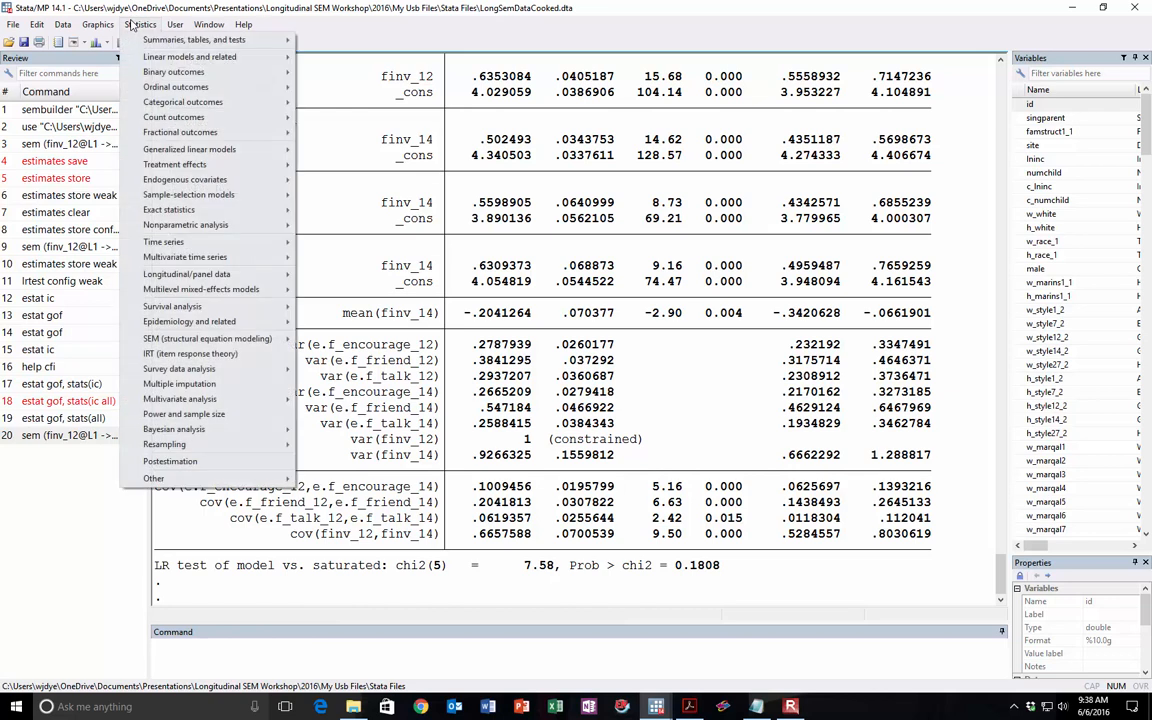
pyautogui.moveTo(200, 340)
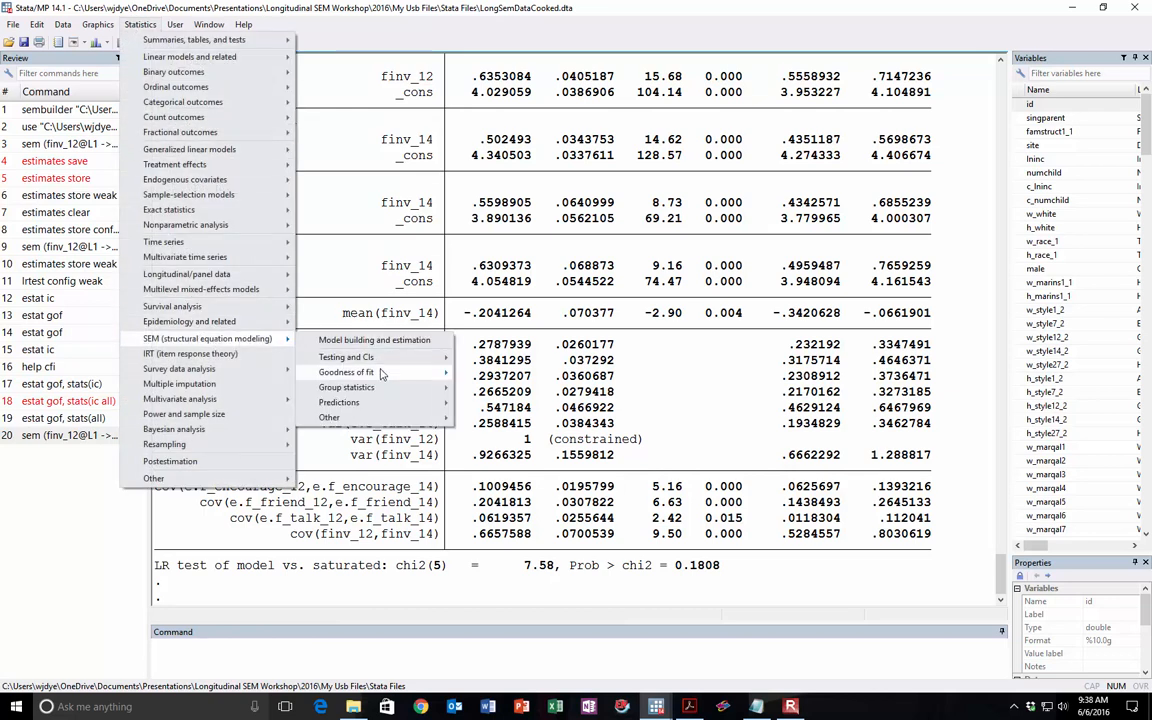
pyautogui.moveTo(380, 373)
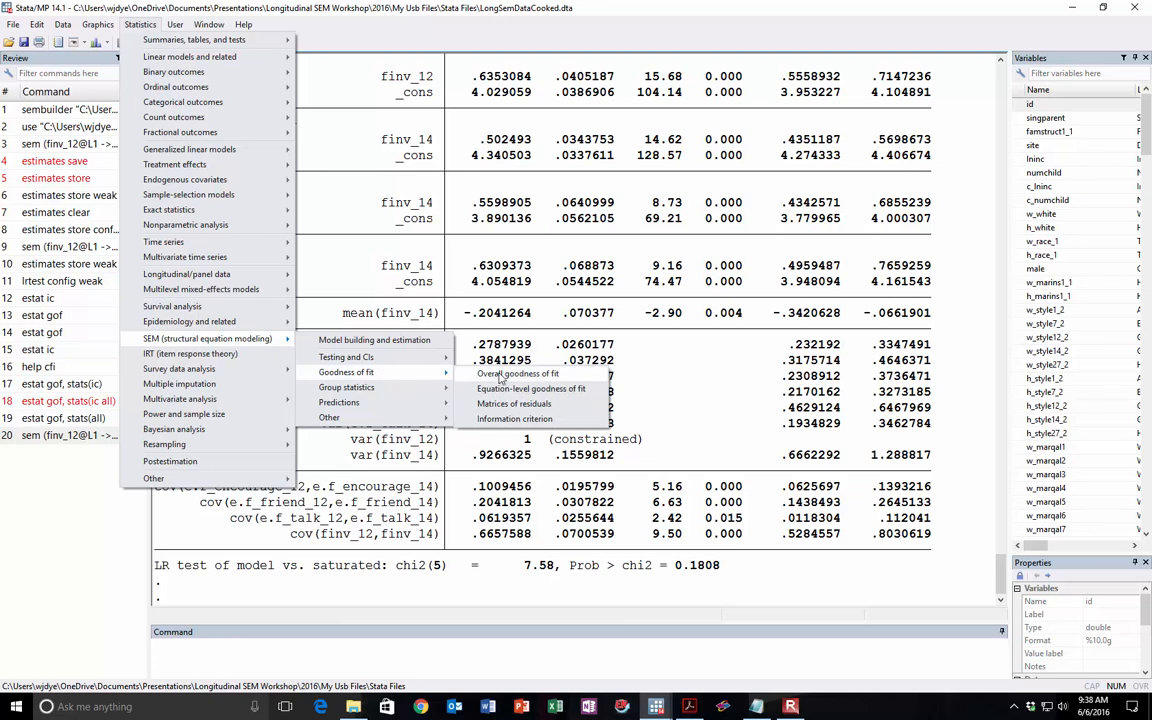
pyautogui.click(500, 376)
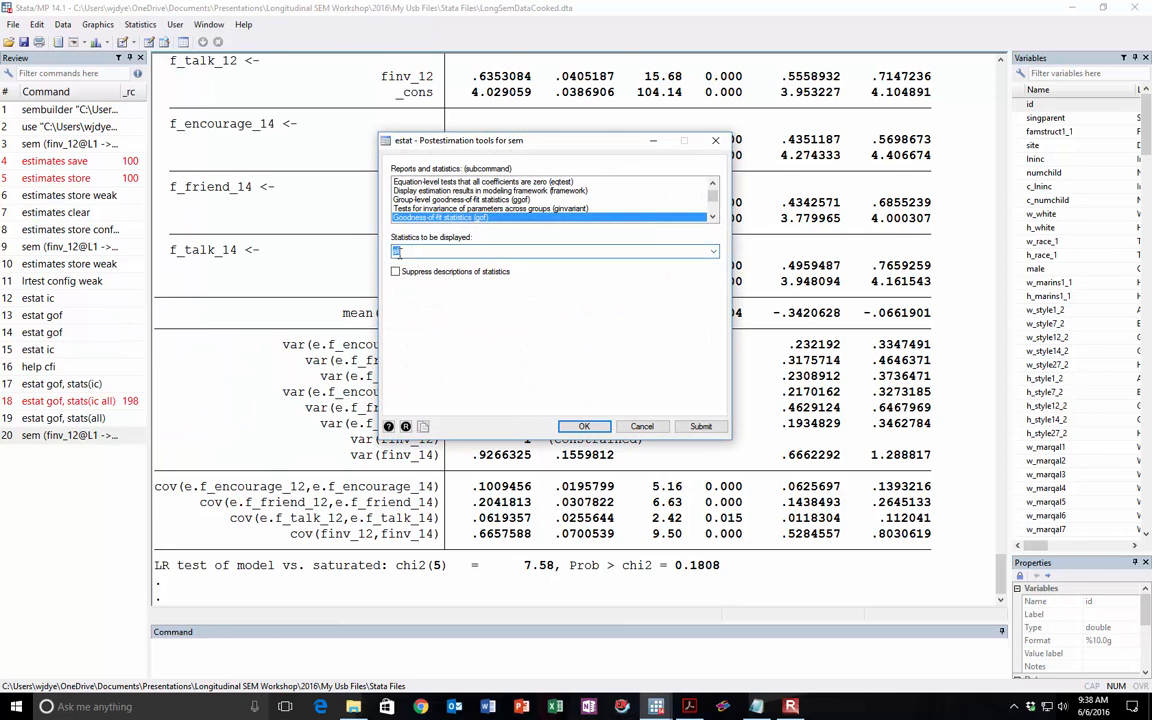
pyautogui.click(701, 427)
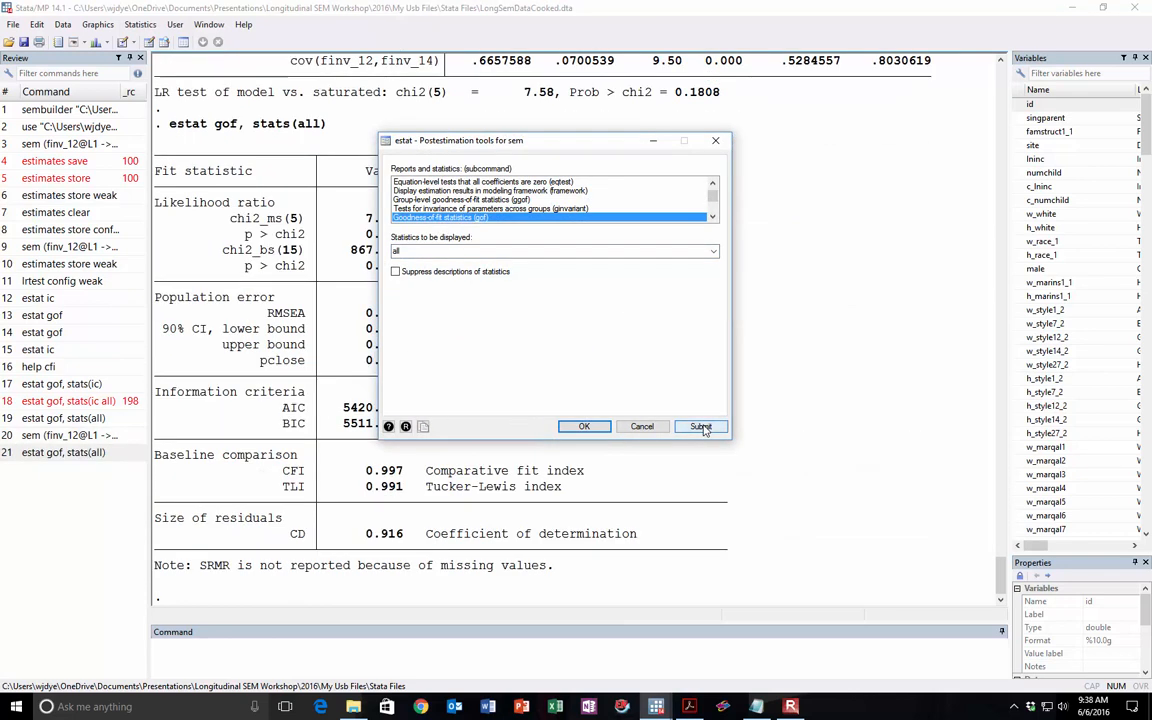
pyautogui.click(716, 141)
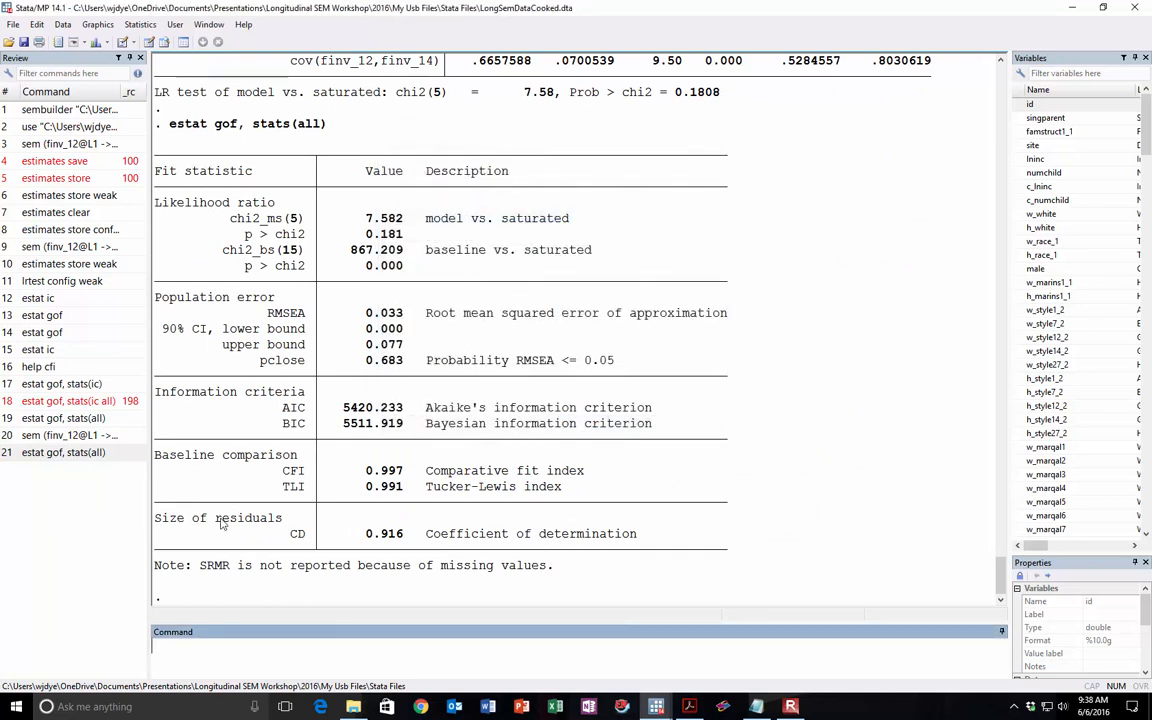
pyautogui.moveTo(276, 470); pyautogui.dragTo(418, 484)
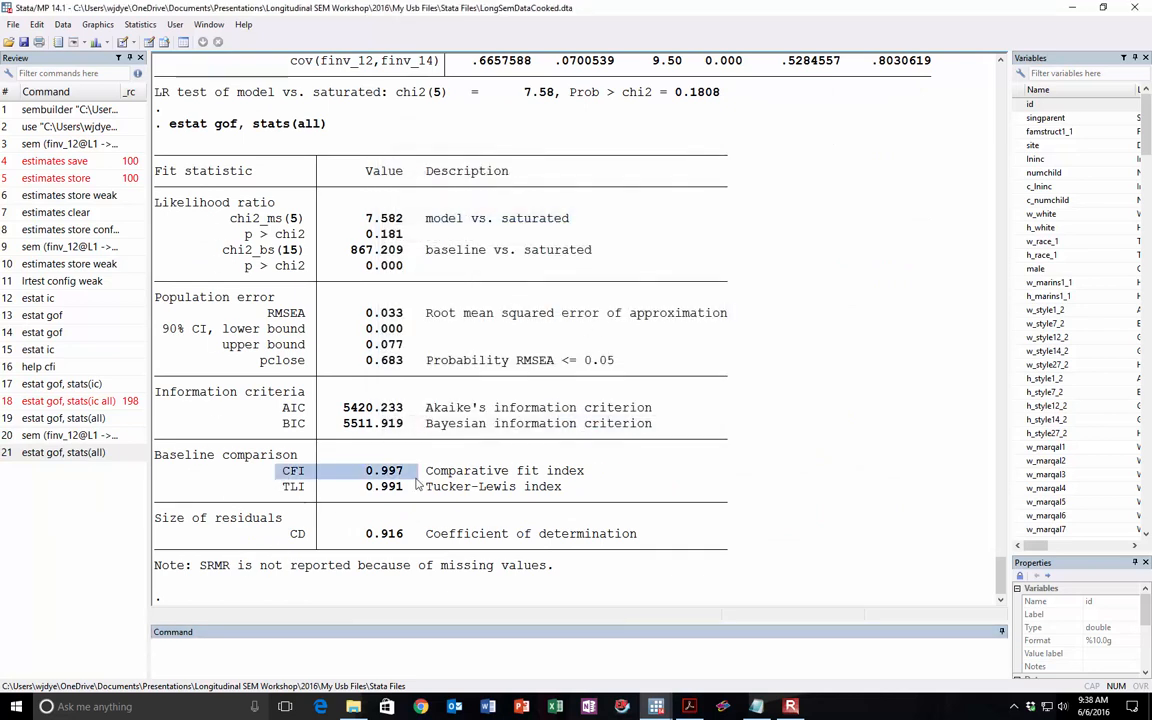
# Step: Switch to the blank Notepad file and record the configural model's CFI as "Config: .997"
pyautogui.click(757, 706)
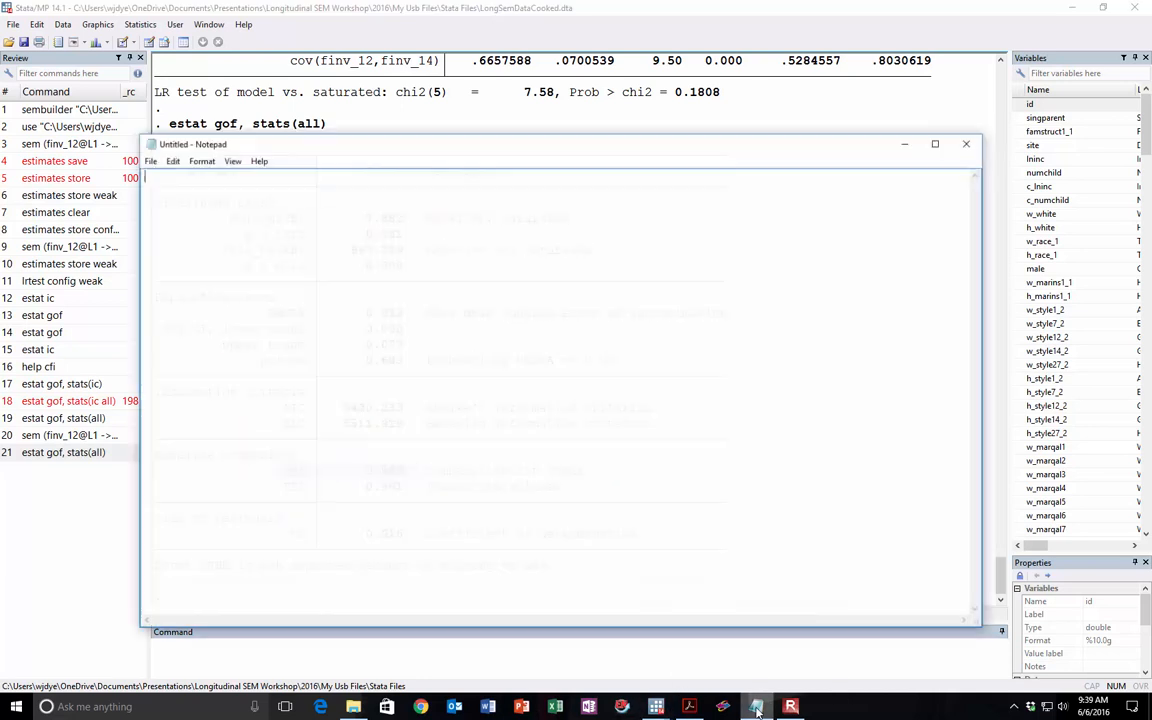
pyautogui.moveTo(319, 141); pyautogui.dragTo(711, 153)
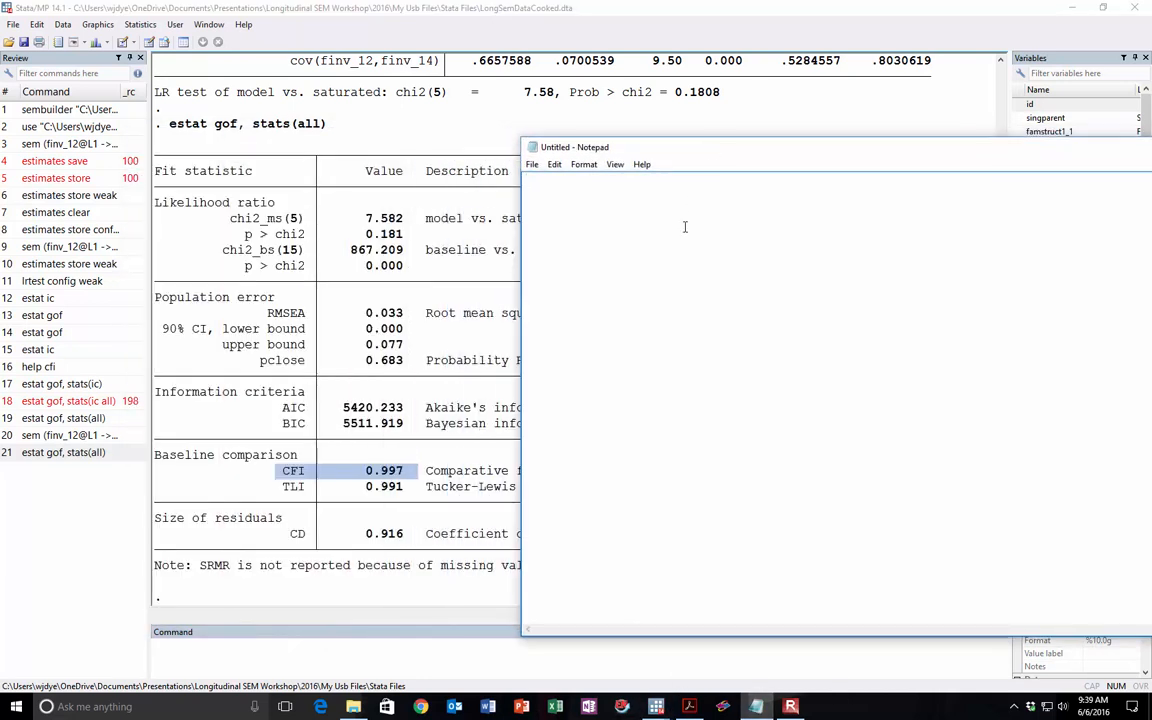
pyautogui.write('CIF')
pyautogui.press('BackSpace')
pyautogui.press('BackSpace')
pyautogui.write('ong')
pyautogui.write('fig:')
pyautogui.press('Left')
pyautogui.press('Left')
pyautogui.press('Left')
pyautogui.press('Left')
pyautogui.press('BackSpace')
pyautogui.write('.997')
pyautogui.press('Return')
# Step: Add empty entries labelled "Weak:", "Strong:" and "Strict:" below the Config line, then minimize Notepad
pyautogui.write('Weak: Strong:')
pyautogui.press('Return')
pyautogui.write('St')
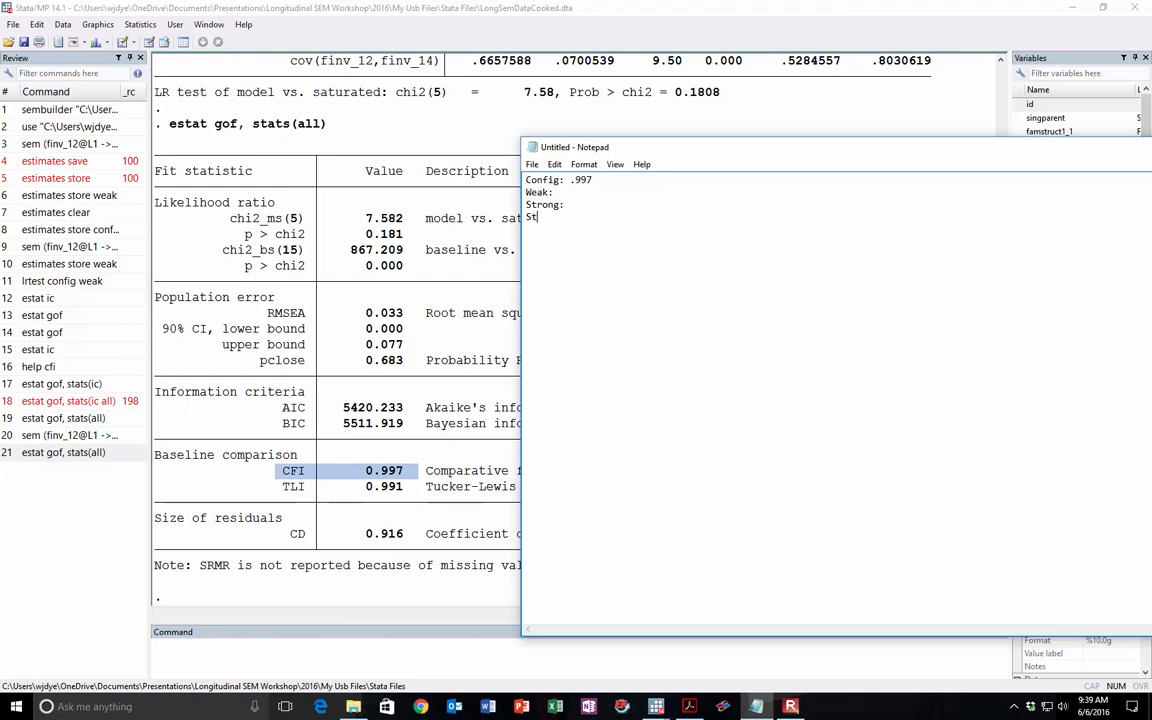
pyautogui.write('rict:')
pyautogui.moveTo(700, 153); pyautogui.dragTo(447, 130)
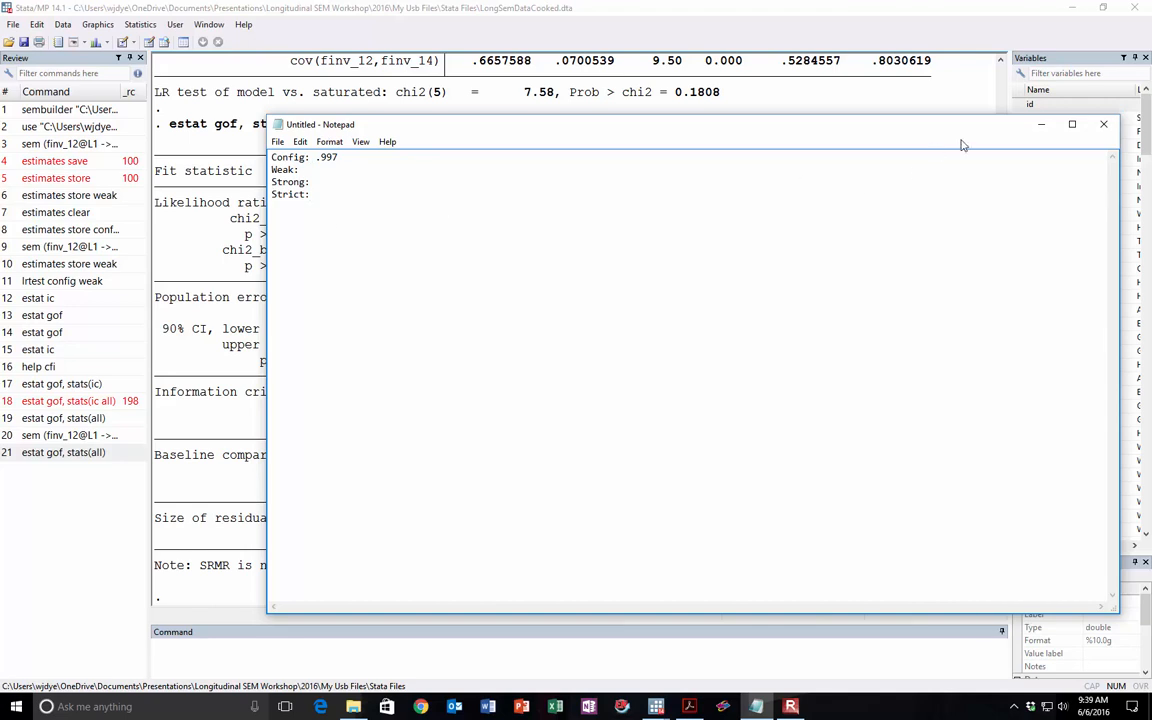
pyautogui.click(1040, 126)
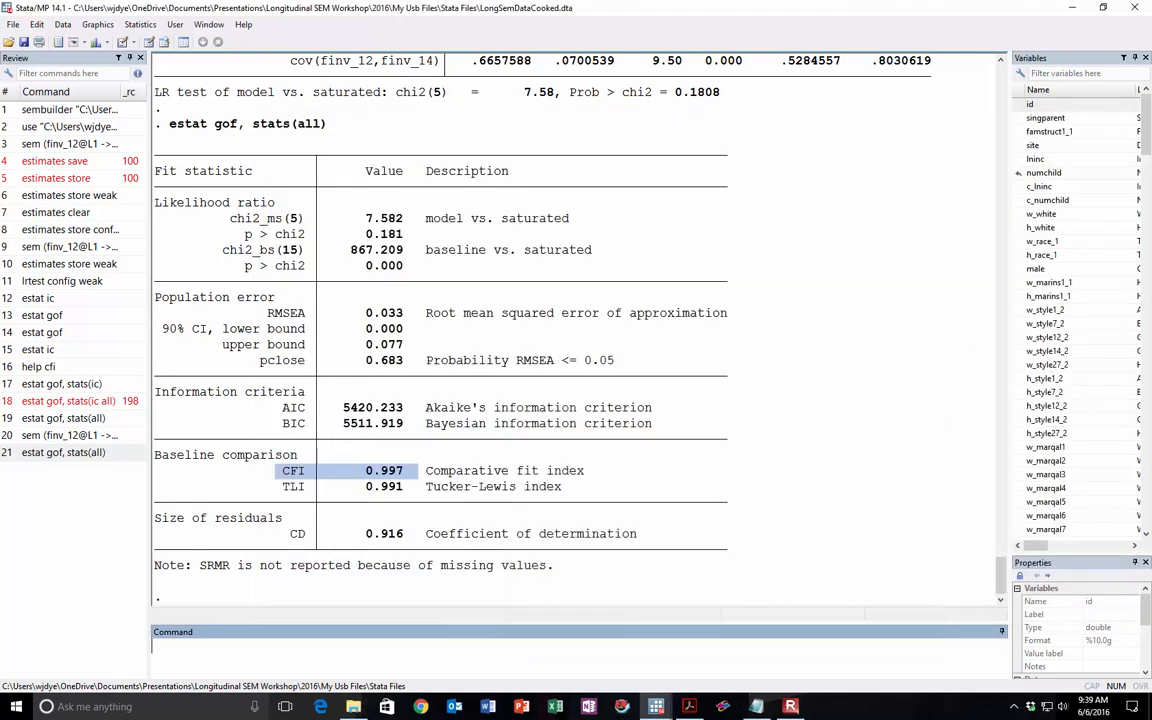
# Step: Store the current model's estimates under the name config with the estimates store command
pyautogui.click(738, 323)
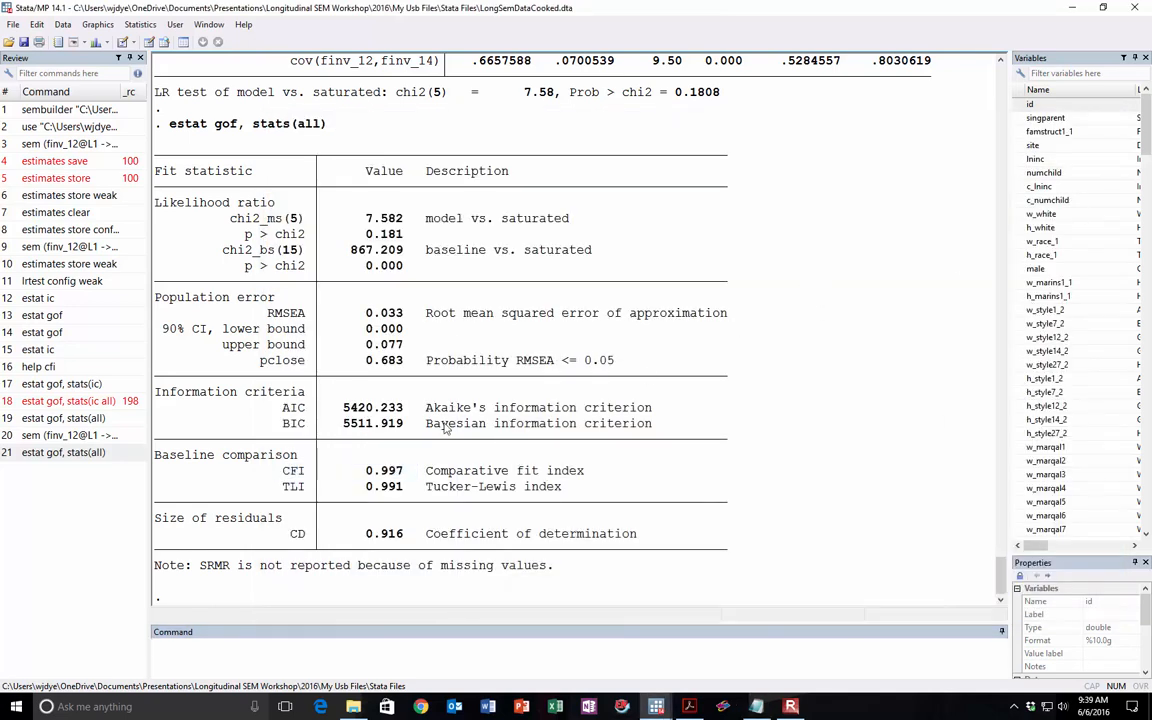
pyautogui.click(281, 656)
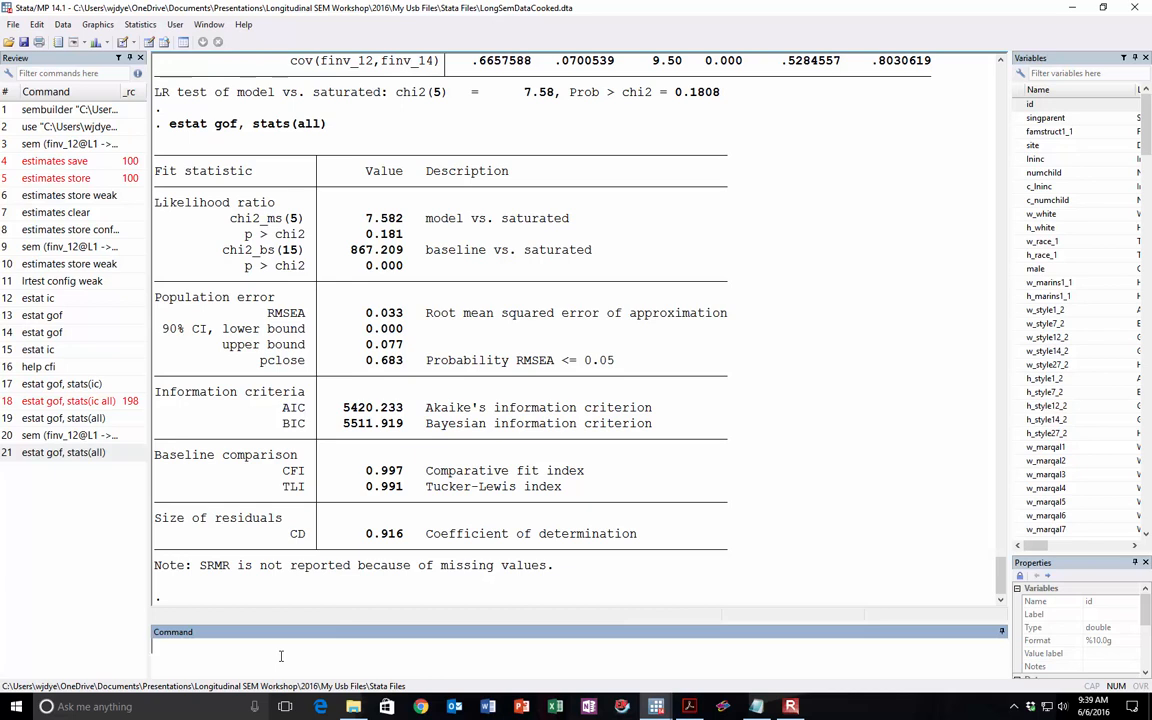
pyautogui.write('estimates store')
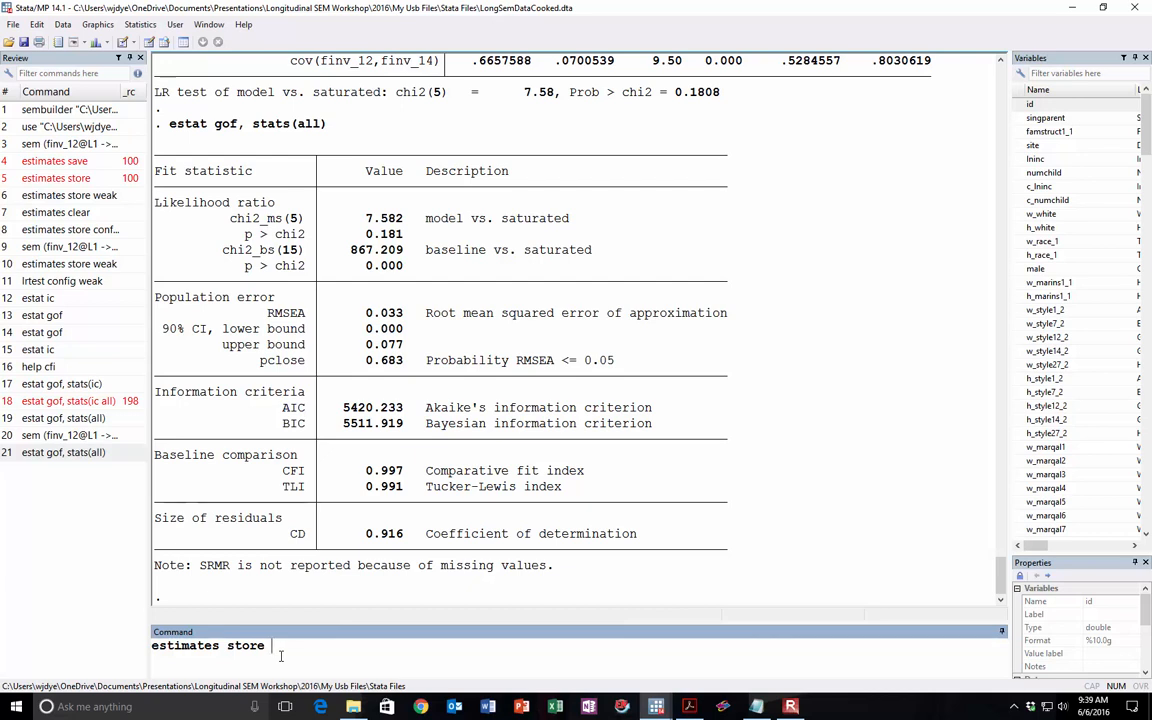
pyautogui.write('config')
pyautogui.doubleClick(282, 648)
pyautogui.click(357, 651)
pyautogui.press('Return')
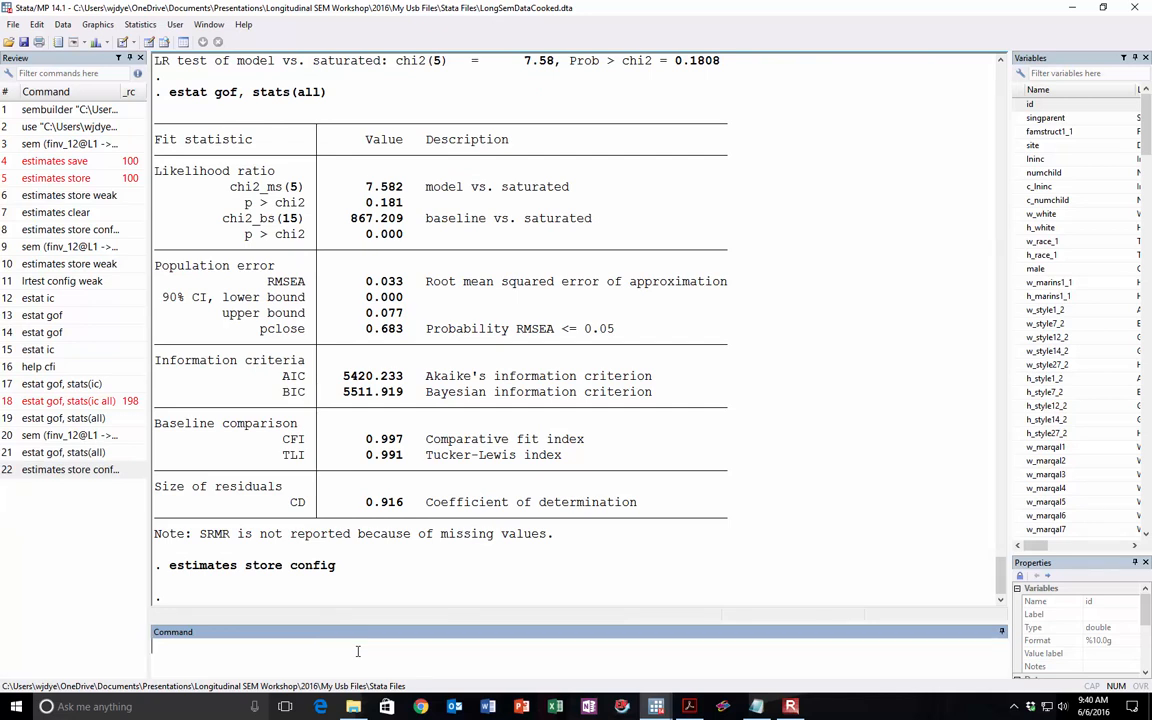
# Step: Switch to the SEM Builder, clear the estimates from the diagram and select the path from finv_14 to f_friend_14
pyautogui.click(790, 706)
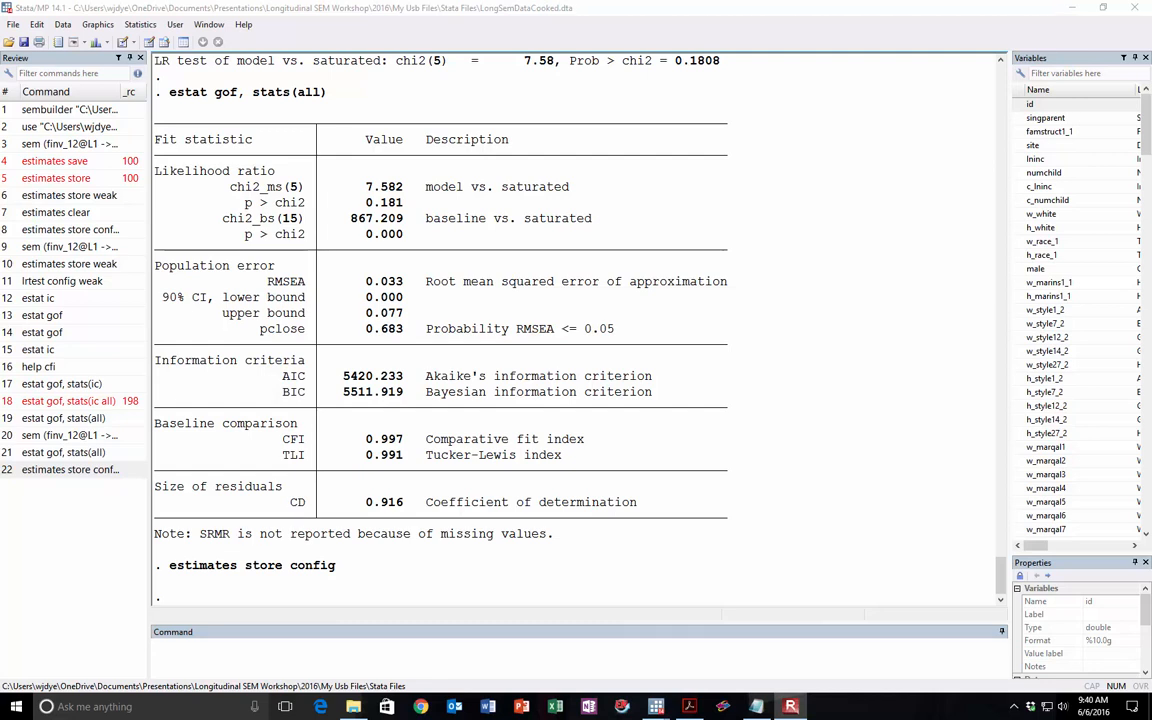
pyautogui.click(656, 706)
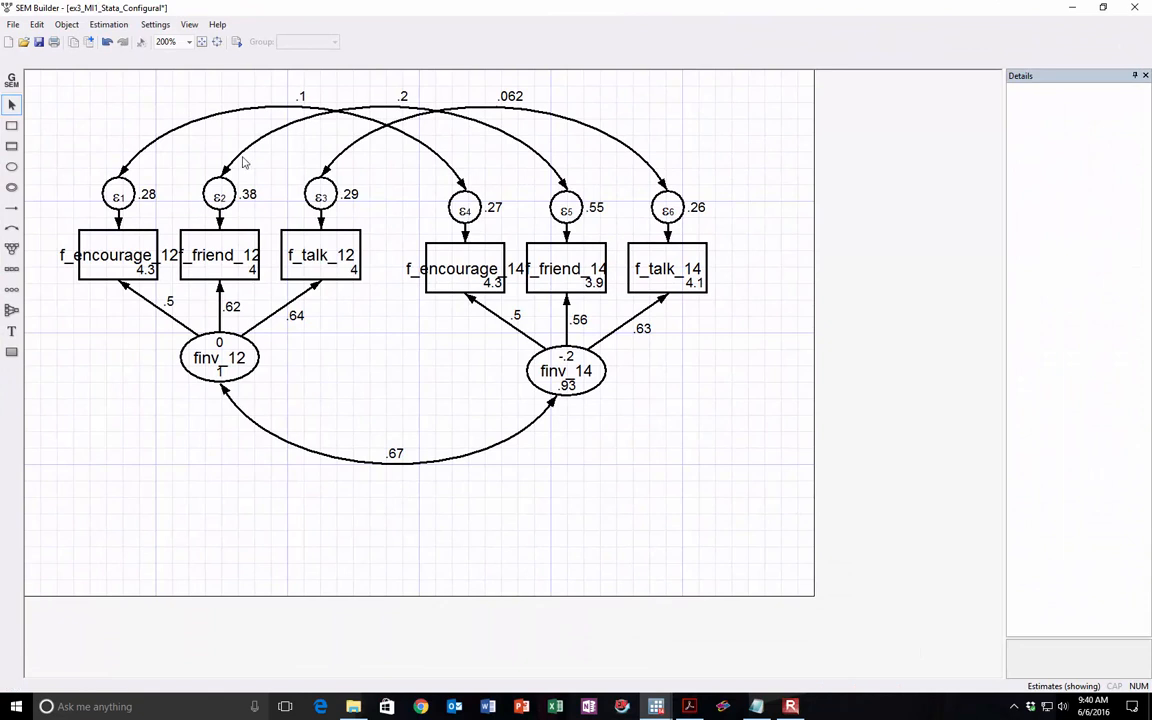
pyautogui.click(108, 24)
pyautogui.click(120, 55)
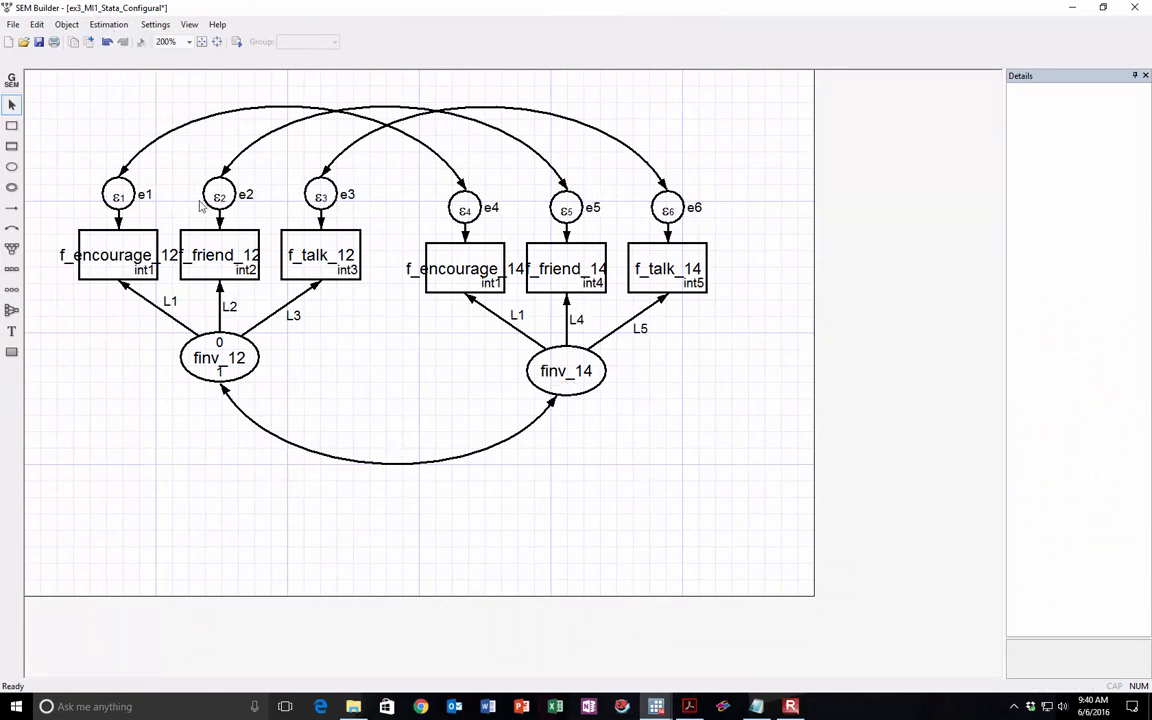
pyautogui.click(574, 323)
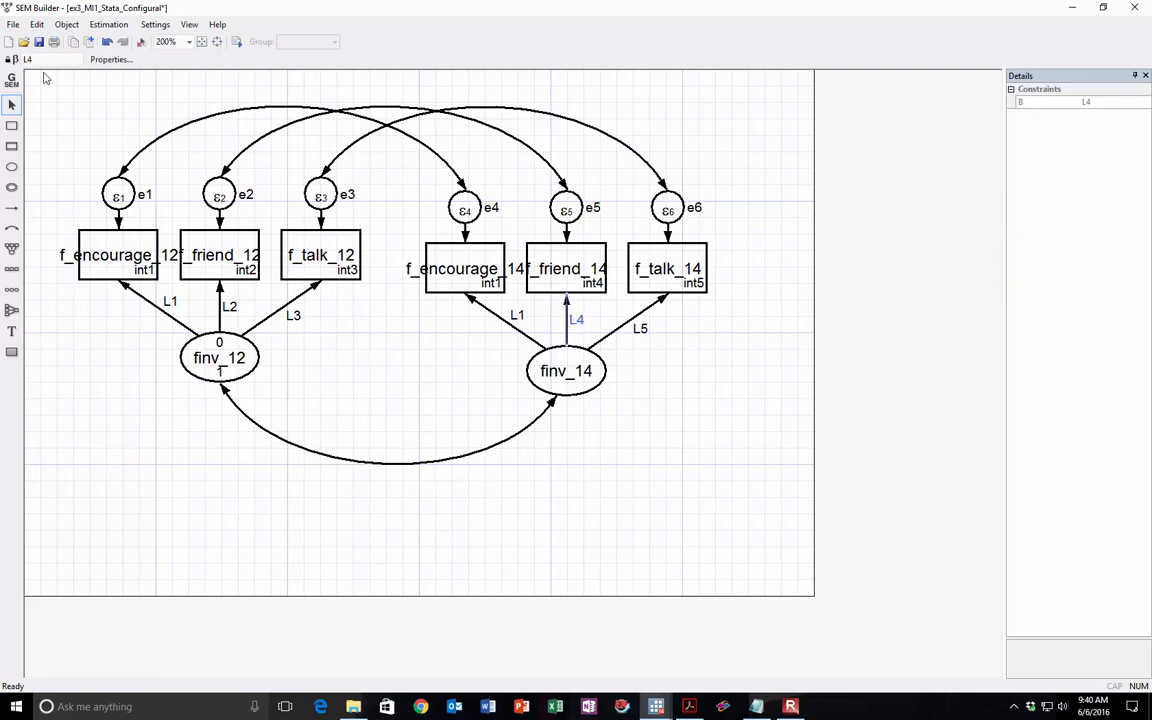
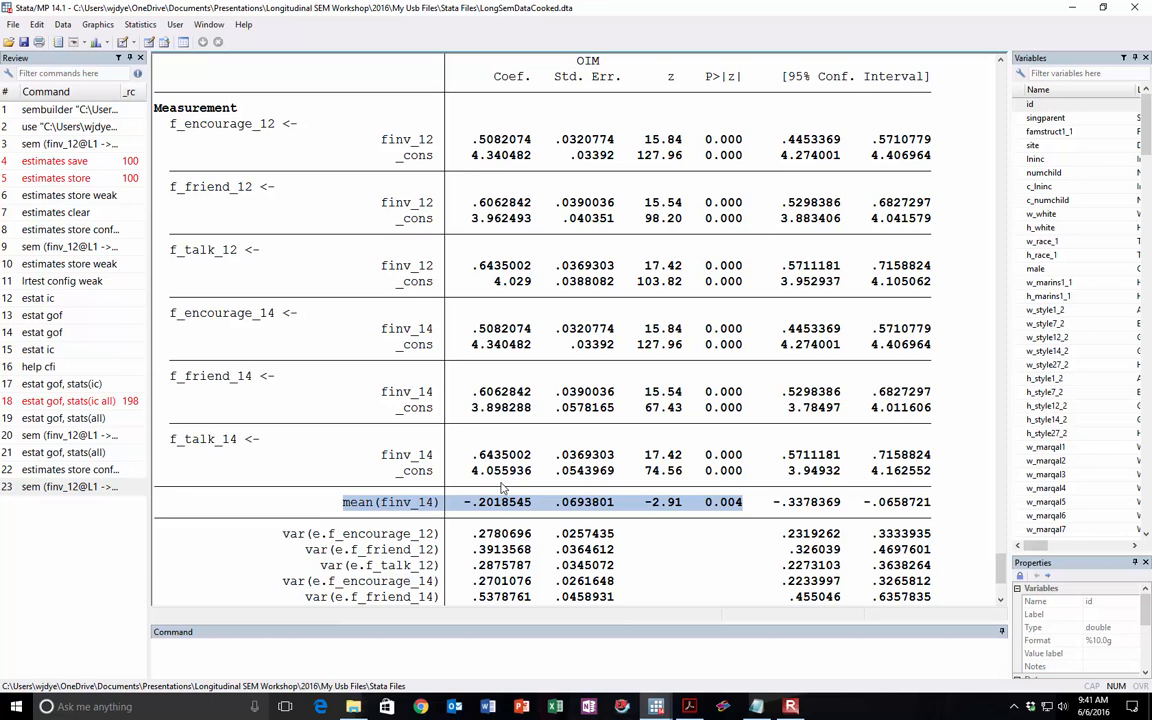
# Step: Run estat gof, stats(all) for the equal-loadings model and highlight the CFI in the fit statistics
pyautogui.scroll(-4, 503, 487)
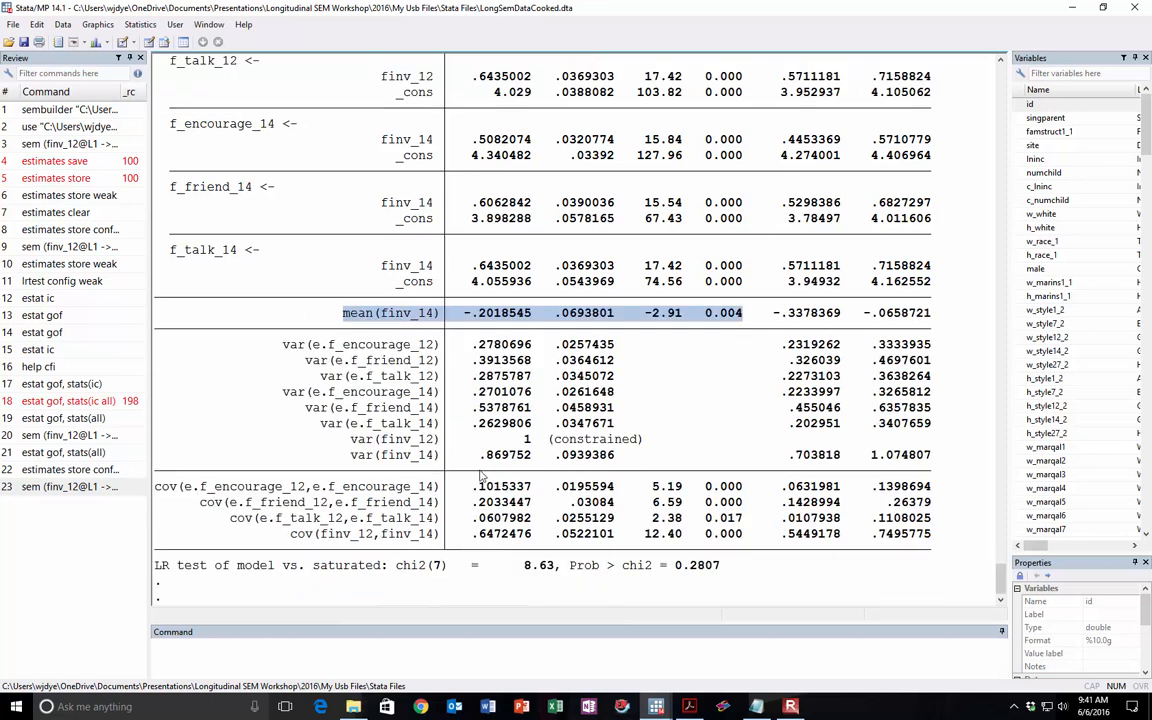
pyautogui.click(50, 455)
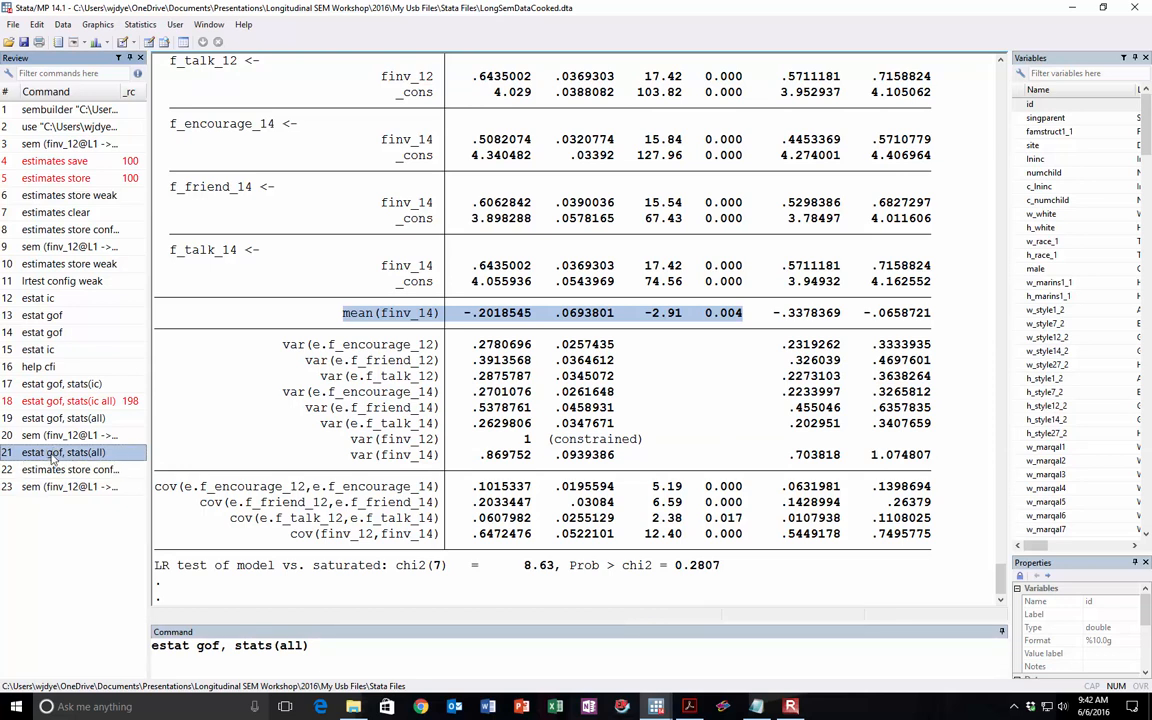
pyautogui.doubleClick(52, 458)
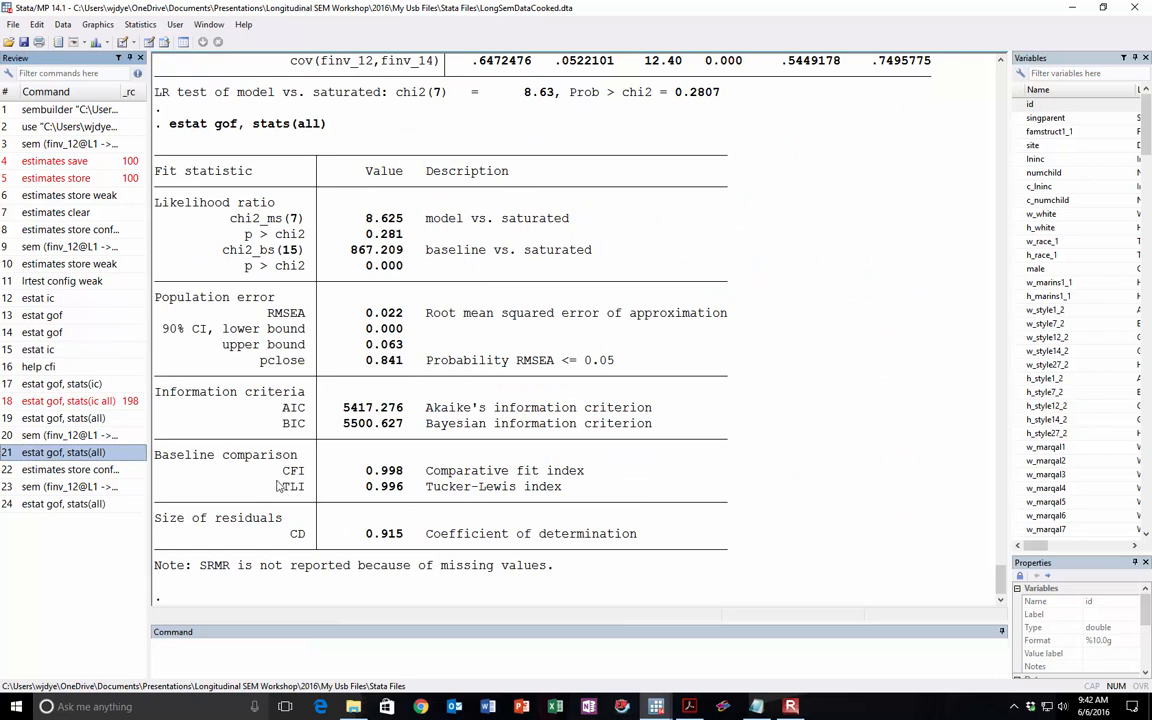
pyautogui.moveTo(269, 476); pyautogui.dragTo(372, 477)
# Step: Switch to the Notepad file and record the equal-loadings model's CFI on the Weak line as .998
pyautogui.click(760, 707)
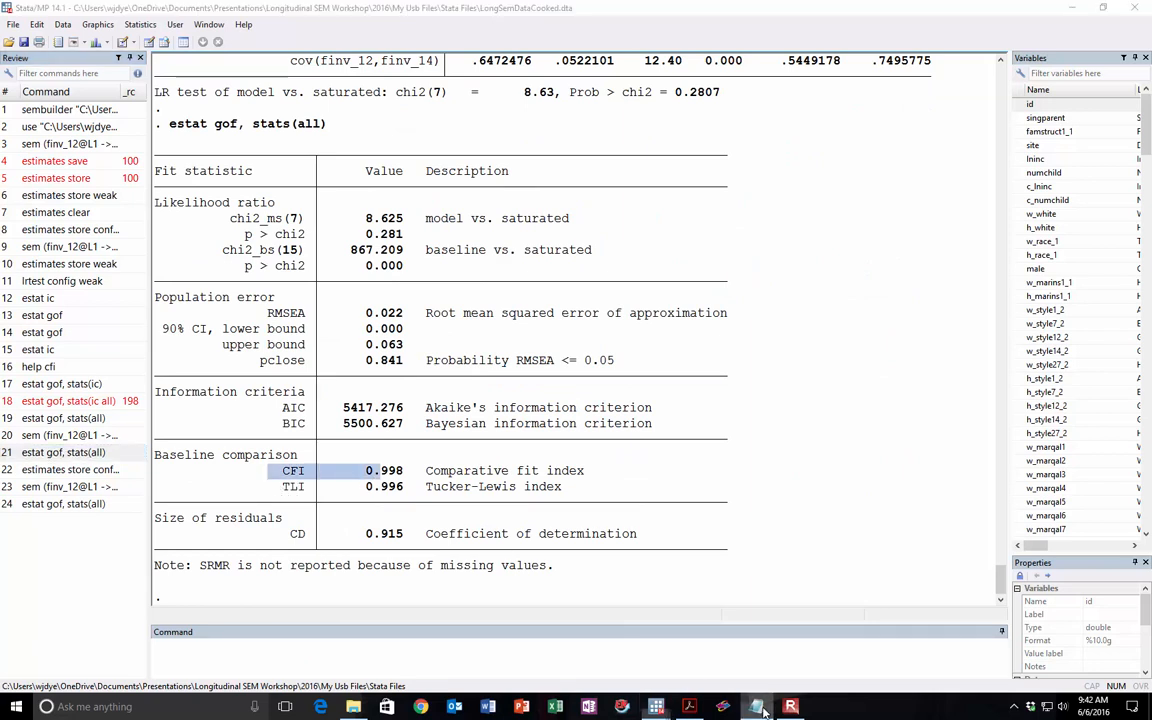
pyautogui.moveTo(468, 133); pyautogui.dragTo(697, 157)
pyautogui.click(656, 203)
pyautogui.click(655, 193)
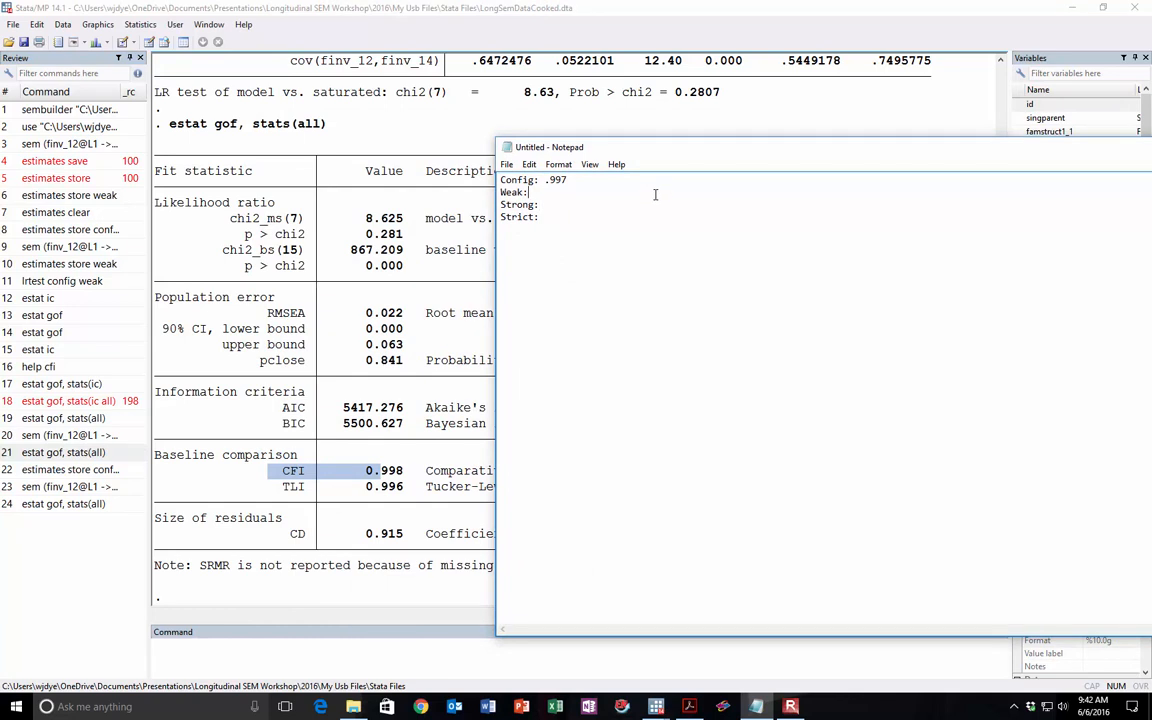
pyautogui.write('.998')
# Step: Compare the Config and Weak CFI entries in the Notepad list by highlighting each line
pyautogui.moveTo(556, 192); pyautogui.dragTo(508, 192)
pyautogui.click(556, 192)
pyautogui.hotkey('shift', 'Left')
pyautogui.hotkey('shift', 'Left')
pyautogui.hotkey('shift', 'Left')
pyautogui.hotkey('shift', 'Left')
pyautogui.hotkey('shift', 'Left')
pyautogui.hotkey('shift', 'Left')
pyautogui.hotkey('shift', 'Left')
pyautogui.hotkey('shift', 'Left')
pyautogui.hotkey('shift', 'Left')
pyautogui.hotkey('shift', 'Left')
pyautogui.moveTo(593, 185); pyautogui.dragTo(500, 183)
pyautogui.click(566, 215)
pyautogui.moveTo(590, 179); pyautogui.dragTo(462, 160)
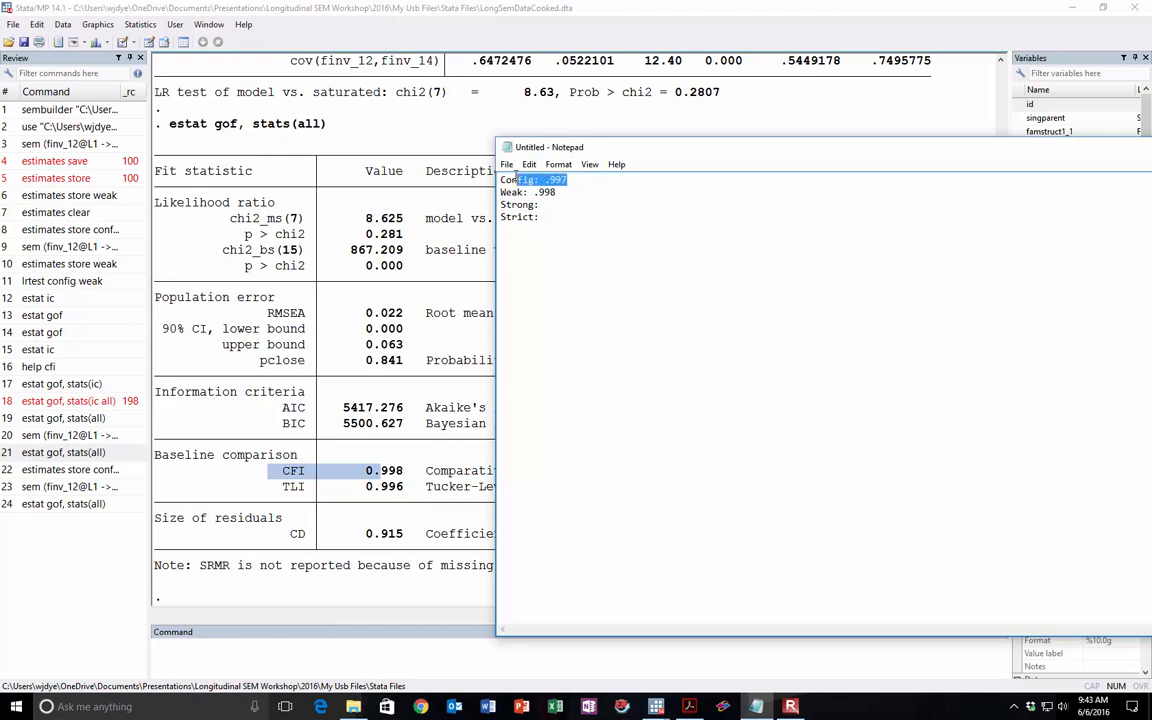
pyautogui.click(602, 238)
# Step: Switch back to Stata and store the current model's estimates under the name weak with estimates store
pyautogui.click(321, 652)
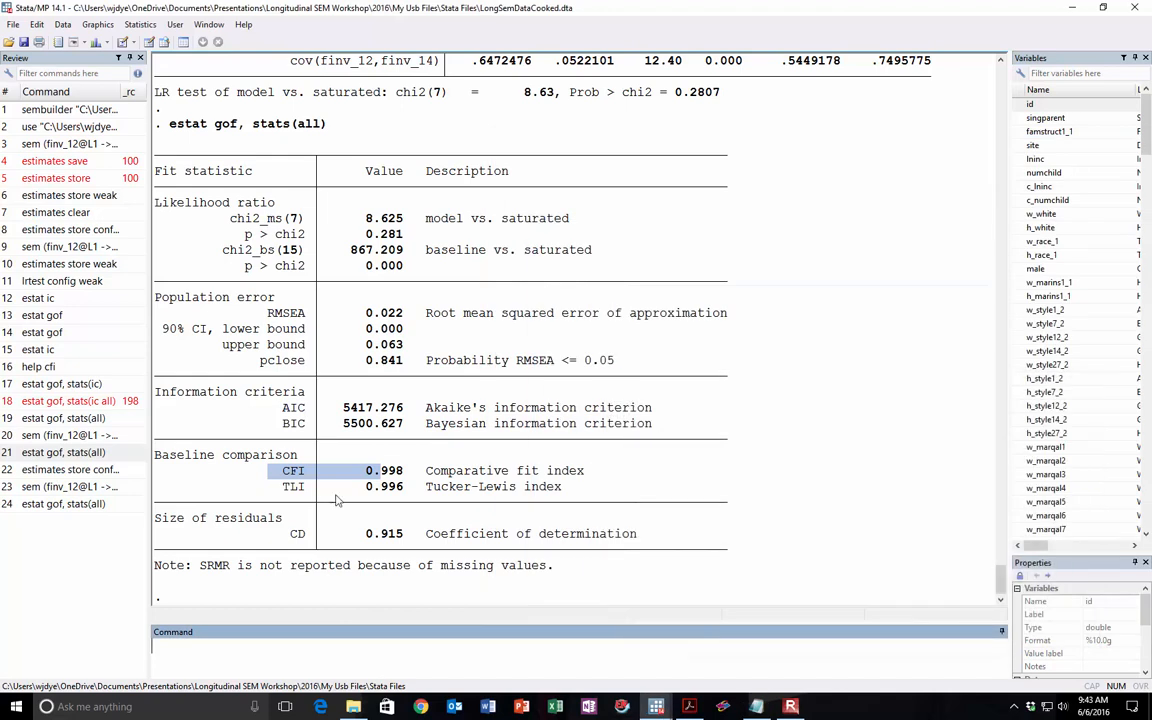
pyautogui.click(65, 469)
pyautogui.doubleClick(300, 645)
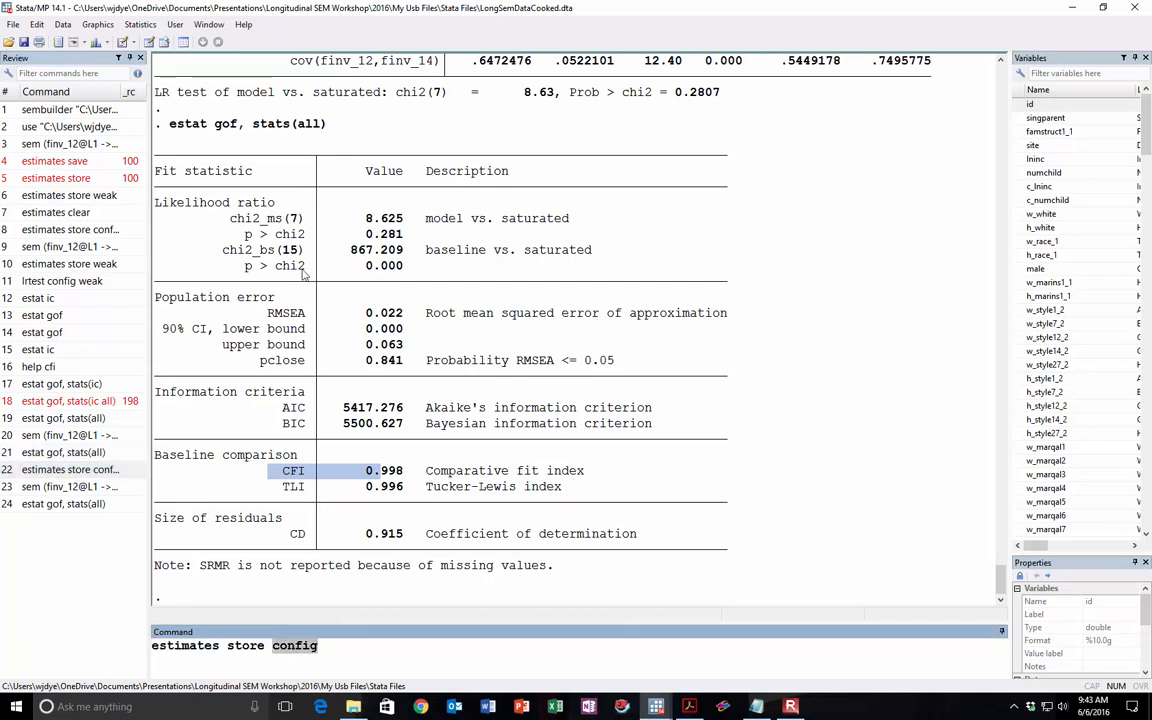
pyautogui.write('weak')
pyautogui.press('Return')
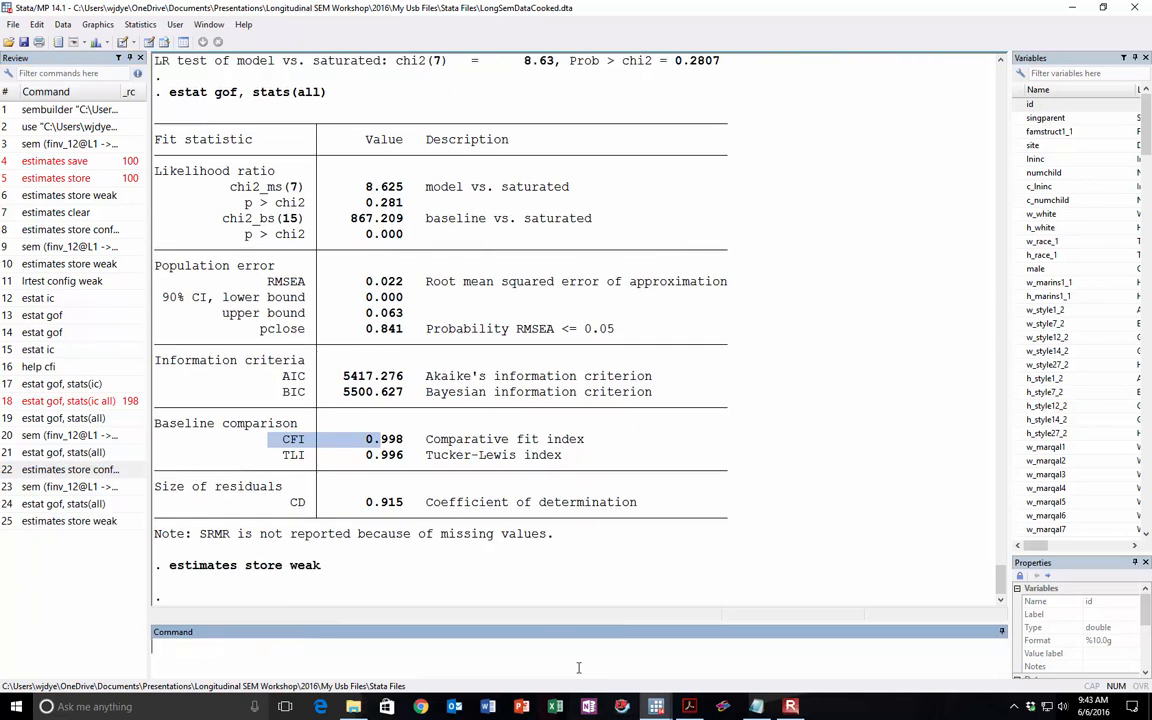
# Step: Run the likelihood-ratio test lrtest config weak and highlight its chi-square and p-value
pyautogui.write('lrtest config')
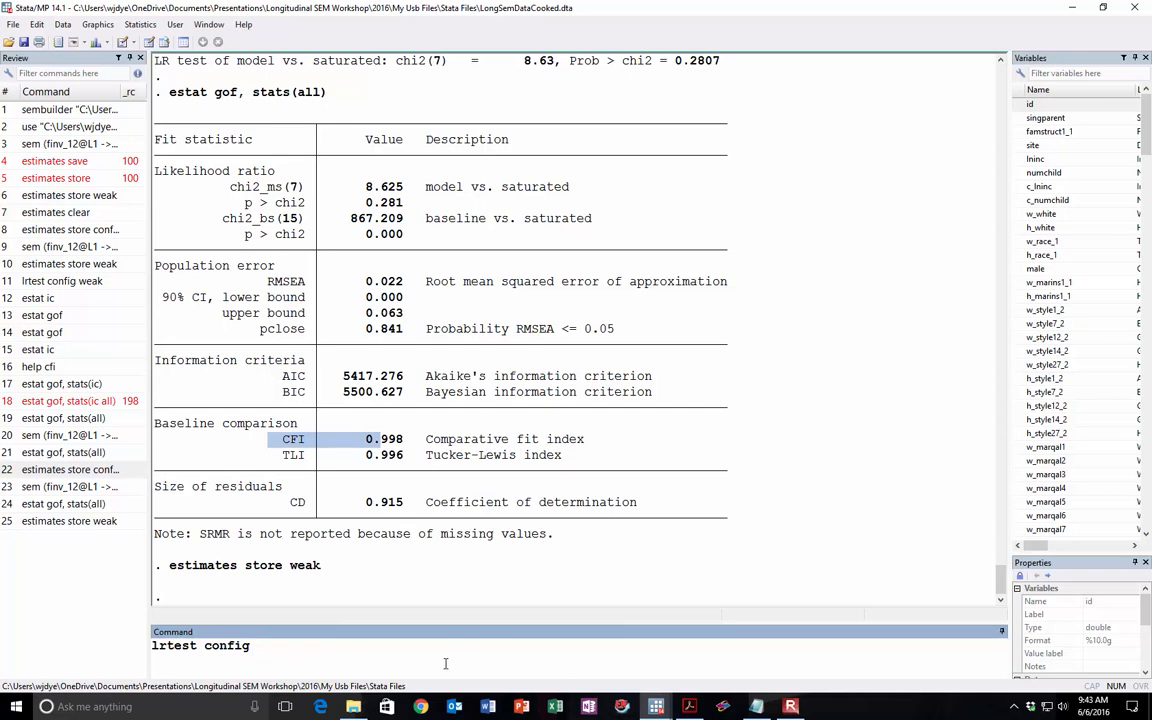
pyautogui.write(' weak')
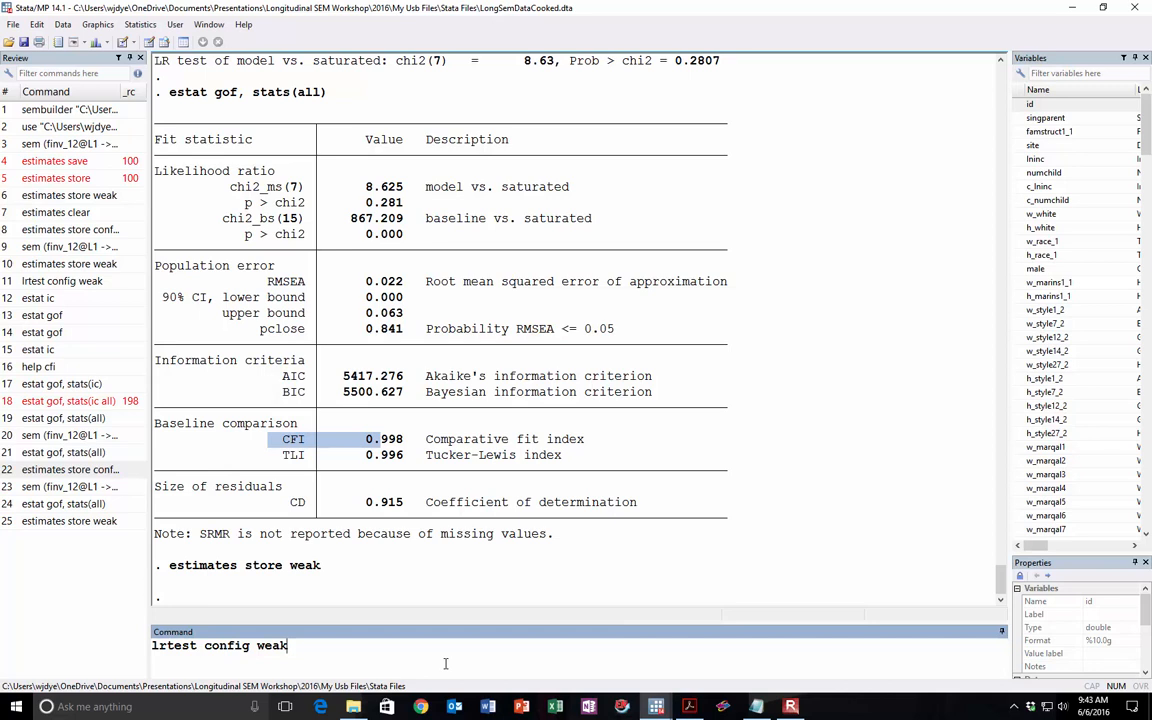
pyautogui.press('Return')
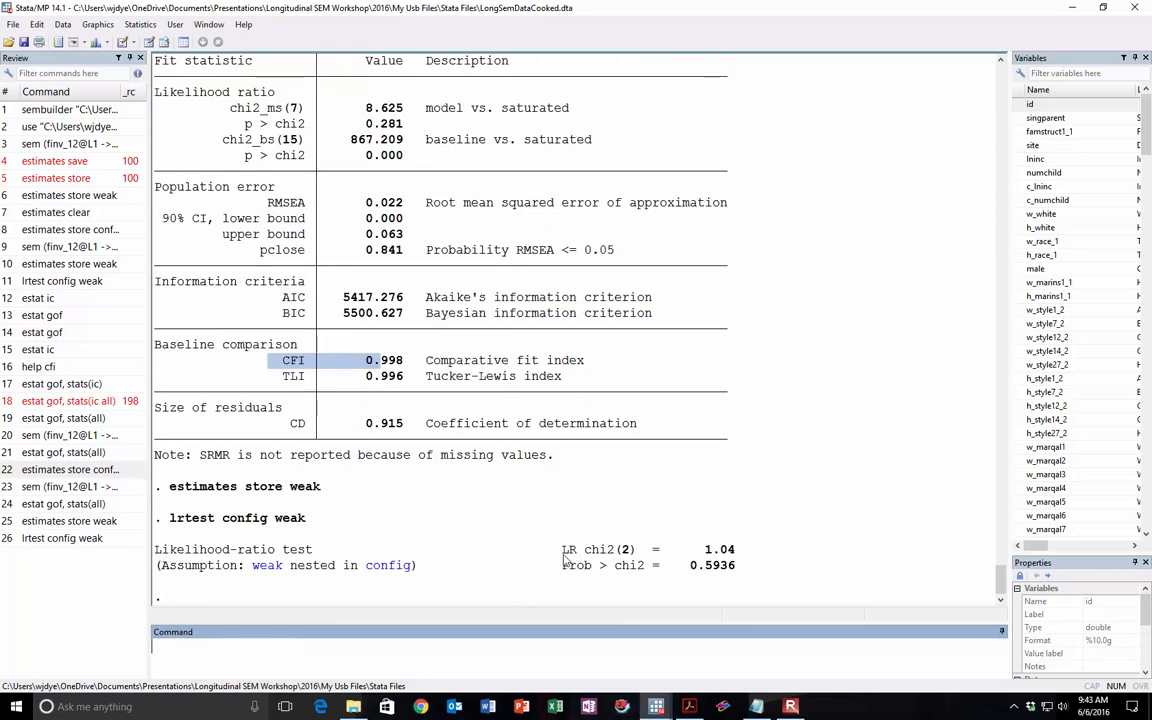
pyautogui.moveTo(564, 557); pyautogui.dragTo(738, 563)
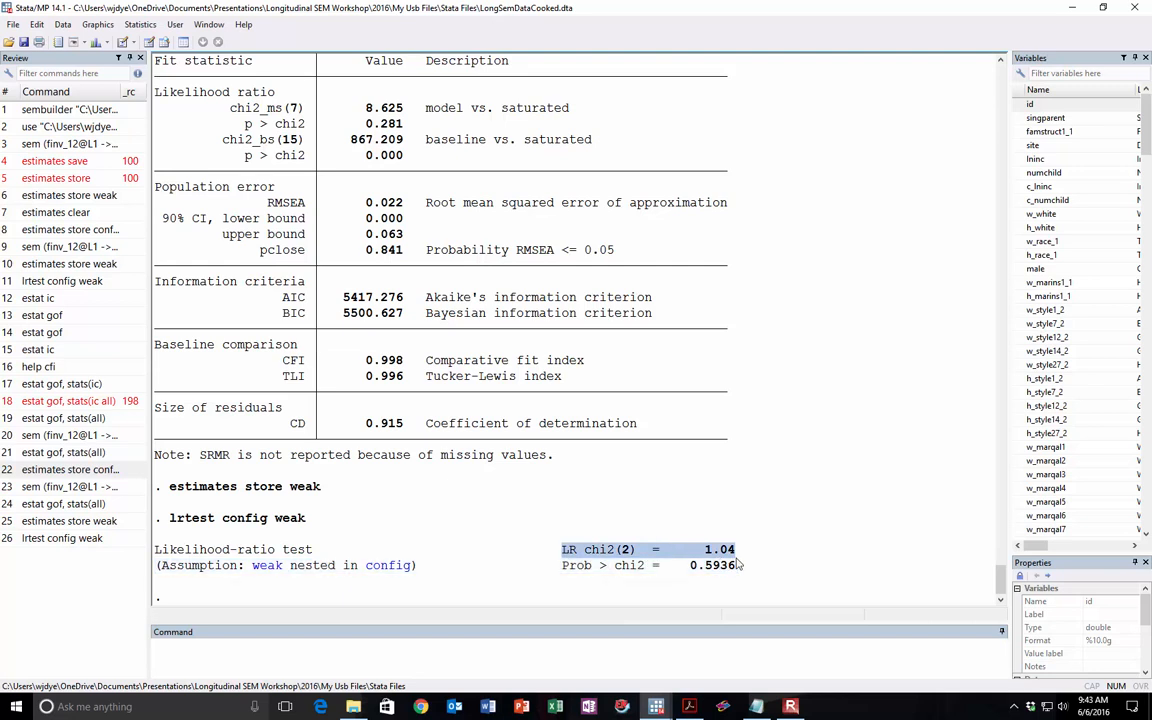
pyautogui.moveTo(556, 567); pyautogui.dragTo(742, 571)
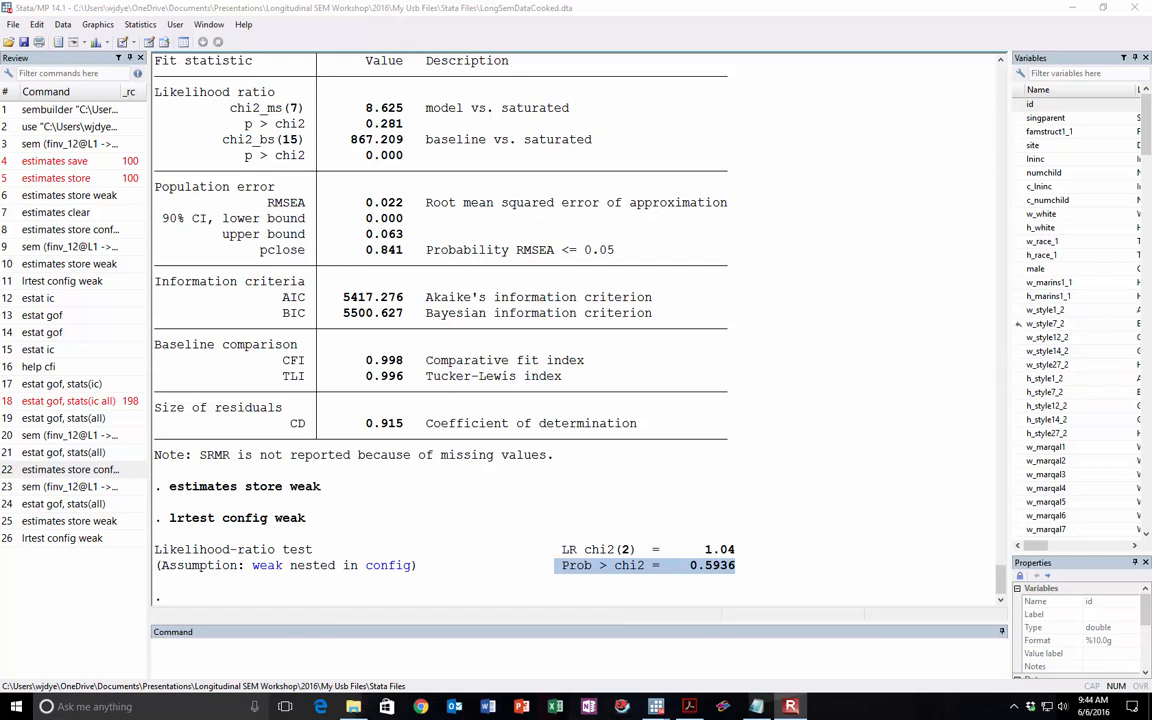
# Step: Switch to the SEM Builder, maximize it and clear the estimates from the diagram
pyautogui.moveTo(708, 632); pyautogui.dragTo(305, 4)
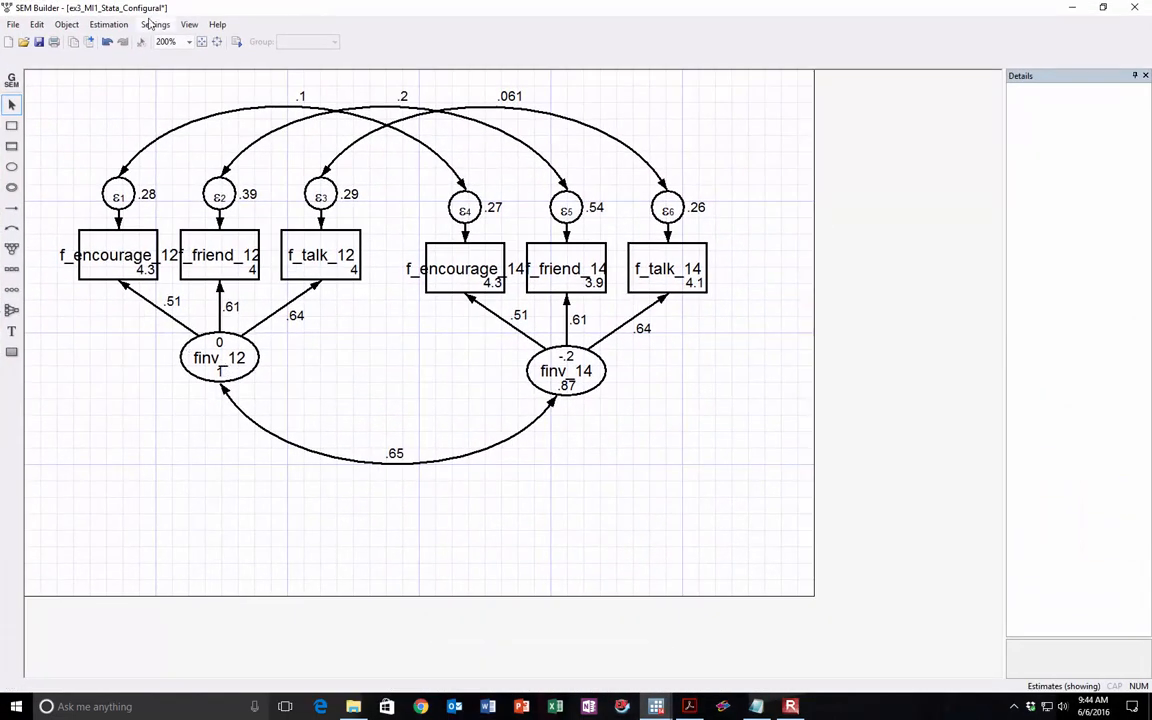
pyautogui.click(110, 24)
pyautogui.click(118, 51)
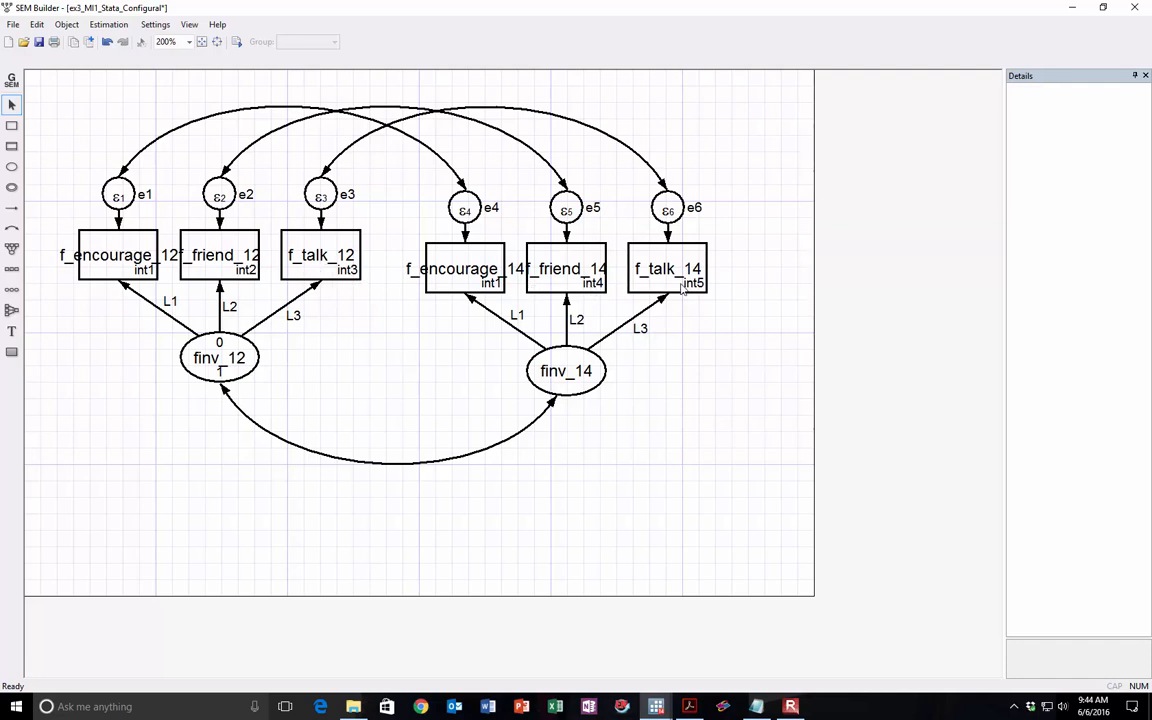
# Step: Set the intercept constraint of f_friend_14 to int2
pyautogui.click(535, 265)
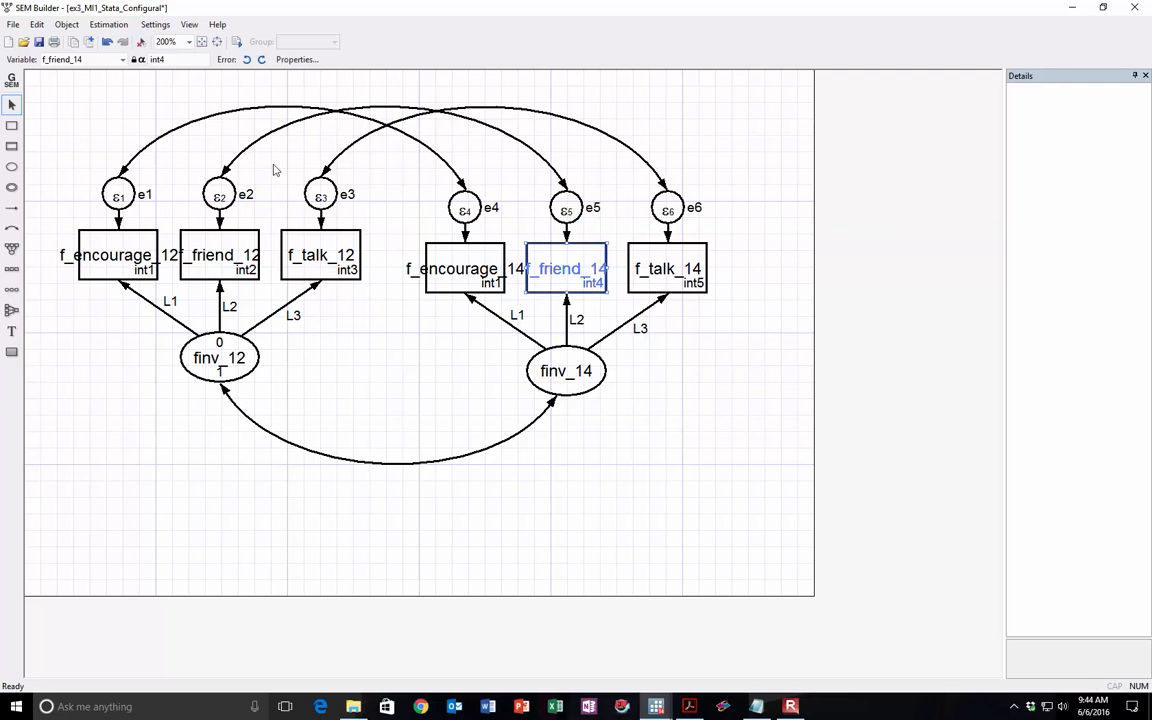
pyautogui.click(172, 61)
pyautogui.press('BackSpace')
pyautogui.write('2')
pyautogui.press('Return')
# Step: Set the intercept constraint of f_talk_14 to int2
pyautogui.click(662, 275)
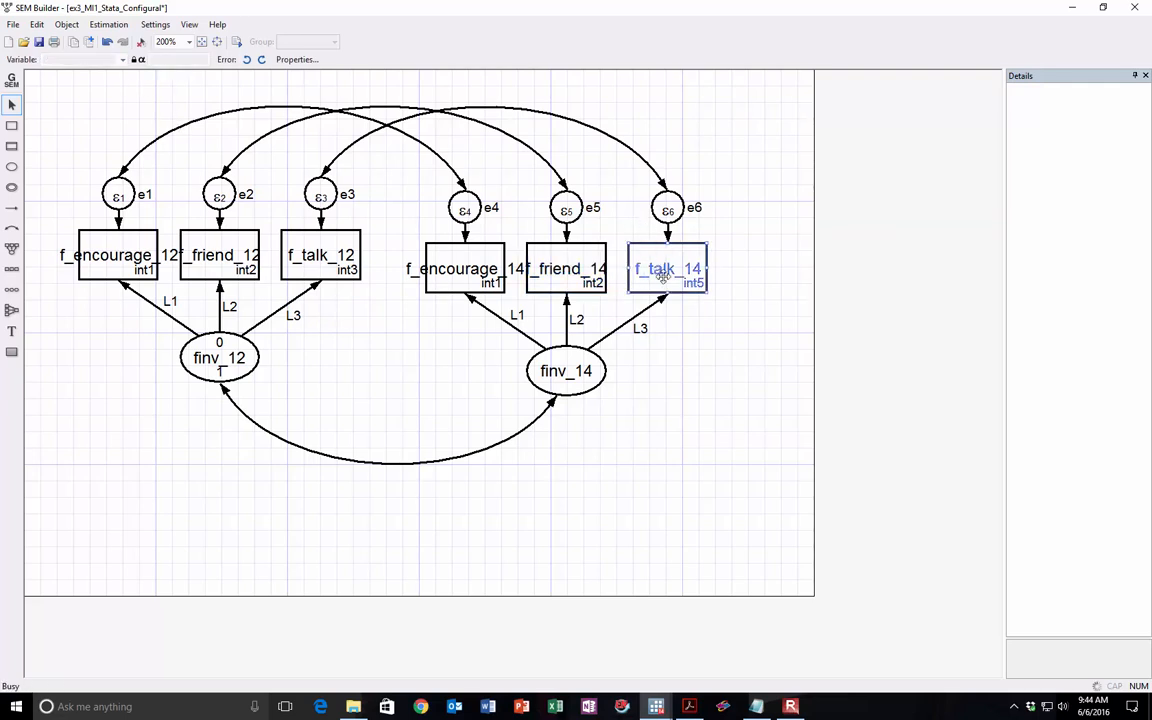
pyautogui.click(196, 60)
pyautogui.press('BackSpace')
pyautogui.write('2')
pyautogui.press('Return')
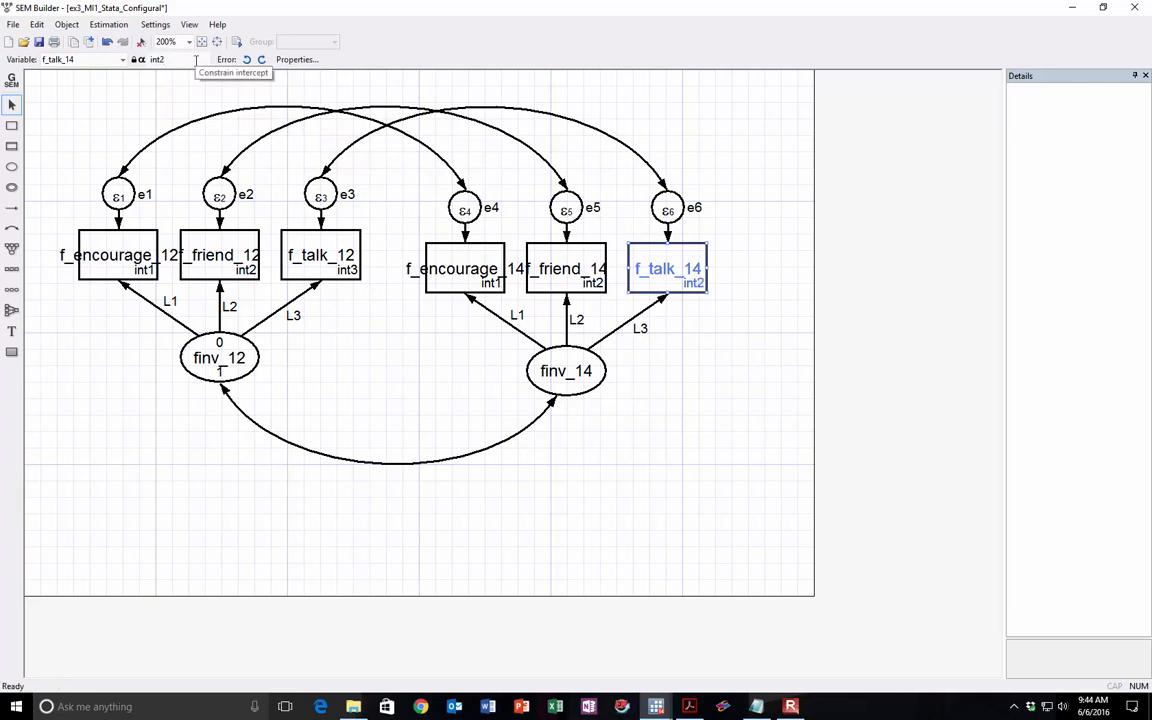
# Step: Estimate the model with the constrained intercepts and move the SEM Builder aside to show the Stata results
pyautogui.click(112, 25)
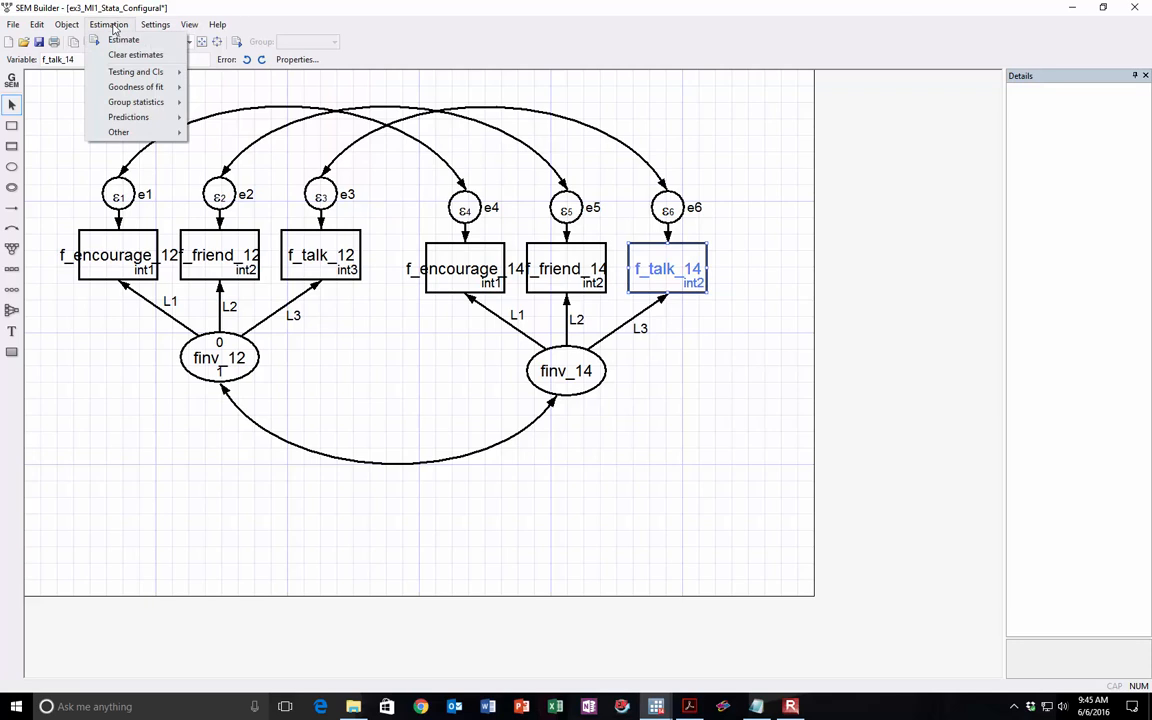
pyautogui.click(112, 39)
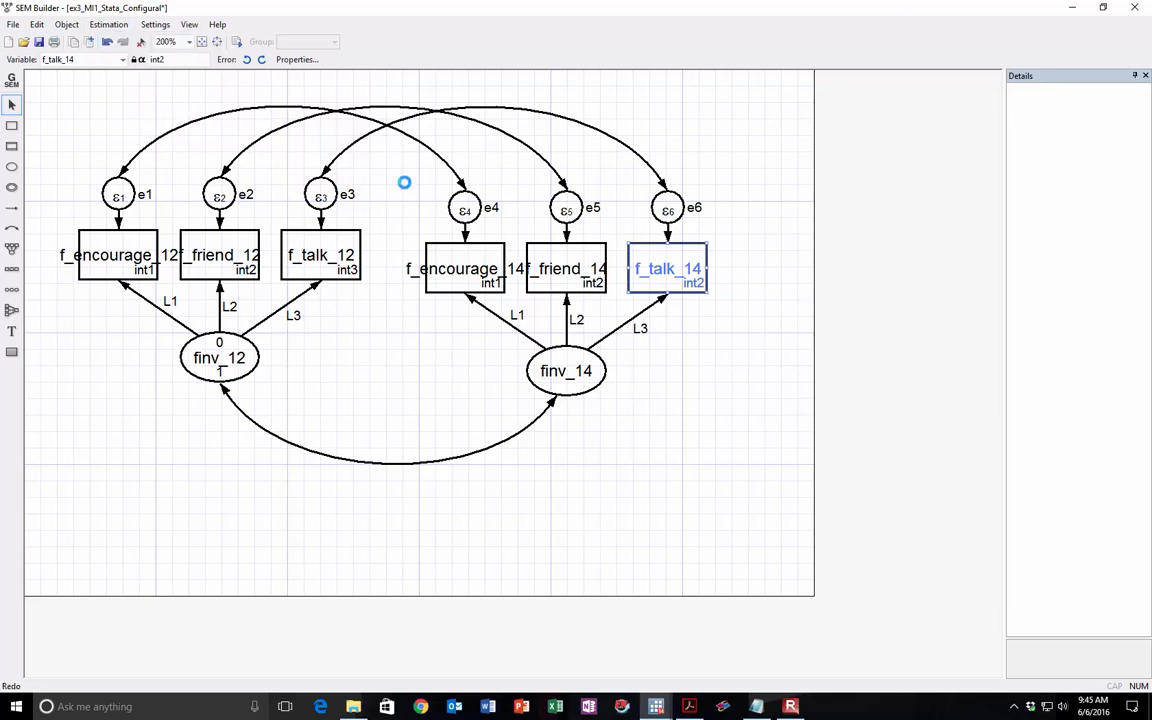
pyautogui.click(687, 558)
pyautogui.moveTo(569, 7); pyautogui.dragTo(1151, 270)
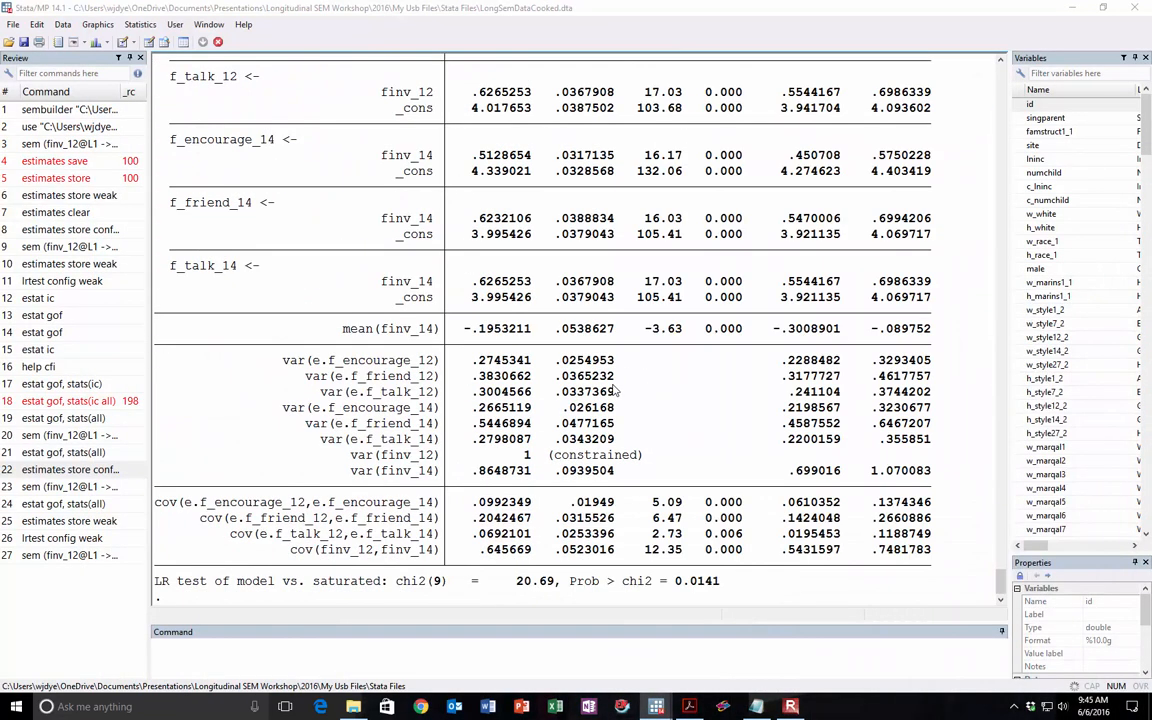
# Step: Compare the _cons intercepts of the encourage, friend and talk indicators between the 12 and 14 waves
pyautogui.scroll(1, 549, 388)
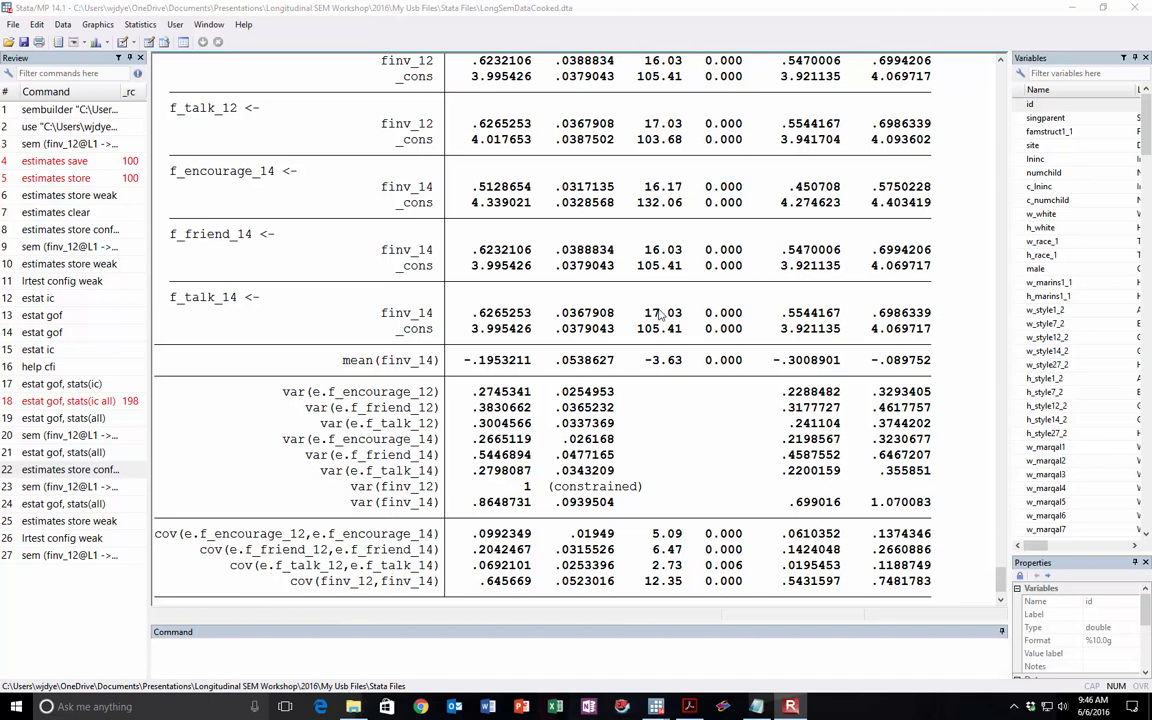
pyautogui.scroll(3, 659, 315)
pyautogui.moveTo(381, 152); pyautogui.dragTo(577, 158)
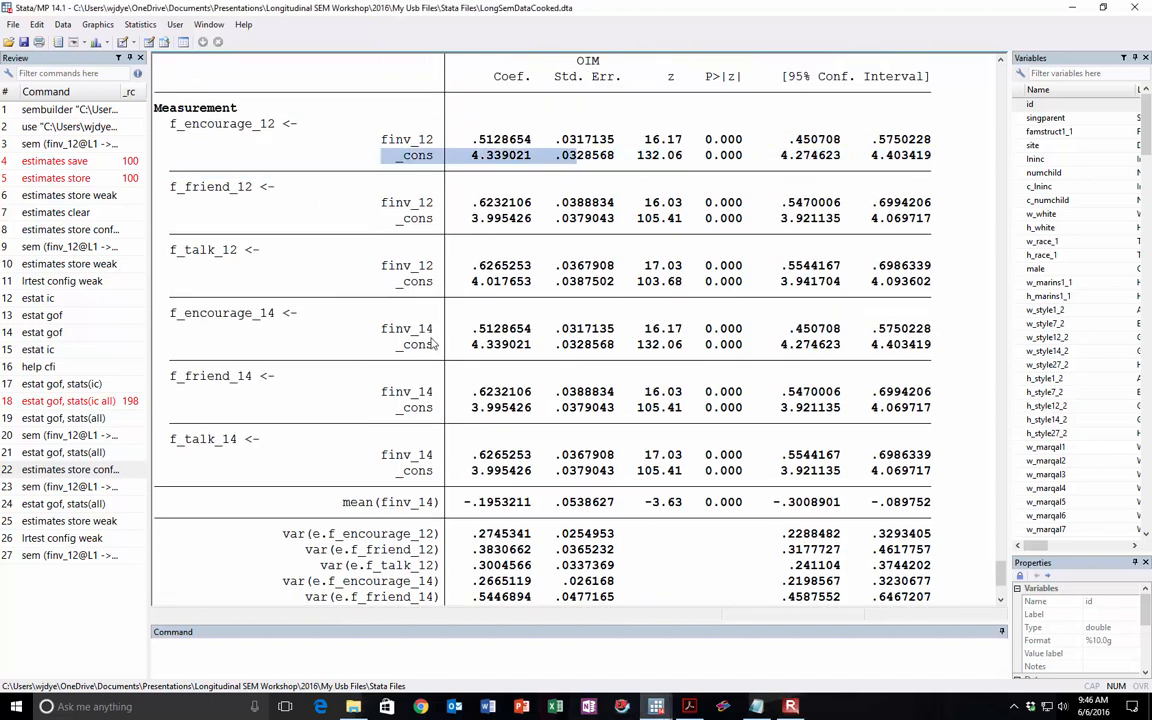
pyautogui.moveTo(389, 344); pyautogui.dragTo(535, 347)
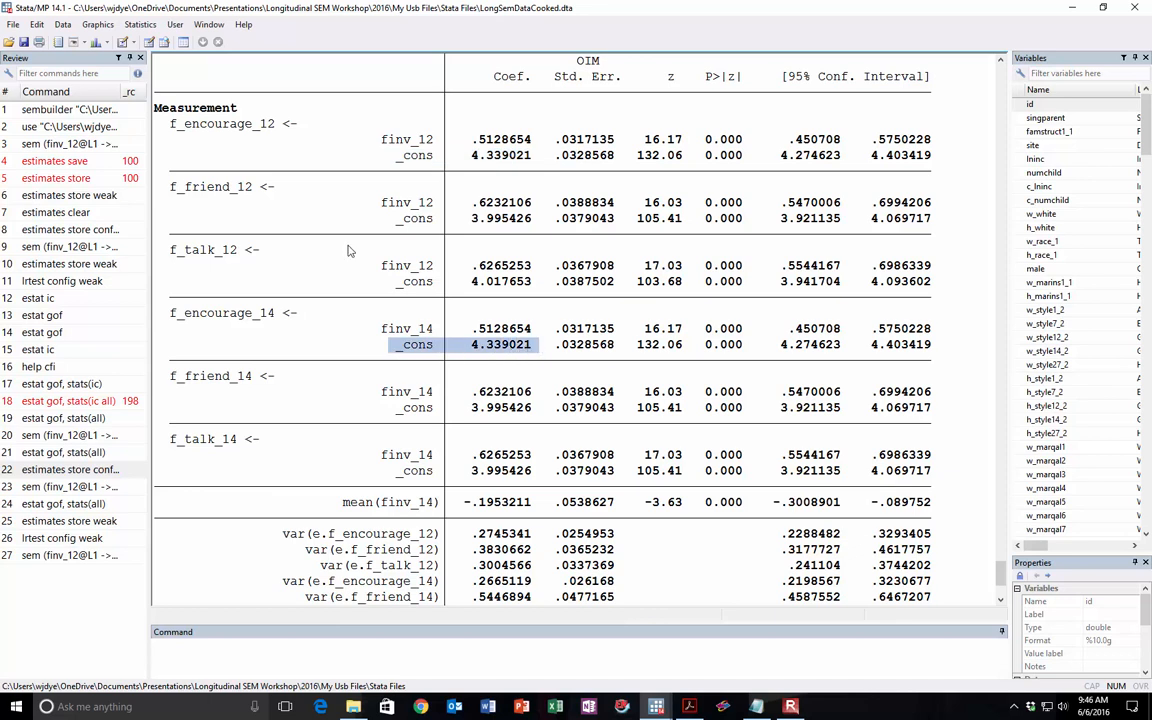
pyautogui.moveTo(382, 218); pyautogui.dragTo(530, 226)
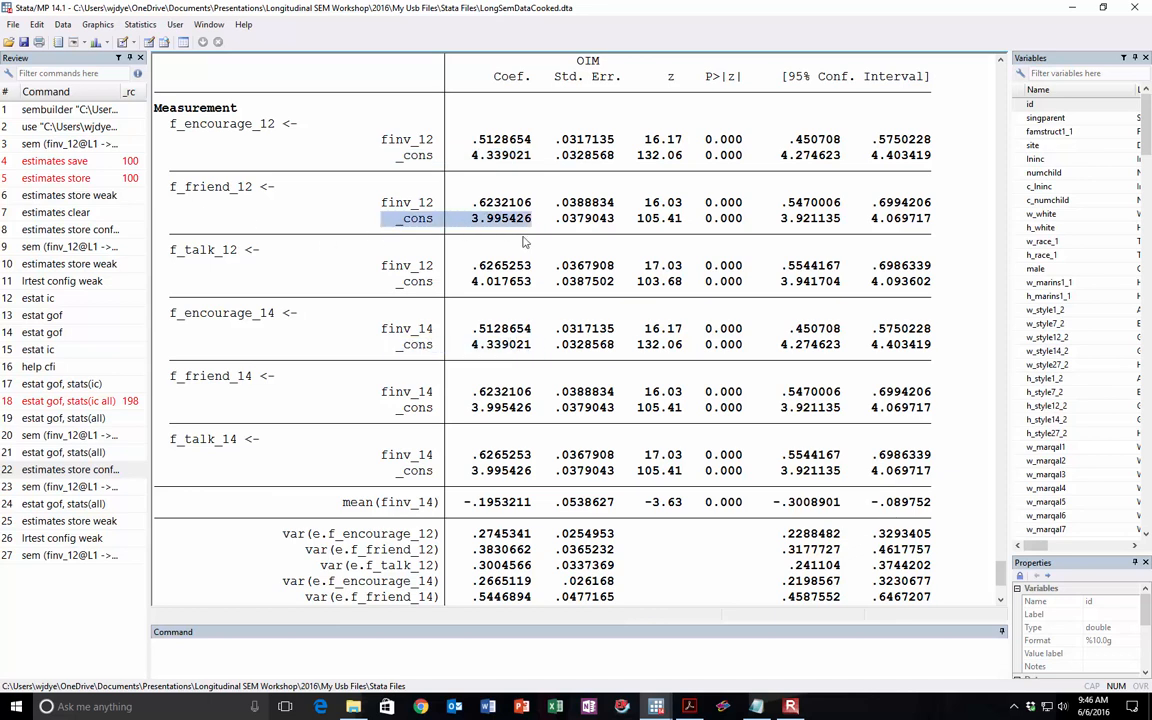
pyautogui.moveTo(368, 408); pyautogui.dragTo(531, 408)
pyautogui.moveTo(382, 282); pyautogui.dragTo(531, 282)
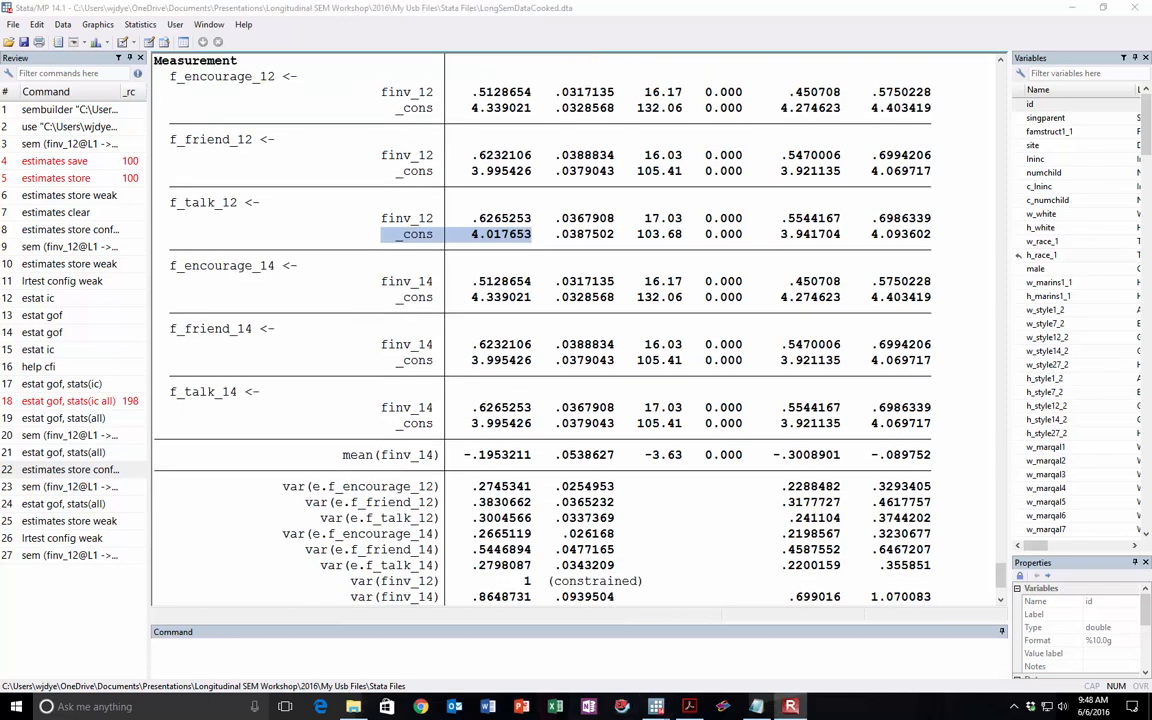
pyautogui.click(535, 232)
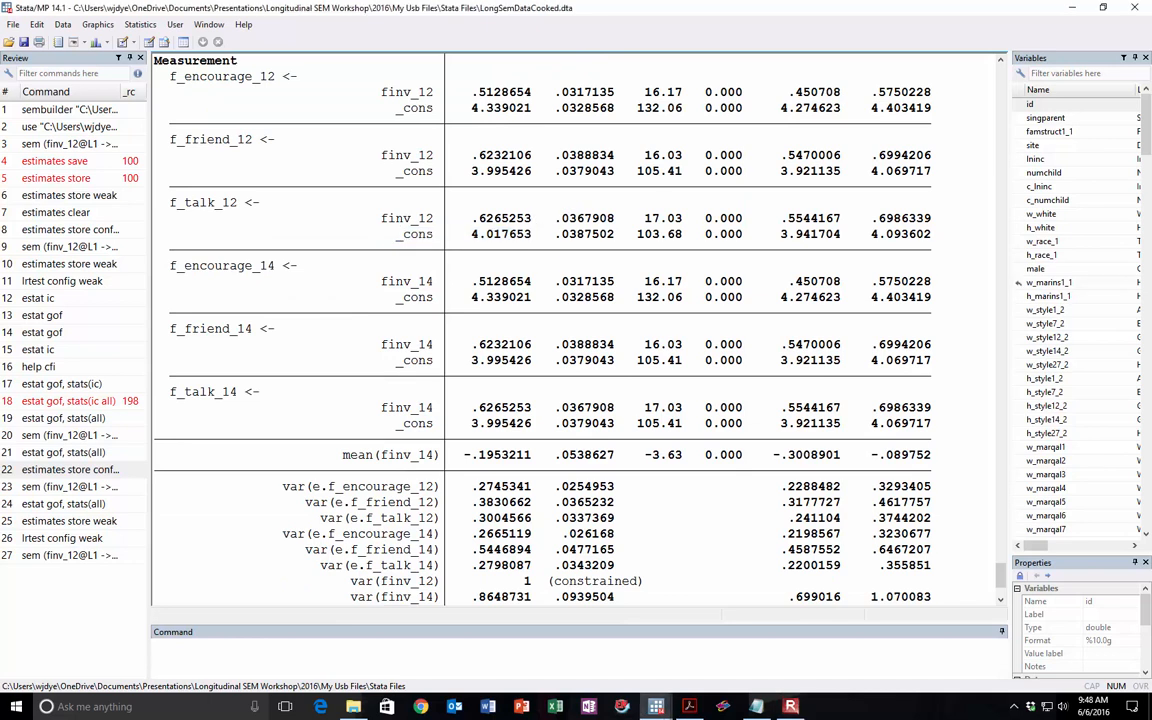
pyautogui.doubleClick(476, 362)
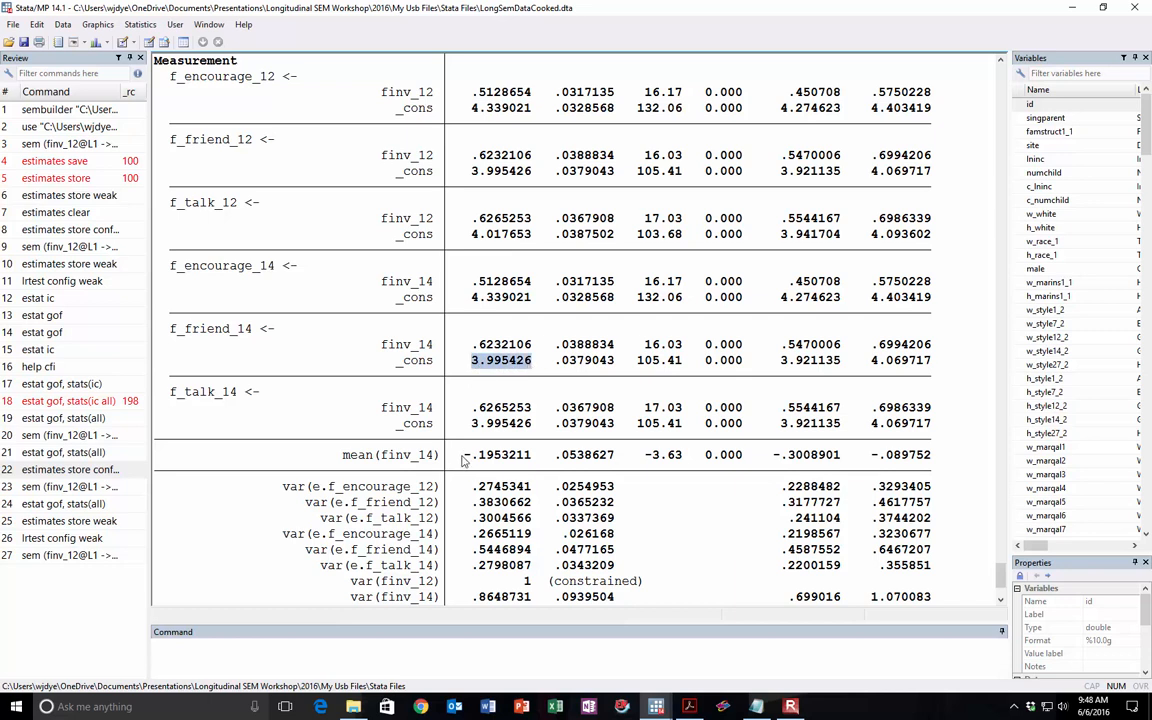
pyautogui.doubleClick(483, 424)
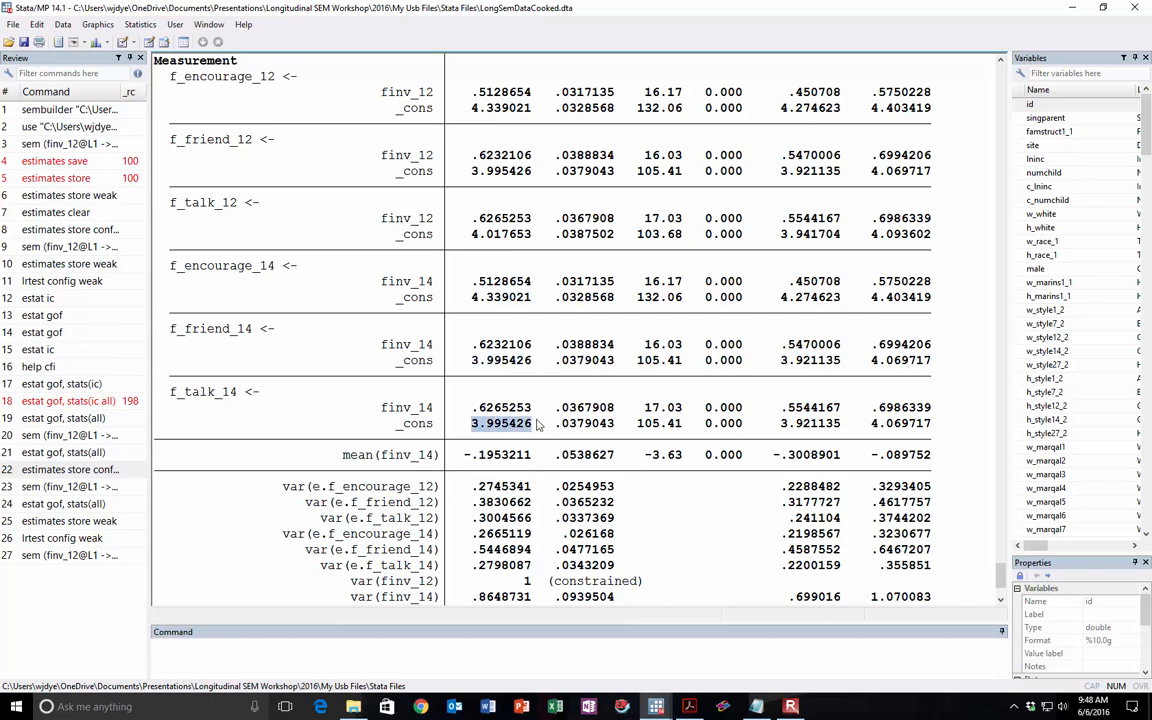
pyautogui.doubleClick(515, 172)
# Step: Return to the SEM Builder diagram and set the intercept constraint of f_talk_14 to int3
pyautogui.moveTo(1150, 165); pyautogui.dragTo(328, 30)
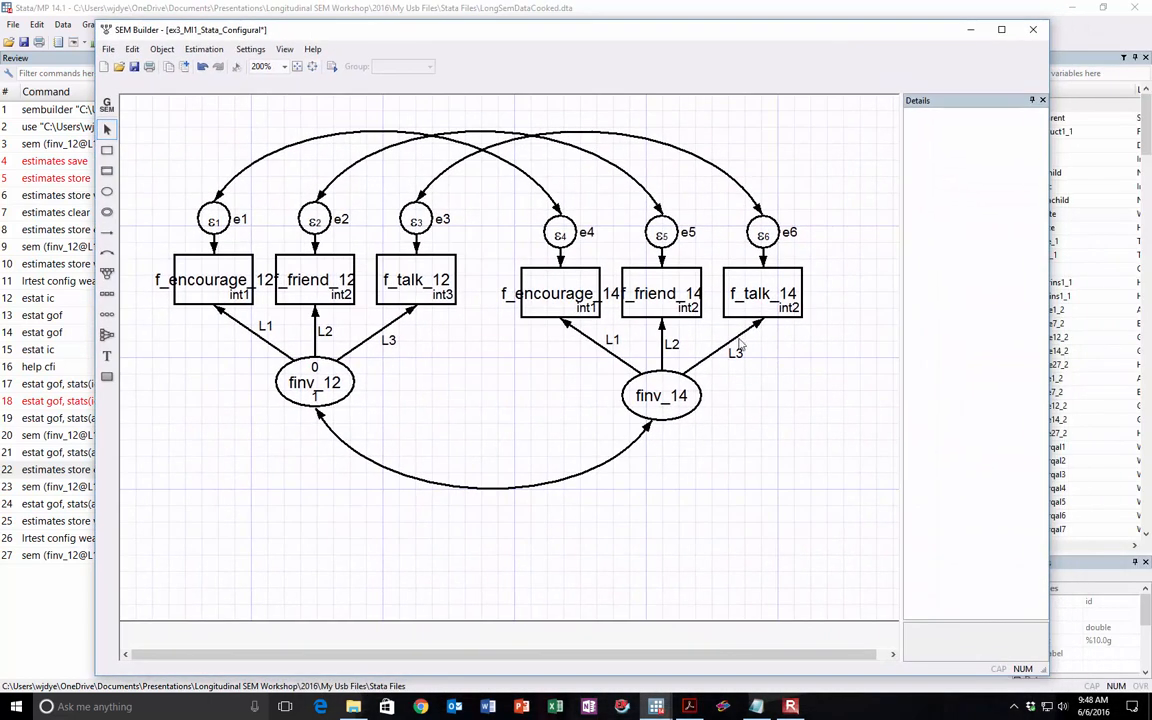
pyautogui.click(780, 310)
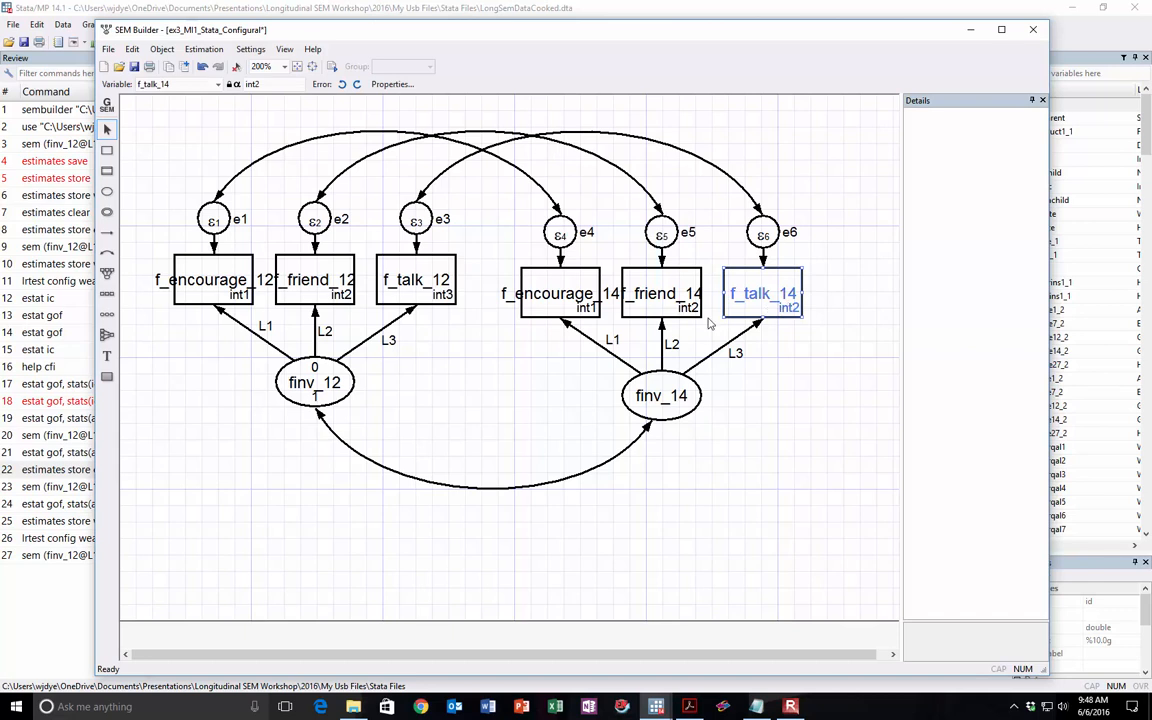
pyautogui.click(341, 294)
pyautogui.click(745, 295)
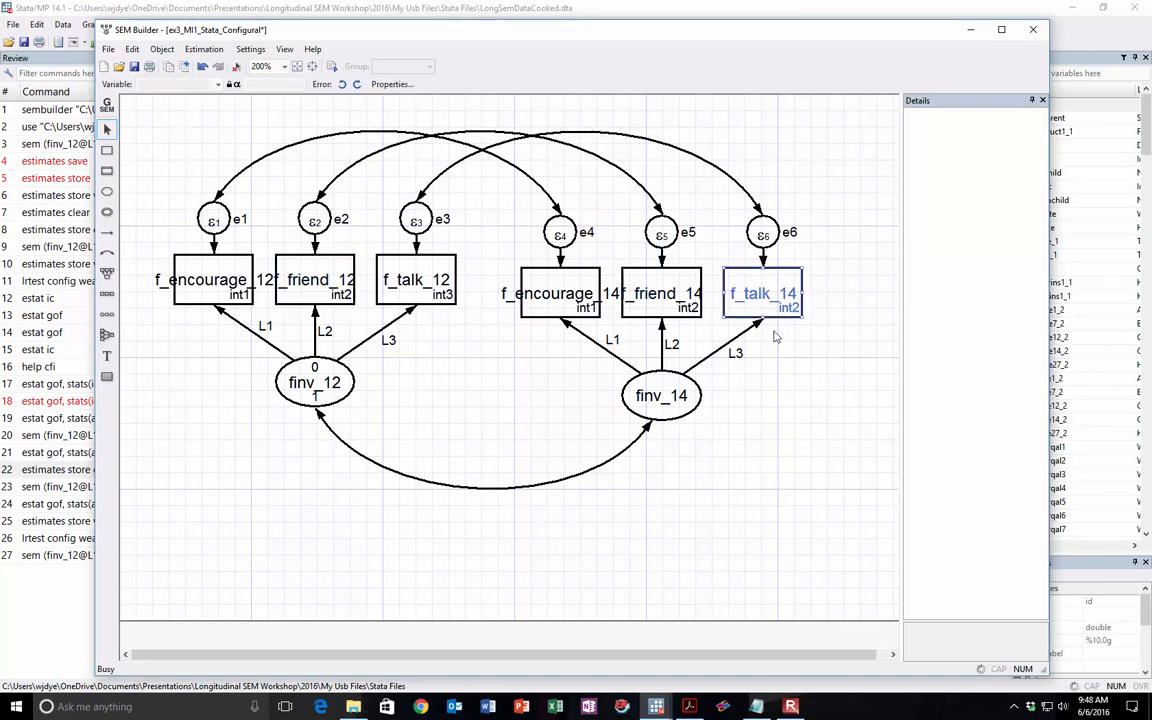
pyautogui.click(250, 85)
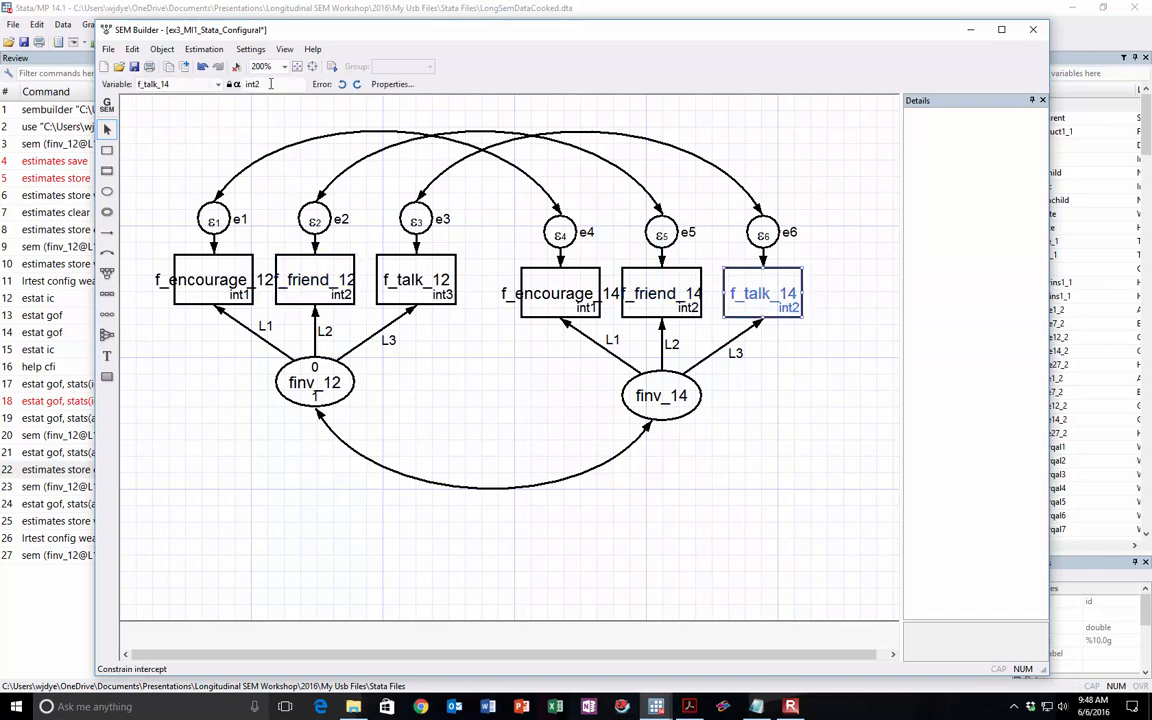
pyautogui.press('BackSpace')
pyautogui.write('3')
pyautogui.press('Return')
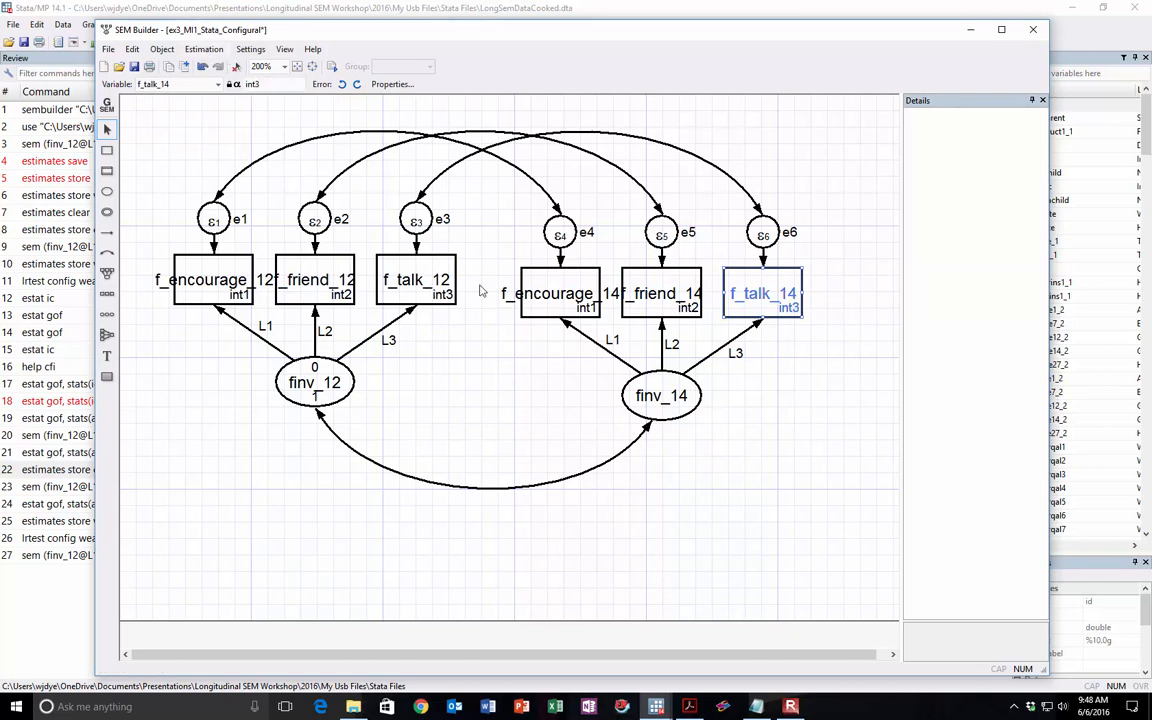
# Step: Estimate the model with the corrected intercept constraints, using maximum likelihood with missing values
pyautogui.click(204, 49)
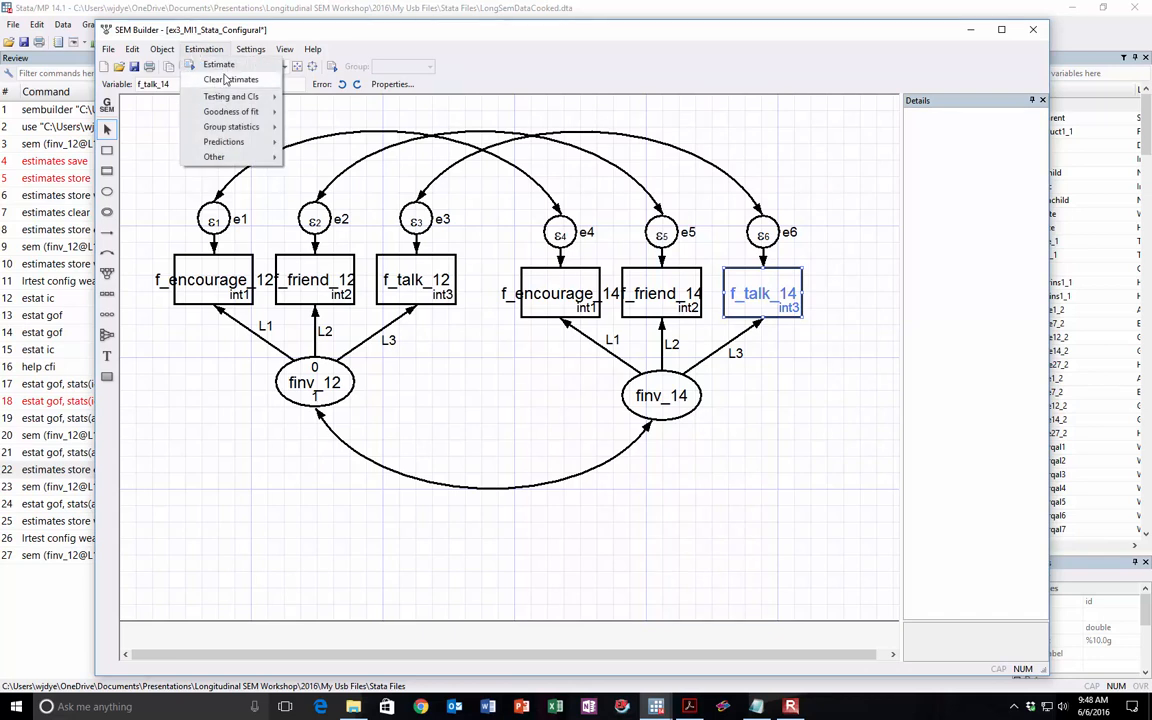
pyautogui.click(225, 80)
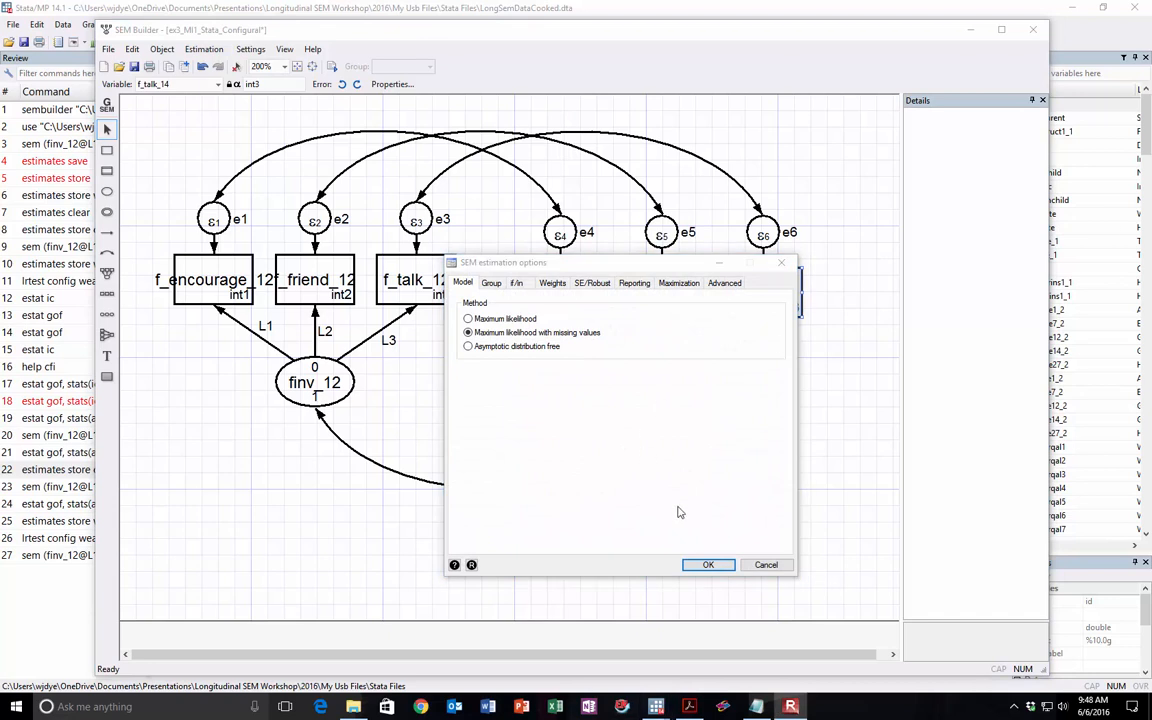
pyautogui.click(704, 564)
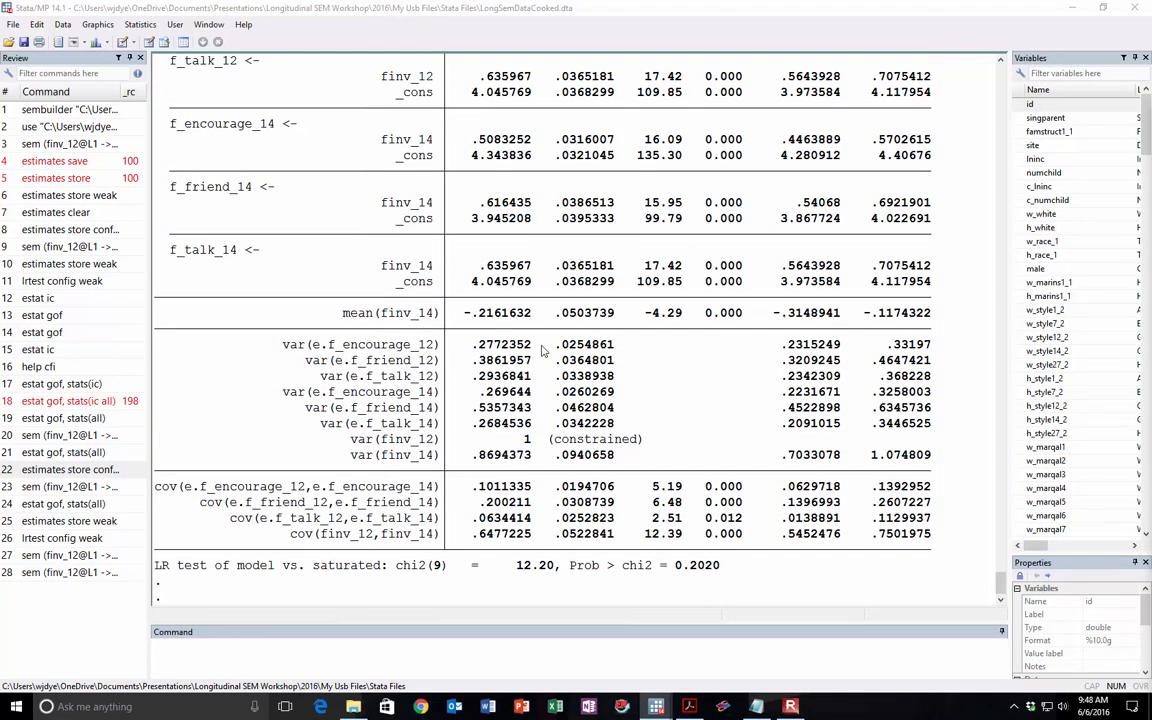
# Step: Compare the _cons intercepts of each encourage, friend and talk indicator pair across waves 12 and 14 in the re-estimated output
pyautogui.scroll(3, 537, 340)
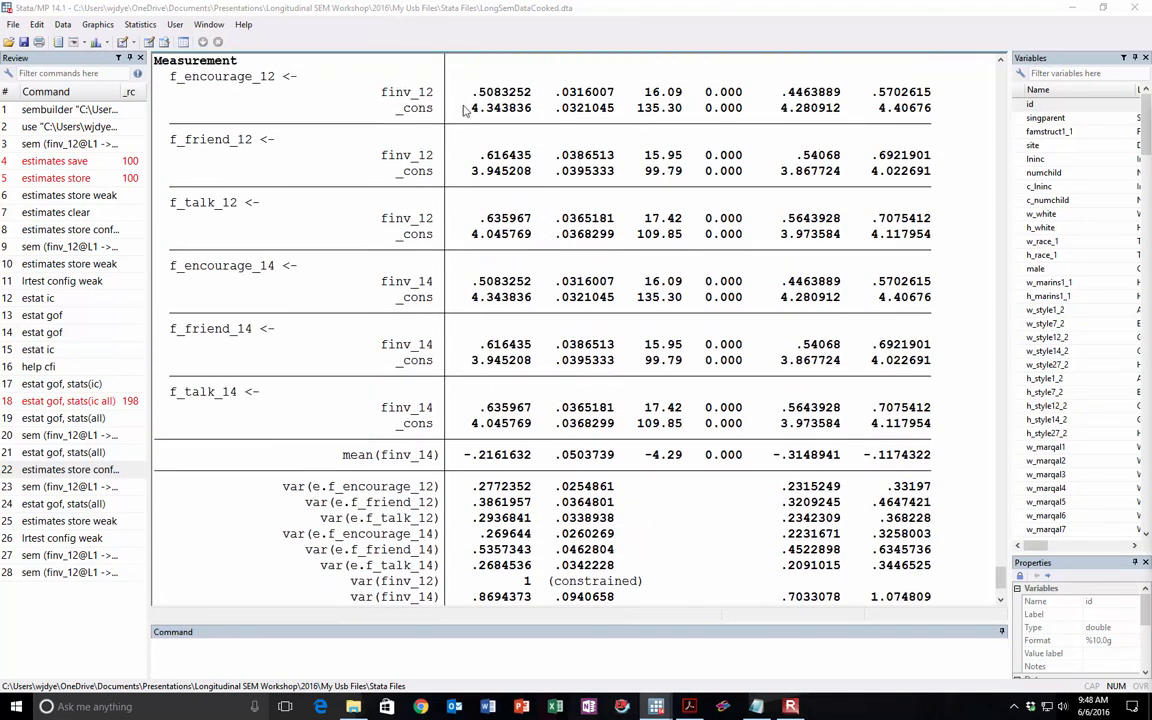
pyautogui.moveTo(463, 110); pyautogui.dragTo(535, 113)
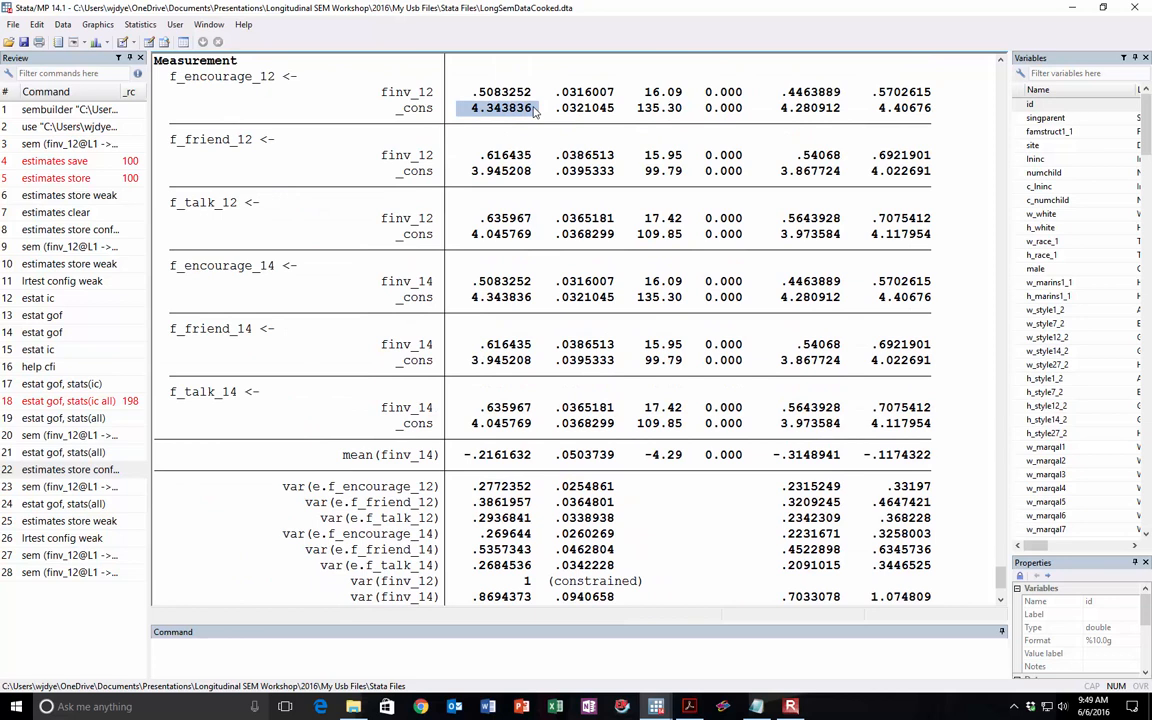
pyautogui.moveTo(460, 297); pyautogui.dragTo(535, 305)
pyautogui.moveTo(463, 171); pyautogui.dragTo(535, 173)
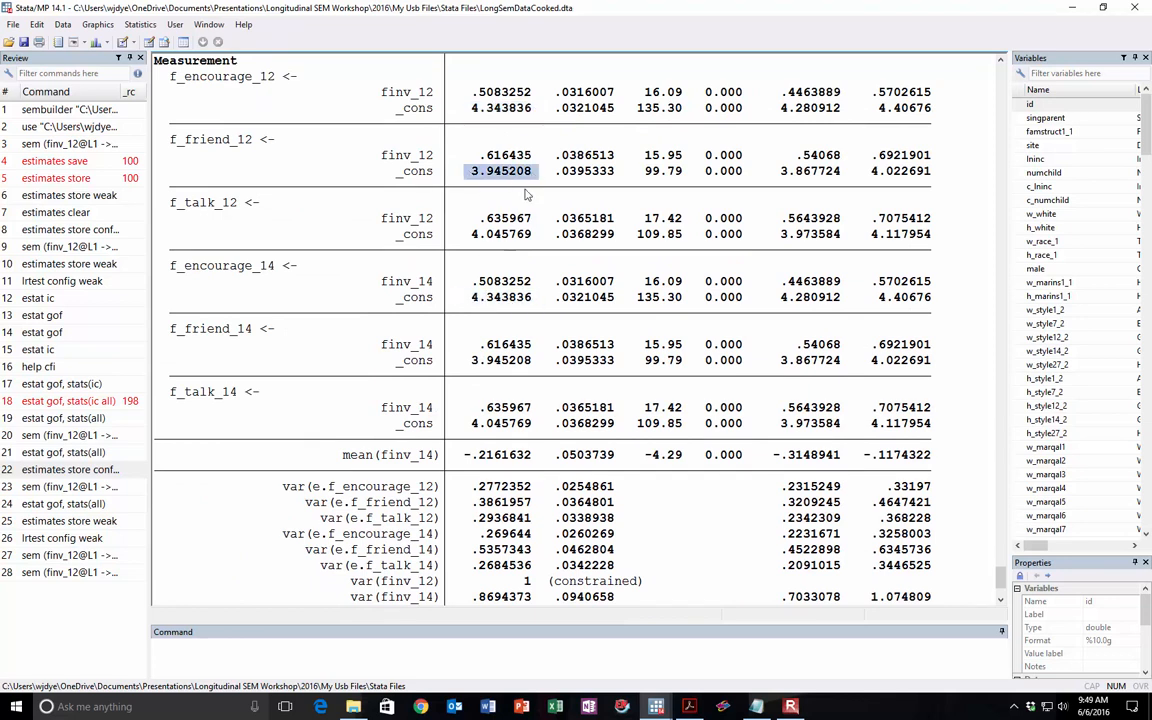
pyautogui.moveTo(473, 363); pyautogui.dragTo(526, 363)
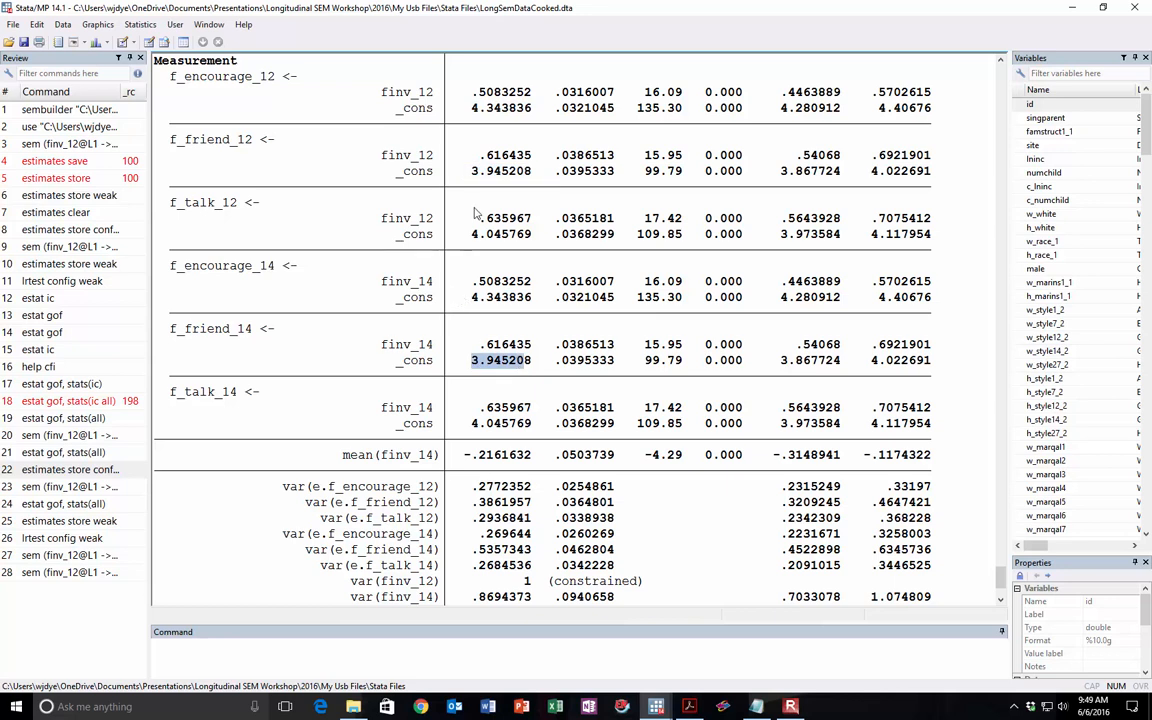
pyautogui.moveTo(466, 234); pyautogui.dragTo(499, 243)
pyautogui.click(499, 241)
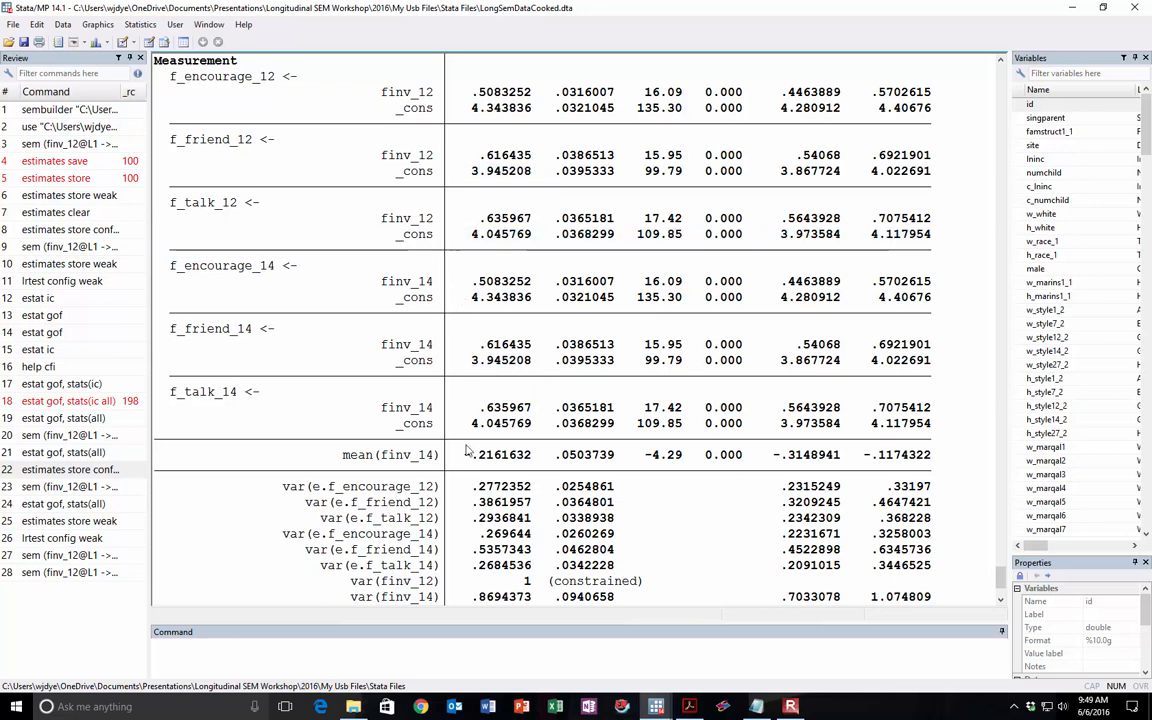
pyautogui.moveTo(469, 429); pyautogui.dragTo(538, 426)
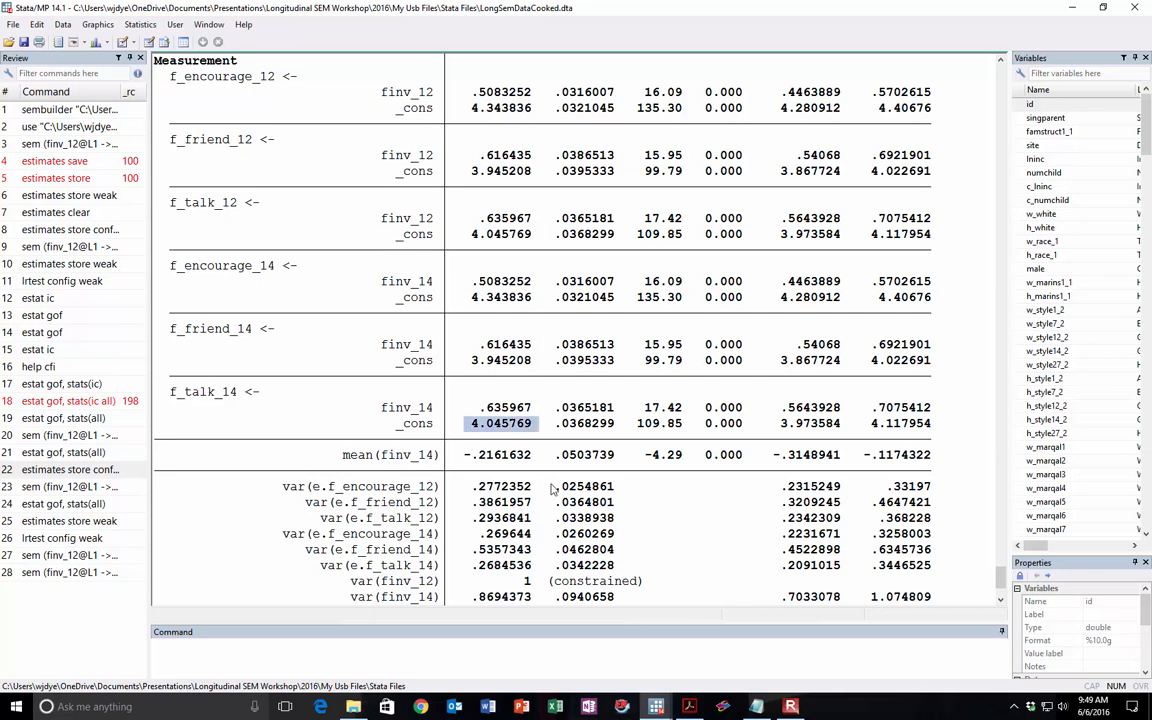
# Step: Examine the mean(finv_14) estimate and its p-value in the strong model's output
pyautogui.moveTo(342, 455); pyautogui.dragTo(519, 466)
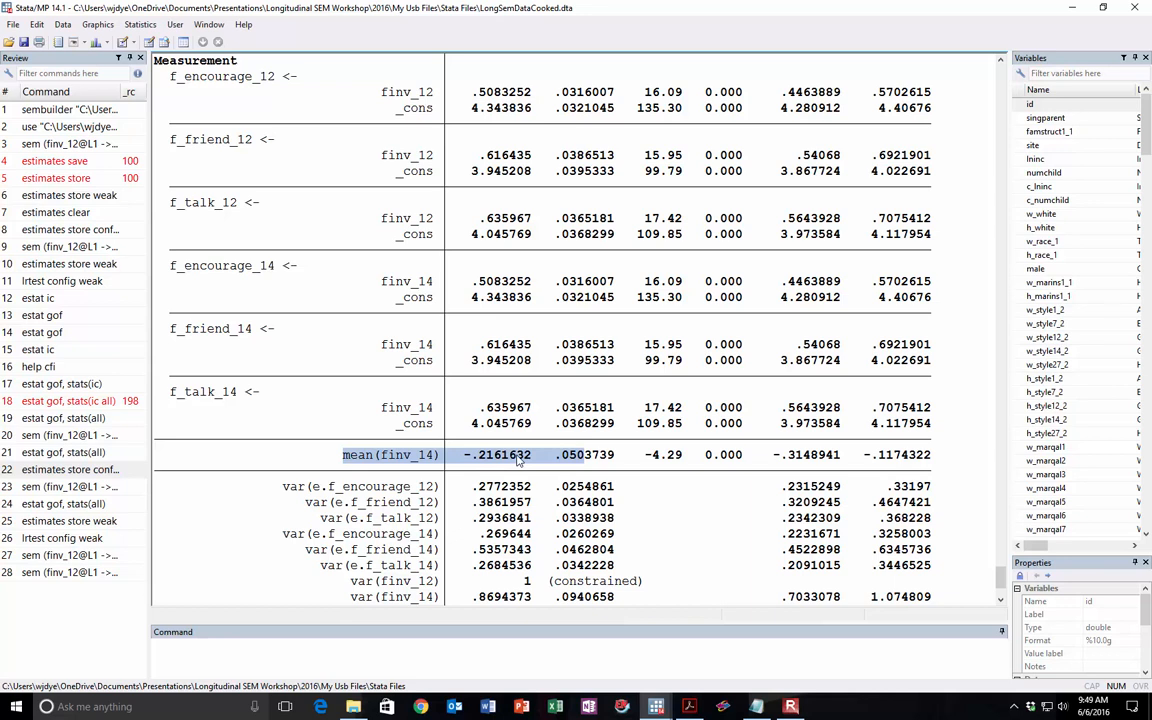
pyautogui.click(407, 459)
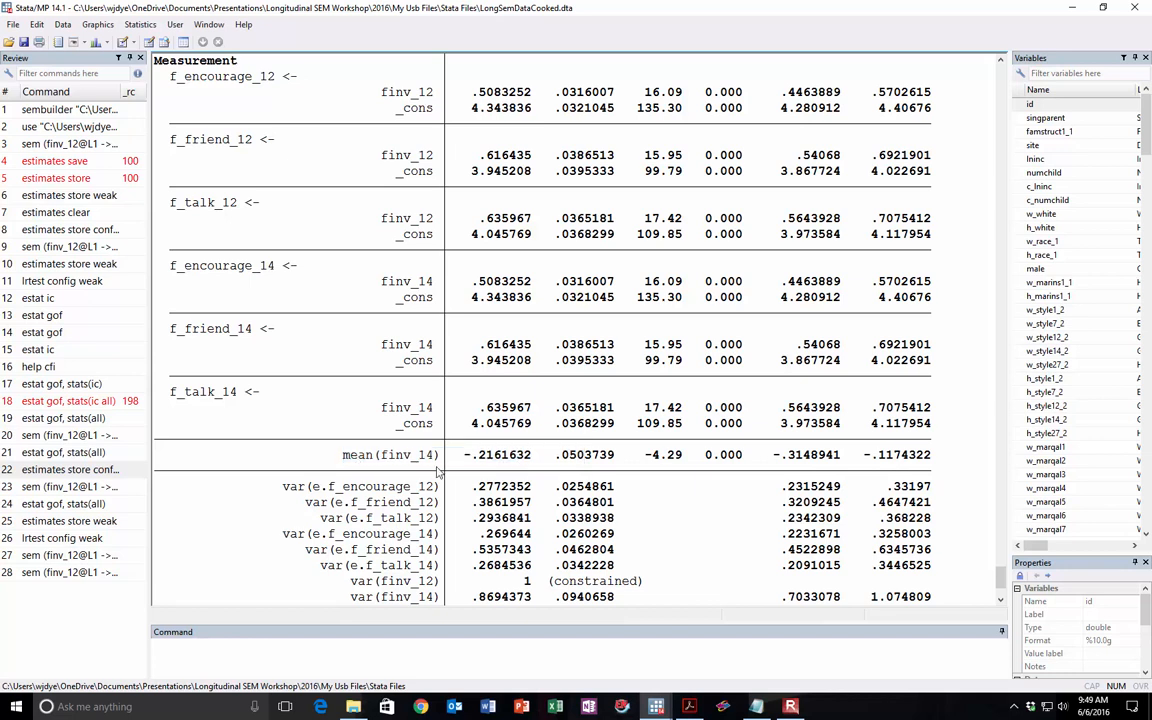
pyautogui.moveTo(465, 456); pyautogui.dragTo(538, 458)
pyautogui.moveTo(699, 456); pyautogui.dragTo(764, 456)
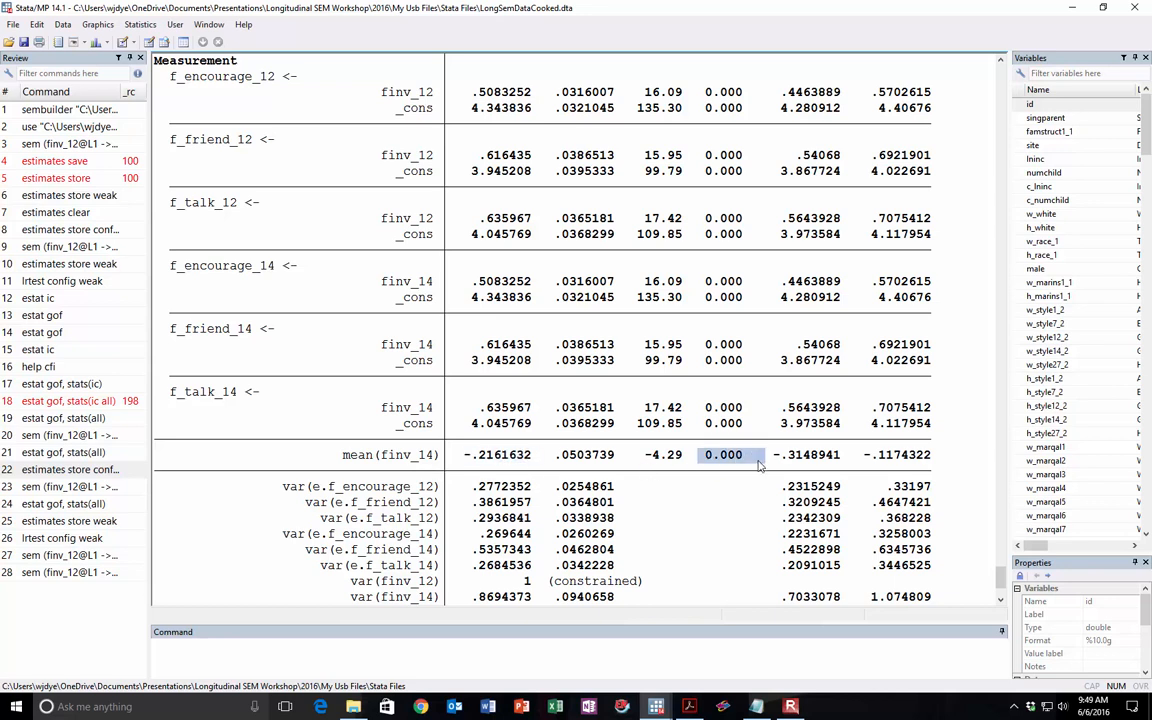
pyautogui.click(630, 463)
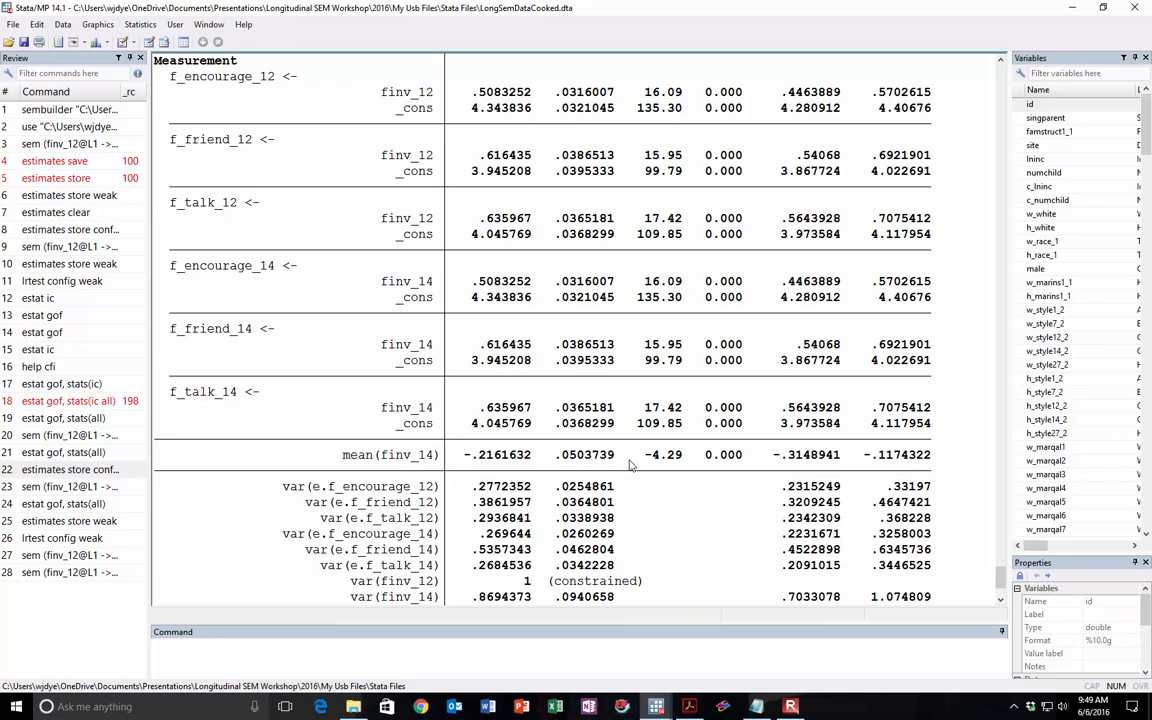
pyautogui.scroll(-3, 500, 371)
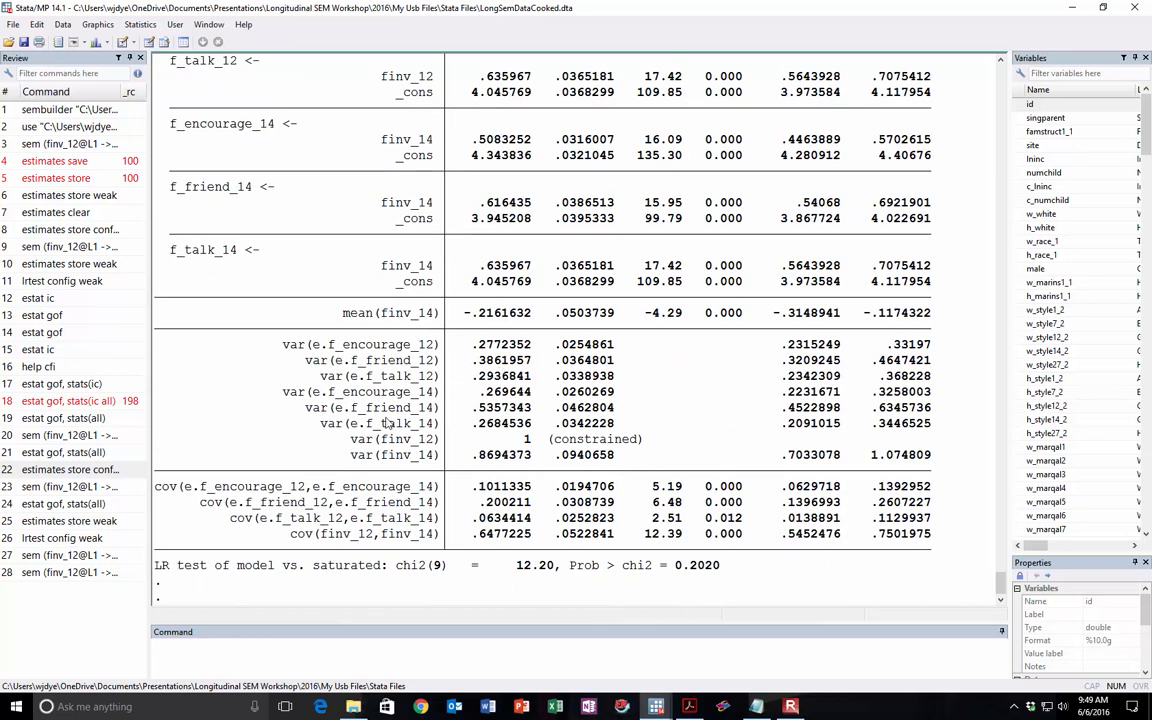
# Step: Run estat gof, stats(all) for the strong model and highlight the CFI value in its output
pyautogui.click(211, 655)
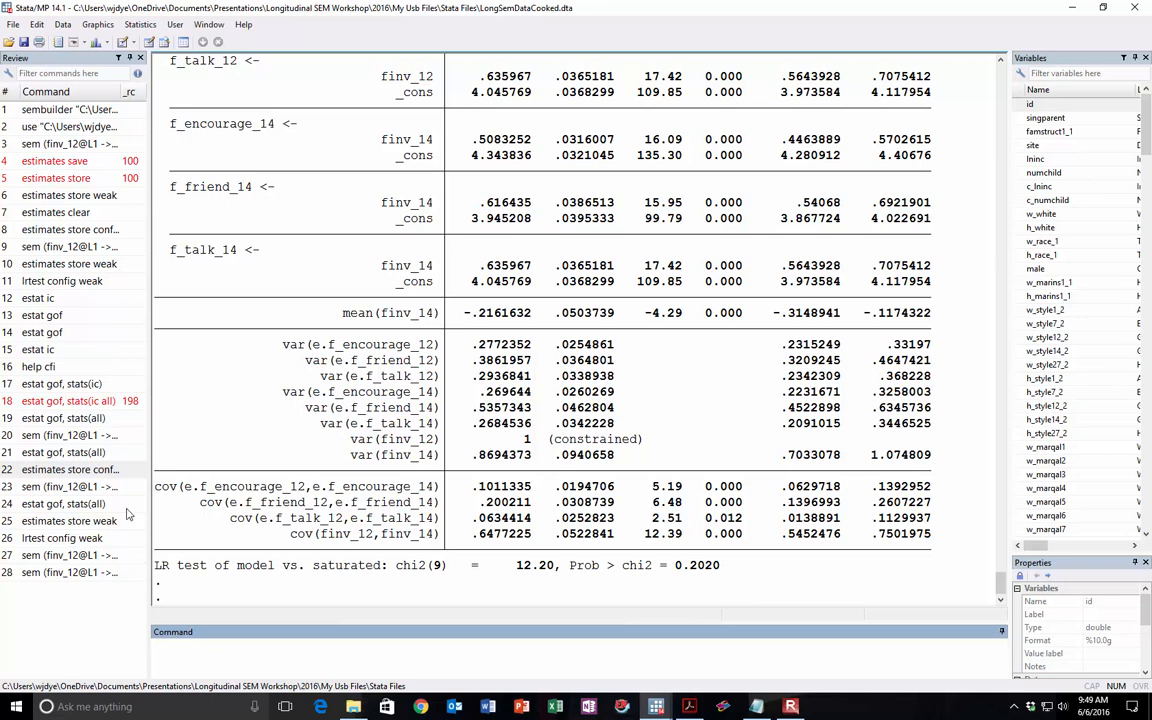
pyautogui.click(84, 455)
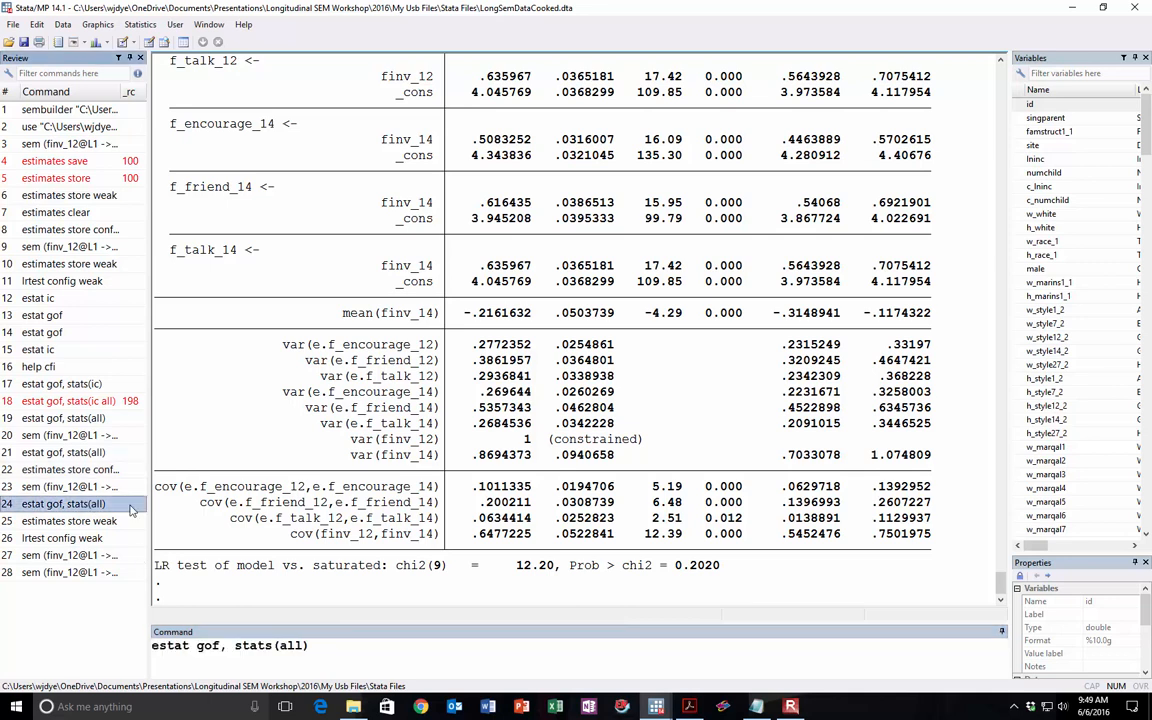
pyautogui.doubleClick(90, 505)
pyautogui.moveTo(344, 470); pyautogui.dragTo(403, 471)
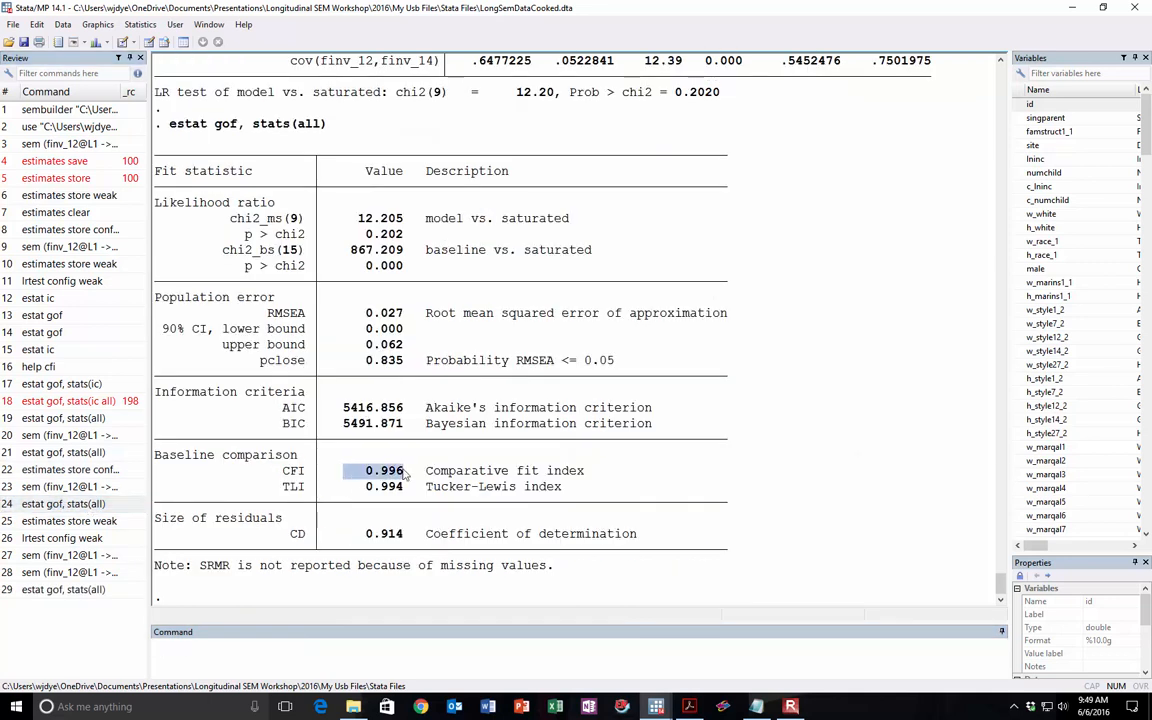
# Step: Switch to the Notepad list and enter the CFI .996 on the Strong line
pyautogui.hotkey('alt', 'Tab')
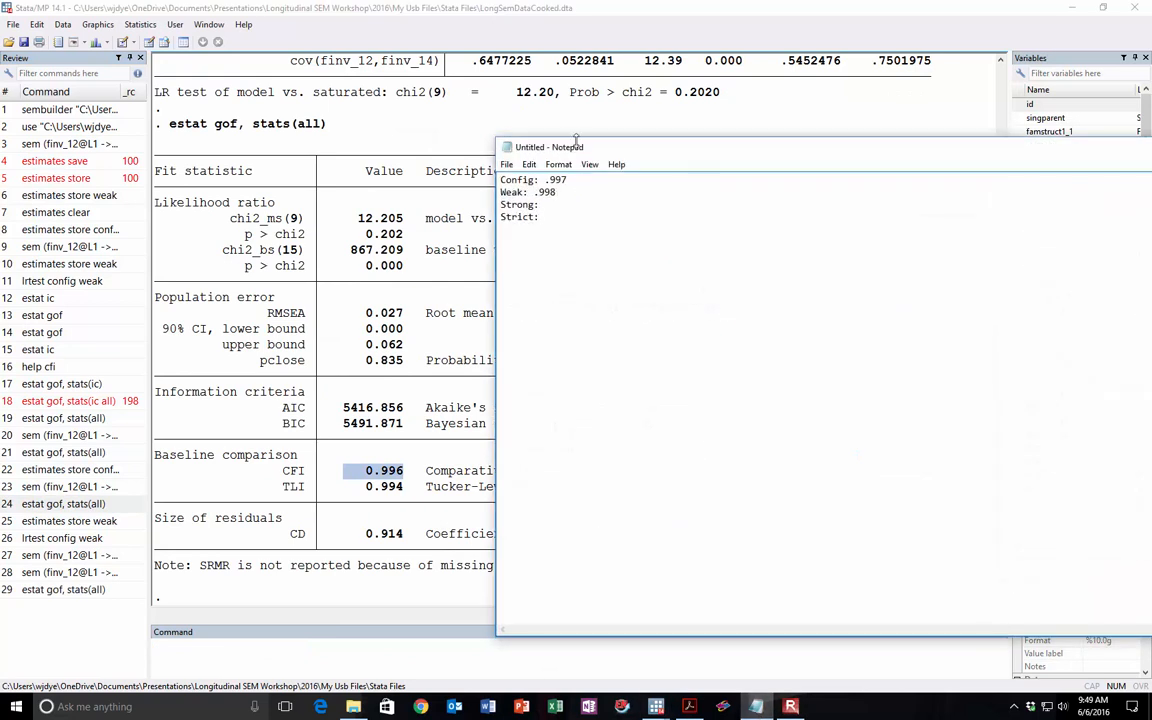
pyautogui.moveTo(560, 141); pyautogui.dragTo(620, 148)
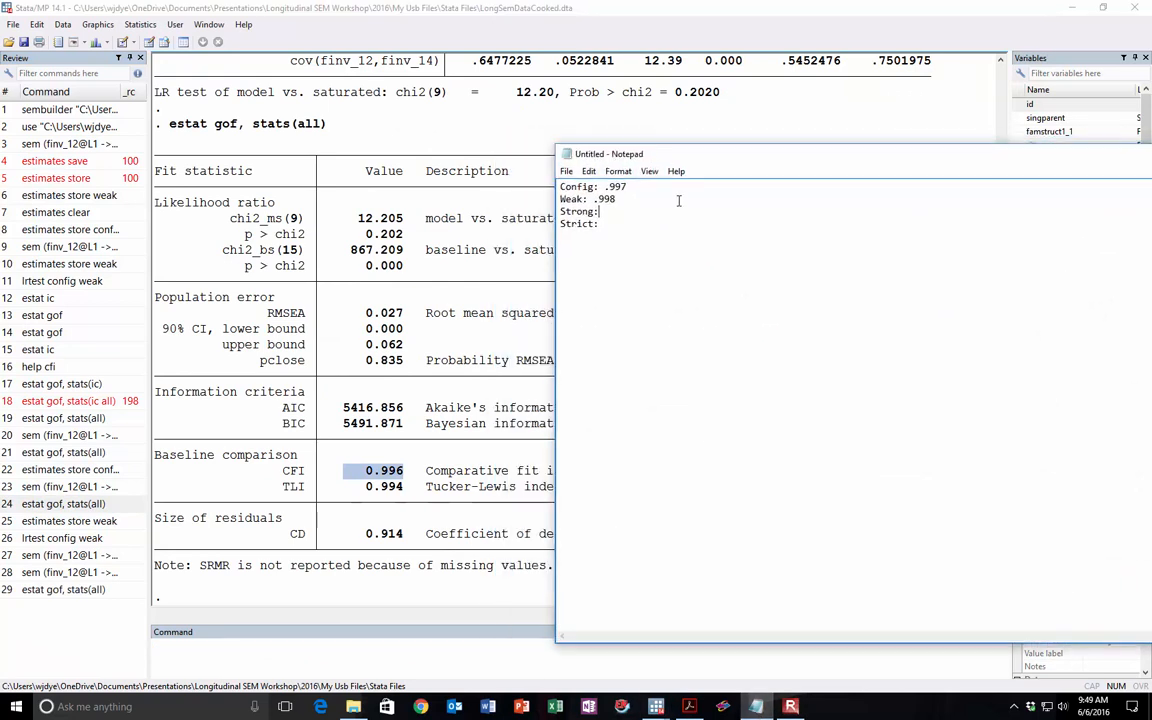
pyautogui.click(671, 207)
pyautogui.write('.')
# Step: Return to Stata and store the current estimates under the name strong with estimates store strong
pyautogui.click(247, 468)
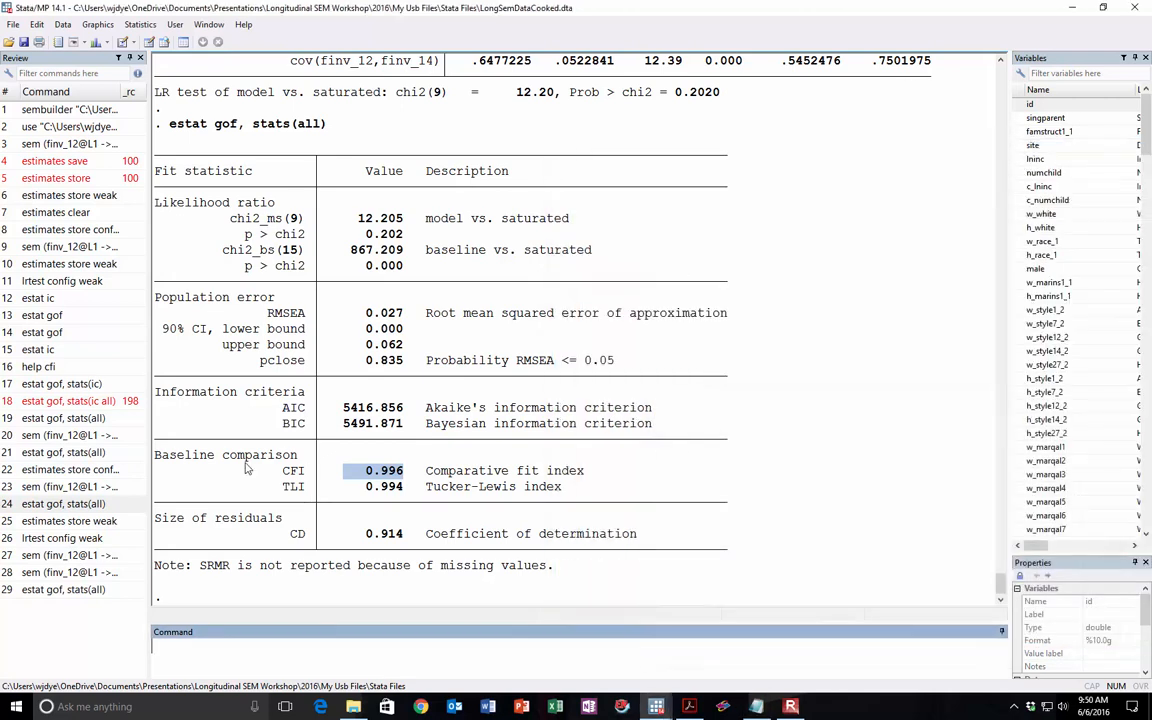
pyautogui.click(95, 522)
pyautogui.moveTo(274, 649); pyautogui.dragTo(378, 651)
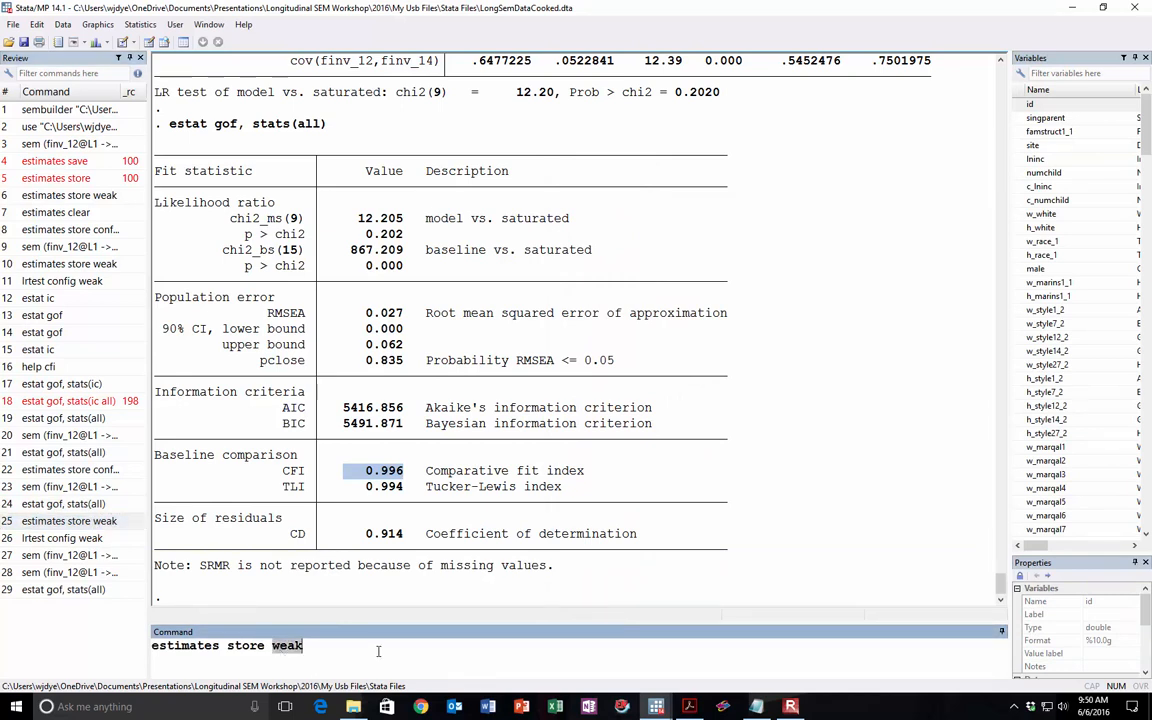
pyautogui.write('strong')
pyautogui.press('Return')
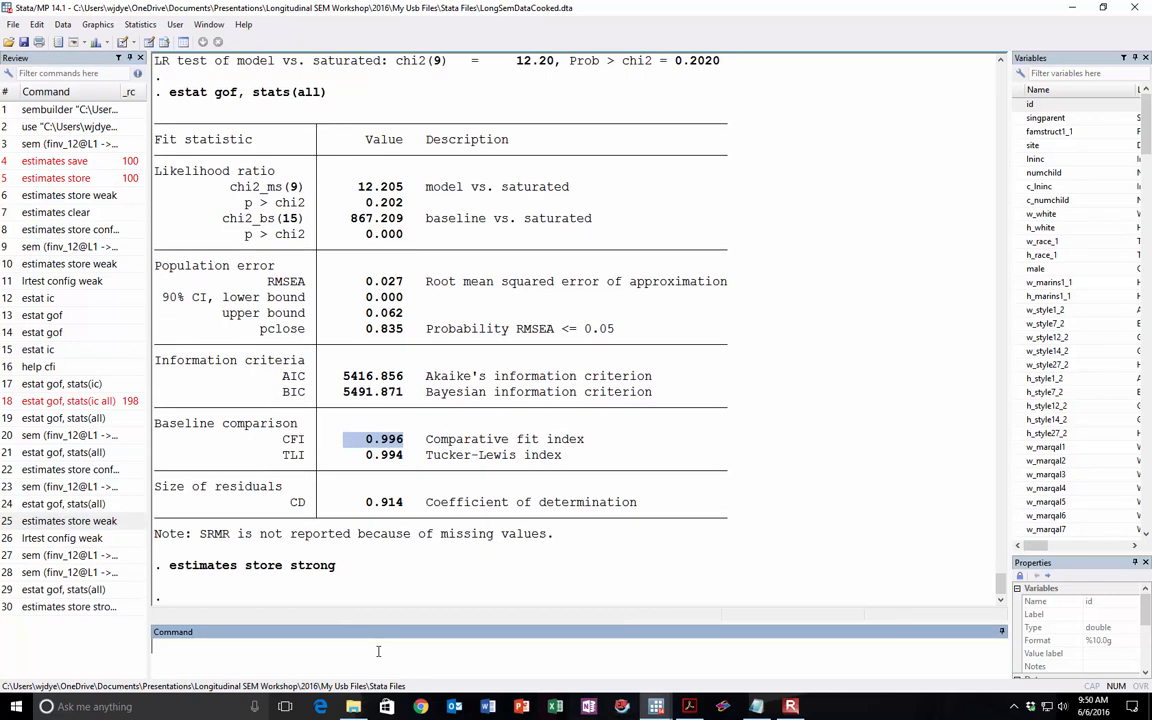
# Step: Run the likelihood-ratio test lrtest weak strong to compare the weak and strong models
pyautogui.write('lrtet')
pyautogui.write('t weak strong')
pyautogui.press('Return')
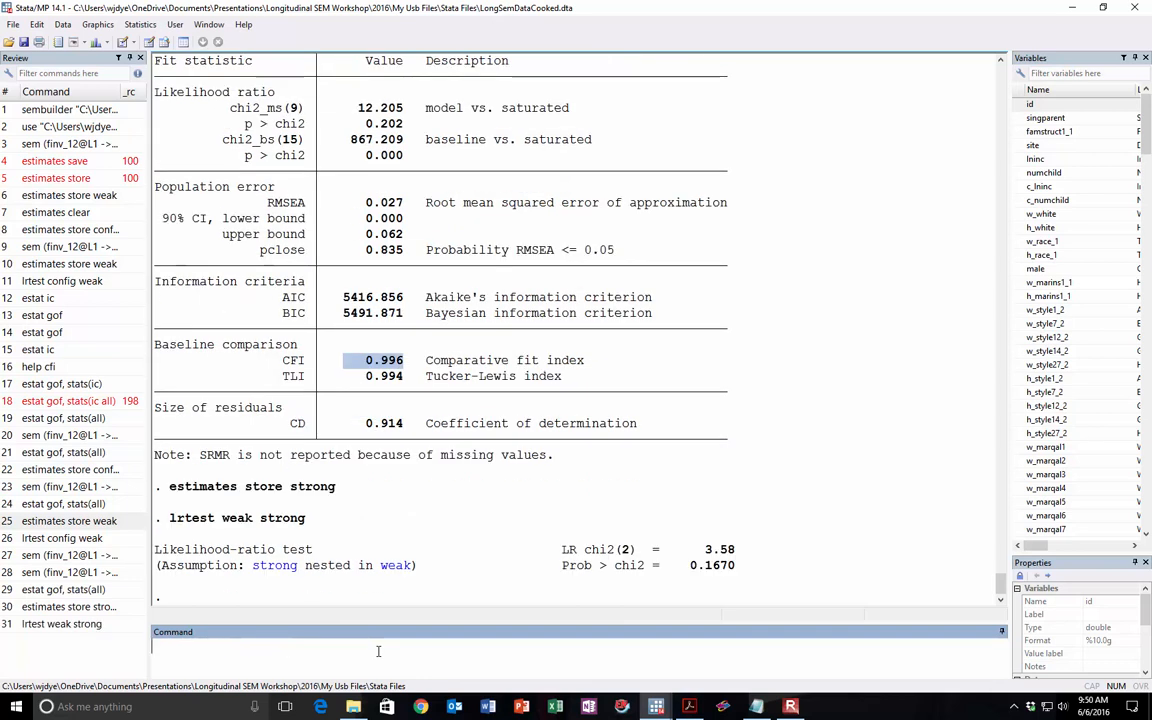
# Step: Examine the likelihood-ratio test's p-value and the mean(finv_14) row of the strong model
pyautogui.moveTo(563, 565); pyautogui.dragTo(735, 566)
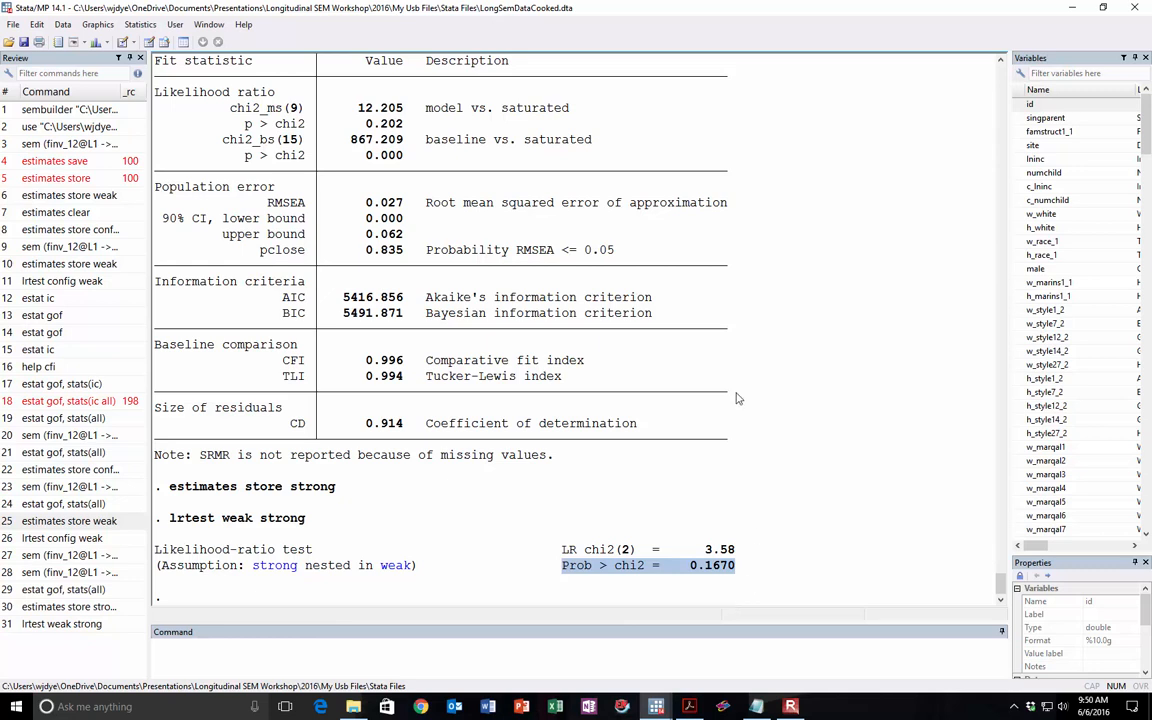
pyautogui.scroll(10, 737, 399)
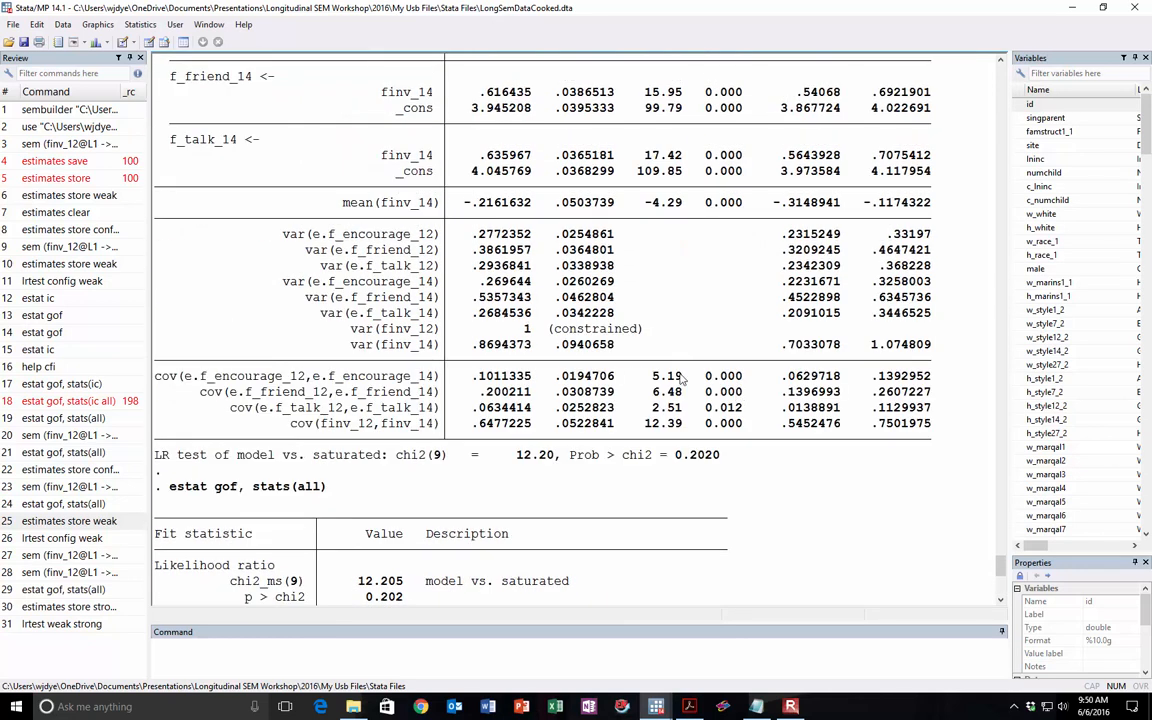
pyautogui.moveTo(344, 204); pyautogui.dragTo(570, 205)
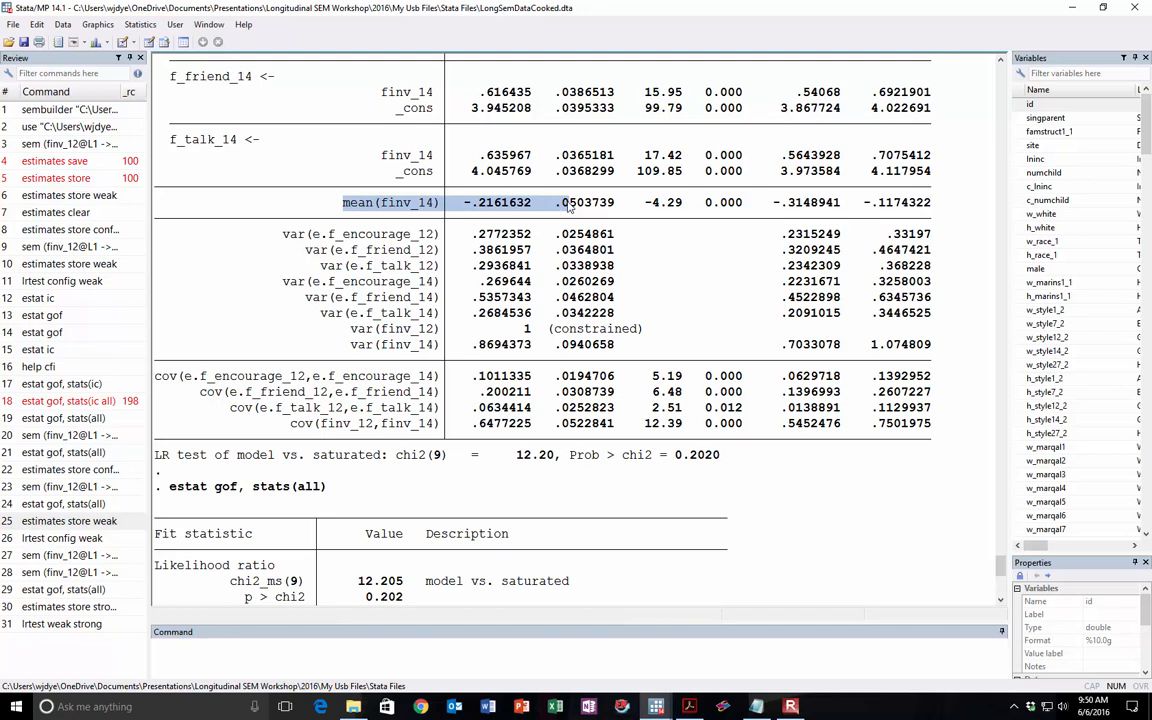
# Step: Bring the SEM Builder back into view and clear the estimates from the diagram
pyautogui.moveTo(1151, 95); pyautogui.dragTo(530, 36)
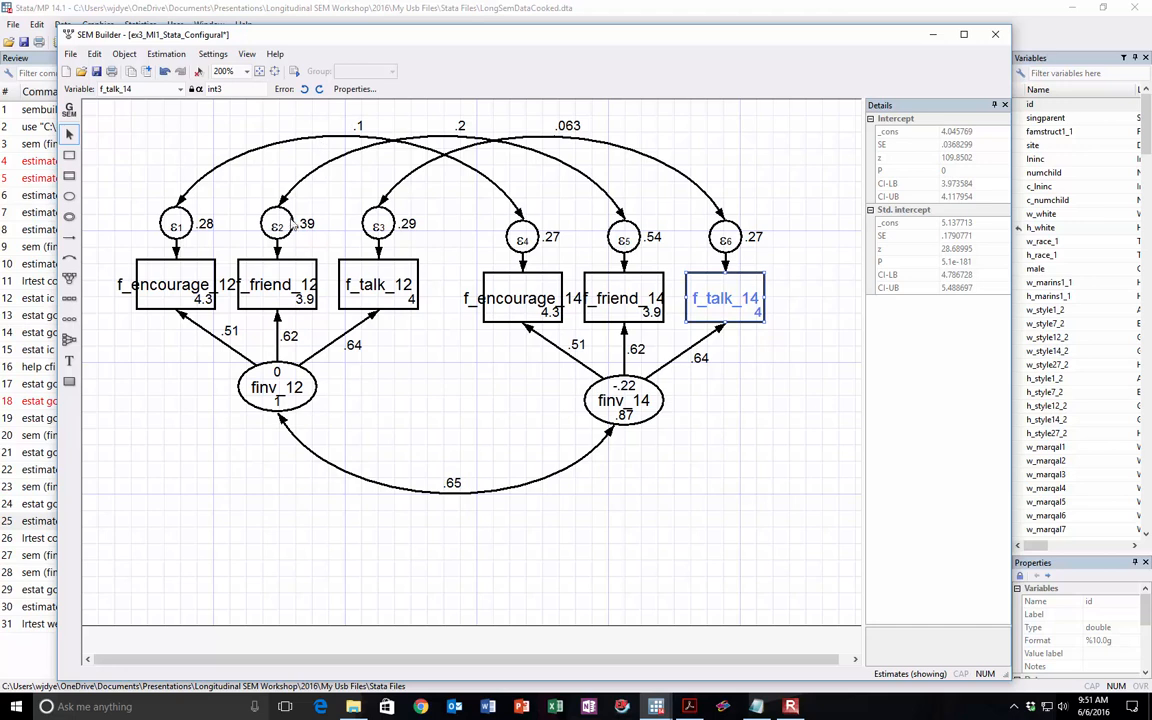
pyautogui.click(166, 54)
pyautogui.click(190, 84)
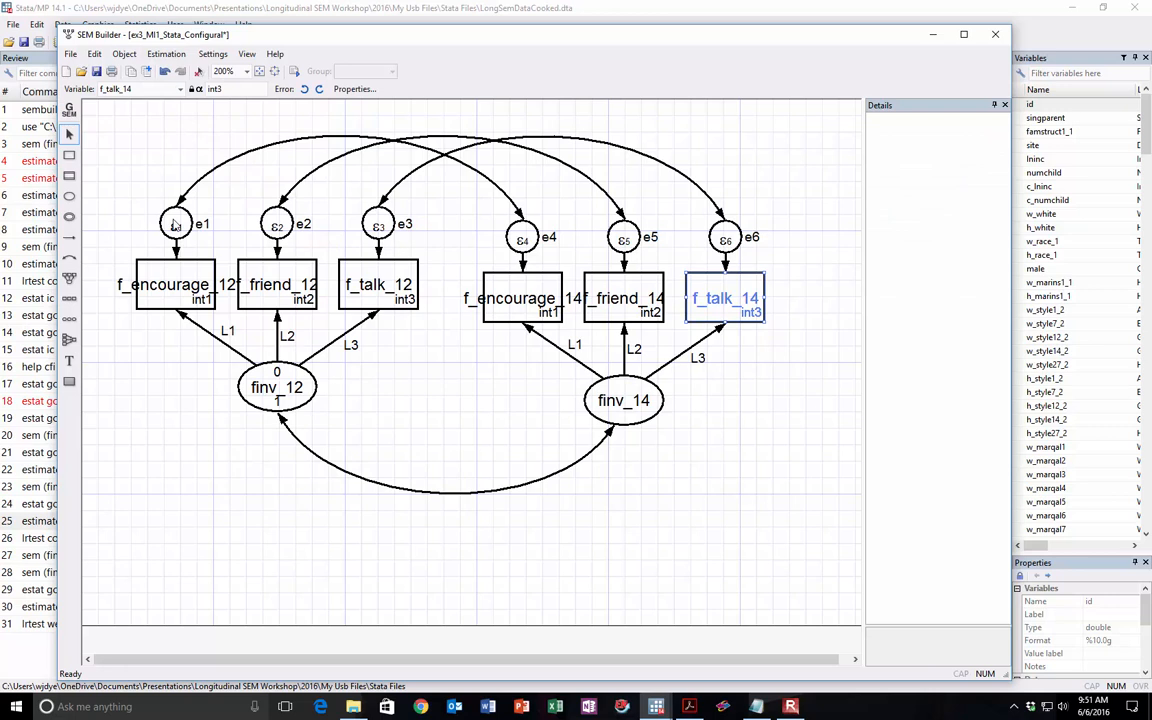
# Step: Set the variance constraint of the f_encourage_14 error term (ε4) to e1
pyautogui.click(519, 236)
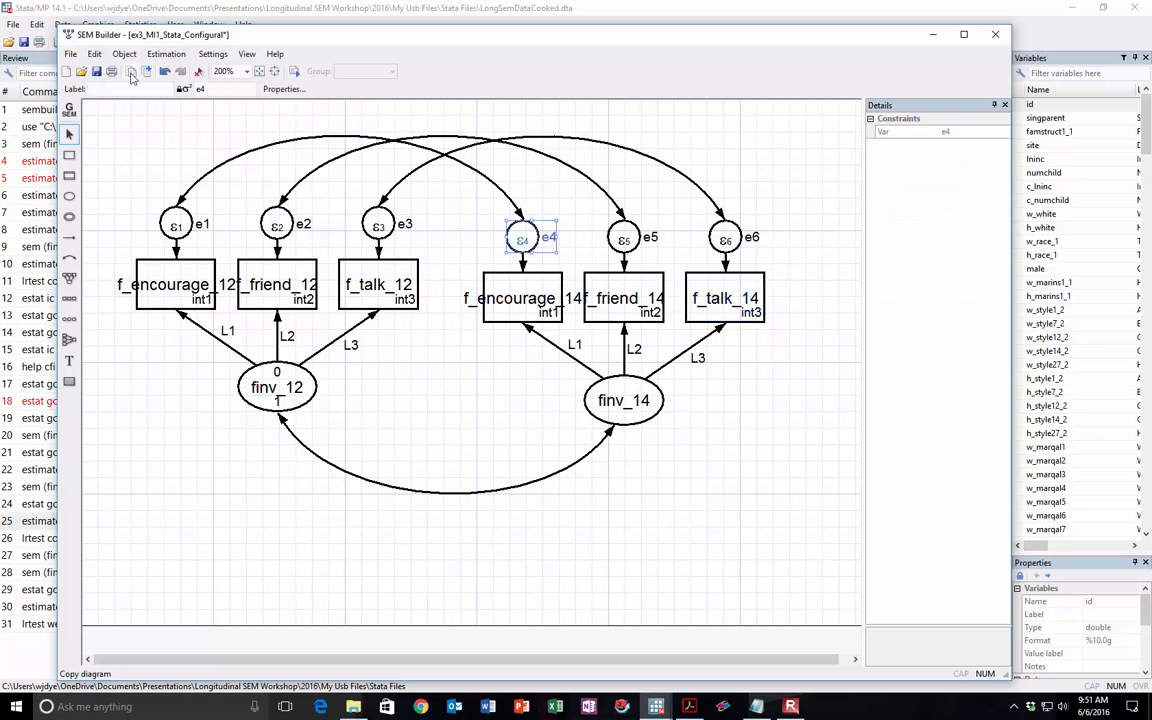
pyautogui.doubleClick(200, 89)
pyautogui.write('e1')
pyautogui.press('Return')
# Step: Set the error variance constraints of f_friend_14 (ε5) to e2 and f_talk_14 (ε6) to e3
pyautogui.click(622, 238)
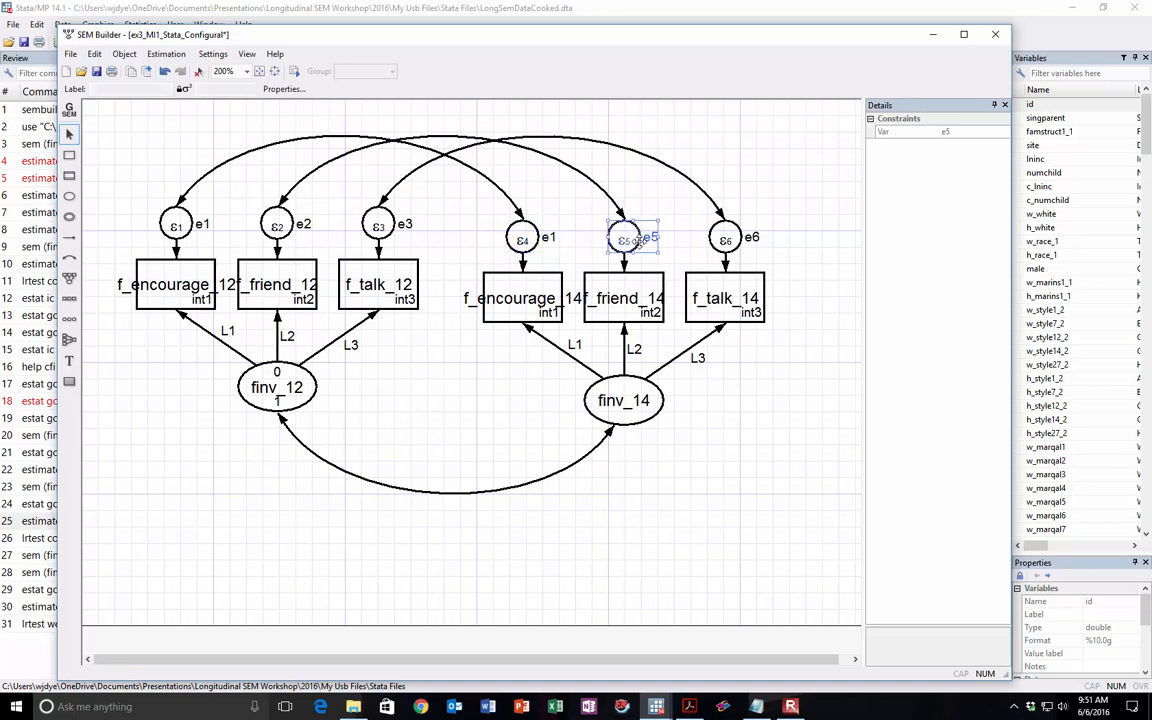
pyautogui.doubleClick(200, 89)
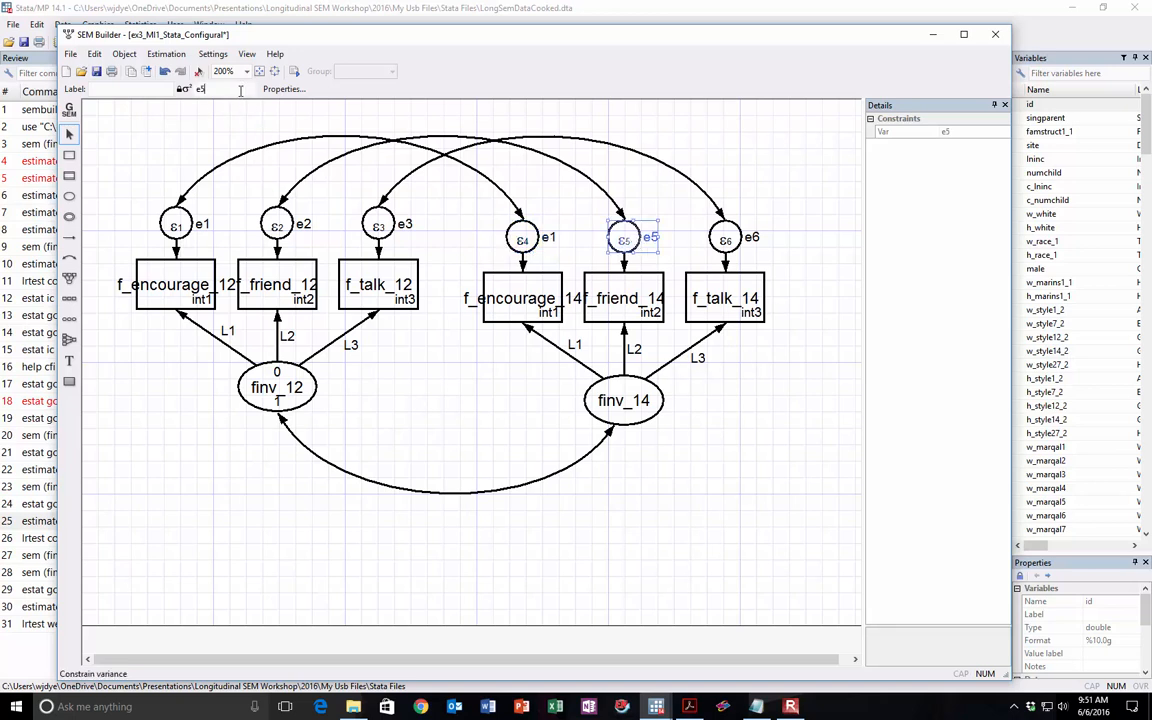
pyautogui.press('Return')
pyautogui.click(725, 238)
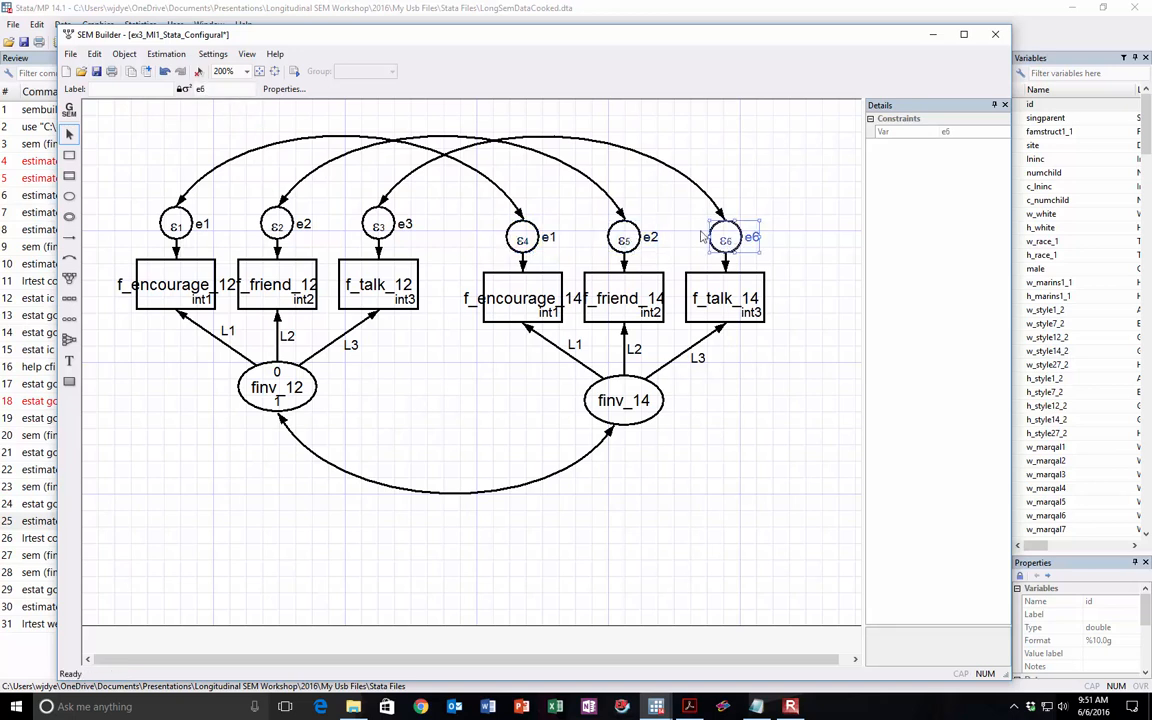
pyautogui.doubleClick(228, 90)
pyautogui.write('e3')
pyautogui.press('Return')
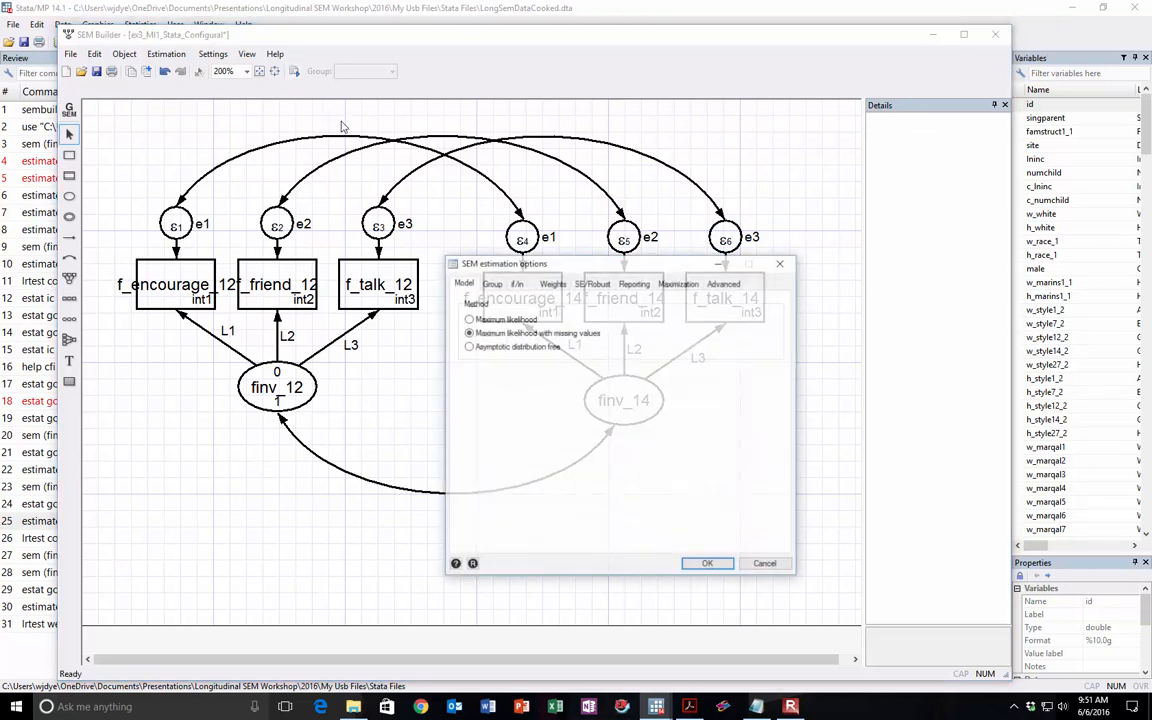
# Step: Estimate the strict model using maximum likelihood with missing values and run estat gof, stats(all) for its fit statistics
pyautogui.click(709, 565)
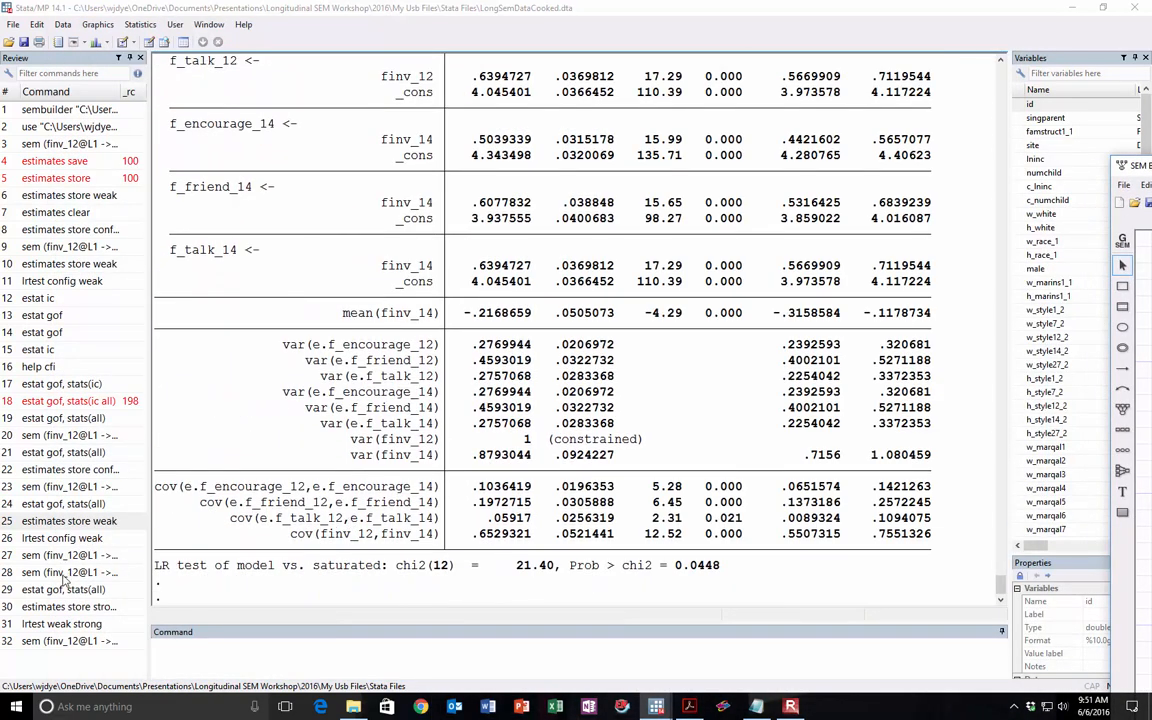
pyautogui.click(68, 590)
pyautogui.press('Return')
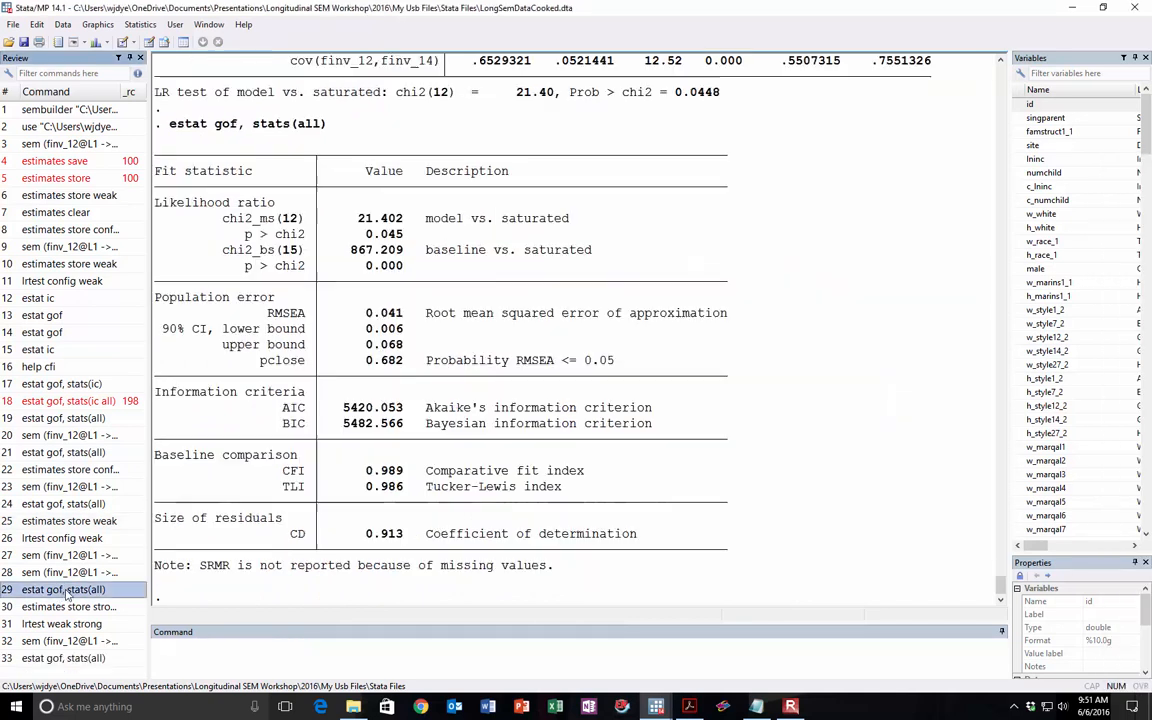
# Step: Copy the strict model's CFI of 0.989 into the Strict line of the Notepad list and return to Stata
pyautogui.moveTo(358, 470); pyautogui.dragTo(404, 470)
pyautogui.hotkey('ctrl', 'c')
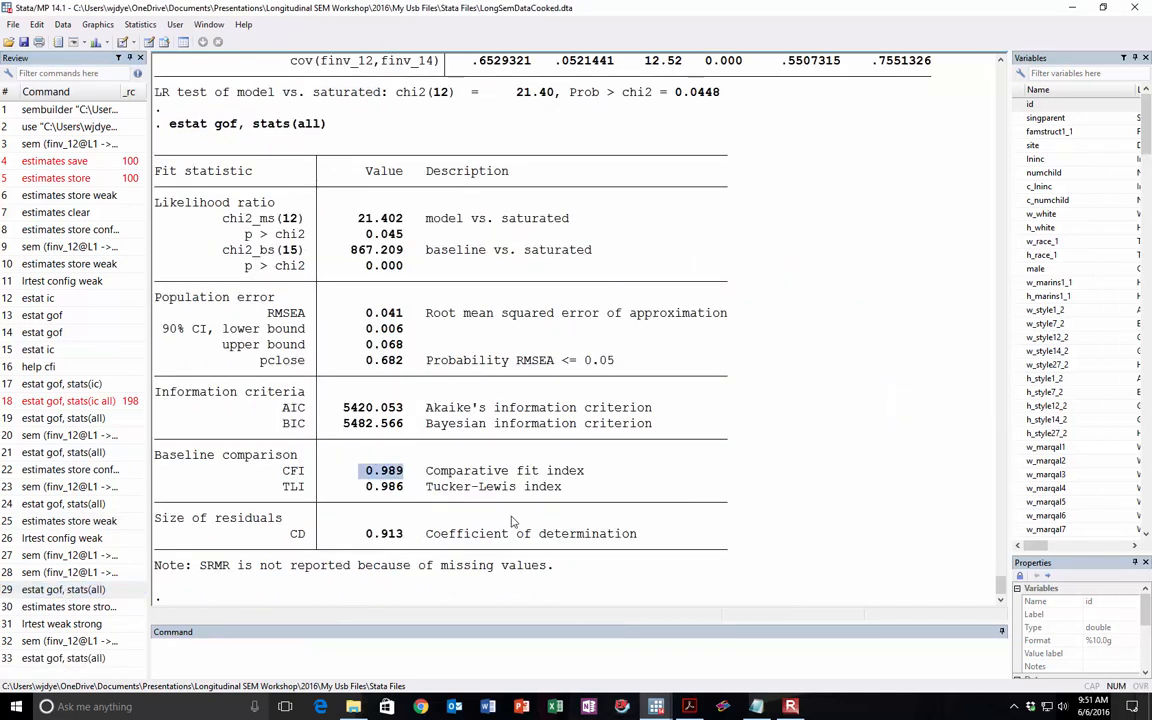
pyautogui.click(756, 708)
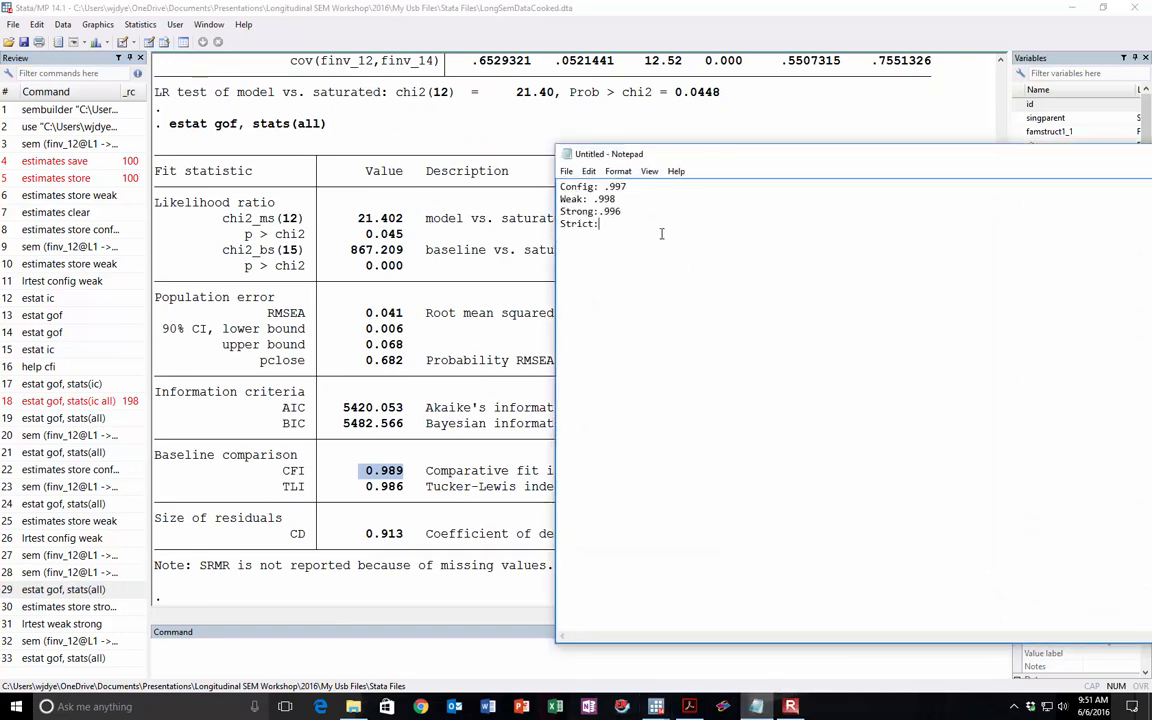
pyautogui.hotkey('ctrl', 'v')
pyautogui.press('BackSpace')
pyautogui.click(360, 232)
# Step: Store the current model's estimates under the name strict with estimates store strict
pyautogui.click(467, 653)
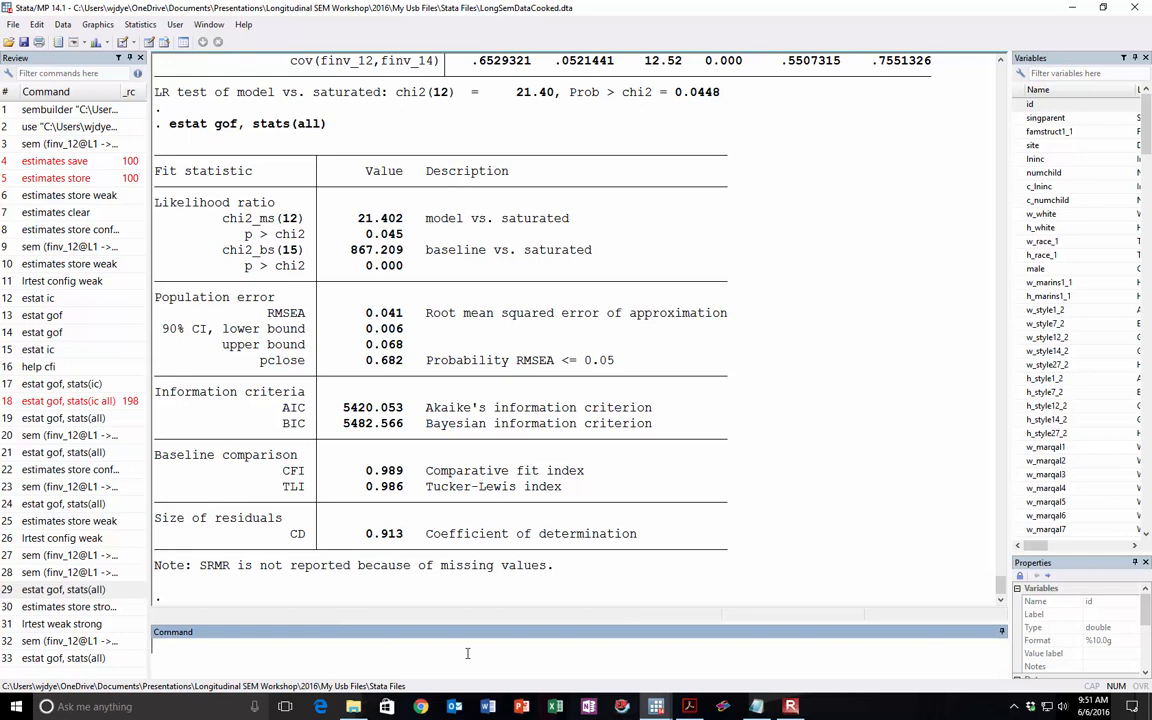
pyautogui.click(68, 606)
pyautogui.doubleClick(272, 646)
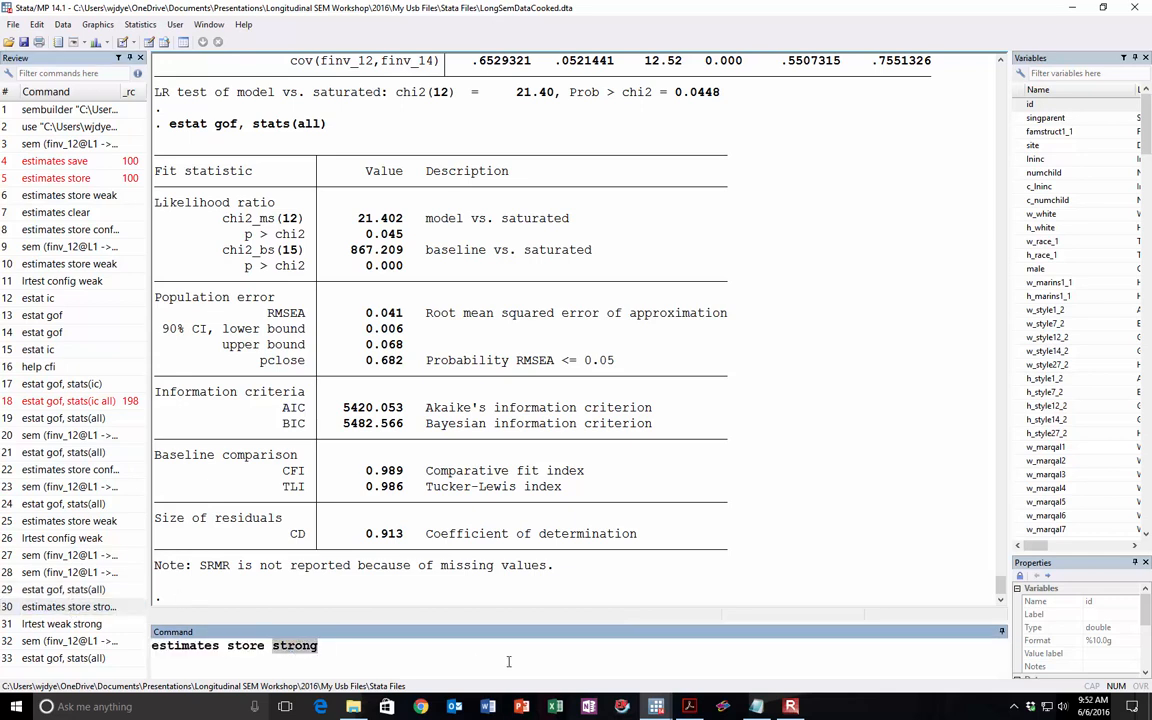
pyautogui.write('strict')
pyautogui.press('Return')
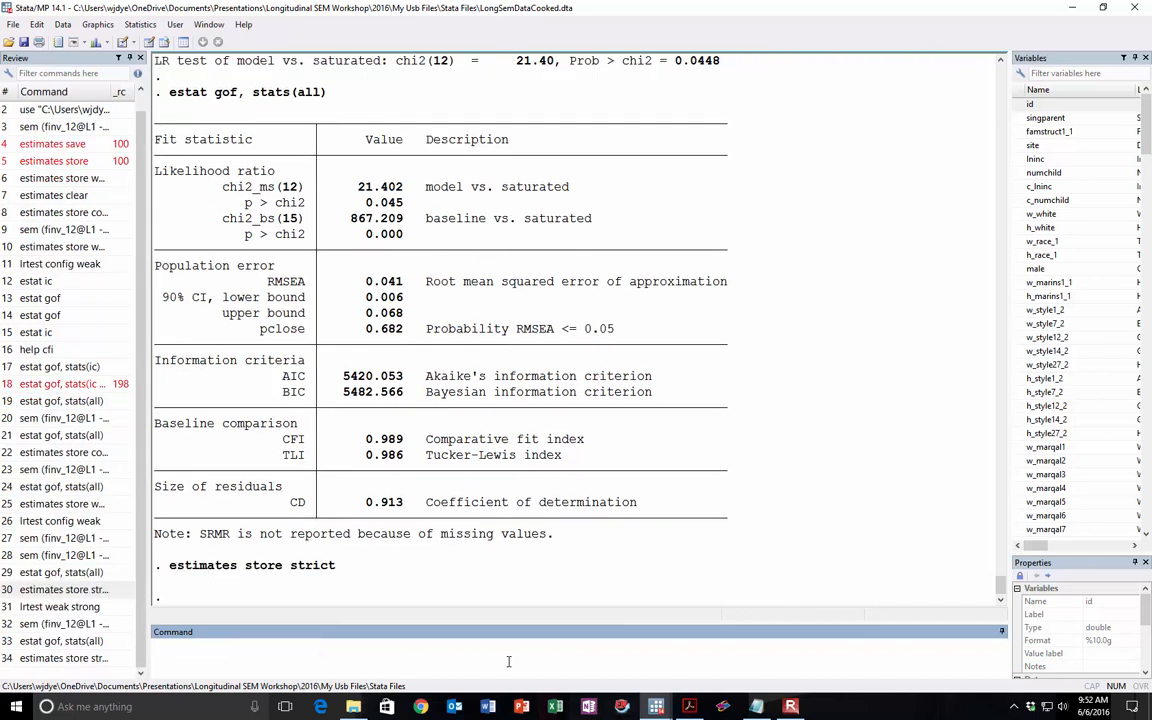
# Step: Run the likelihood-ratio test lrtest strong strict to compare the strong and strict models, and check its p-value
pyautogui.write('lrtest strong stric')
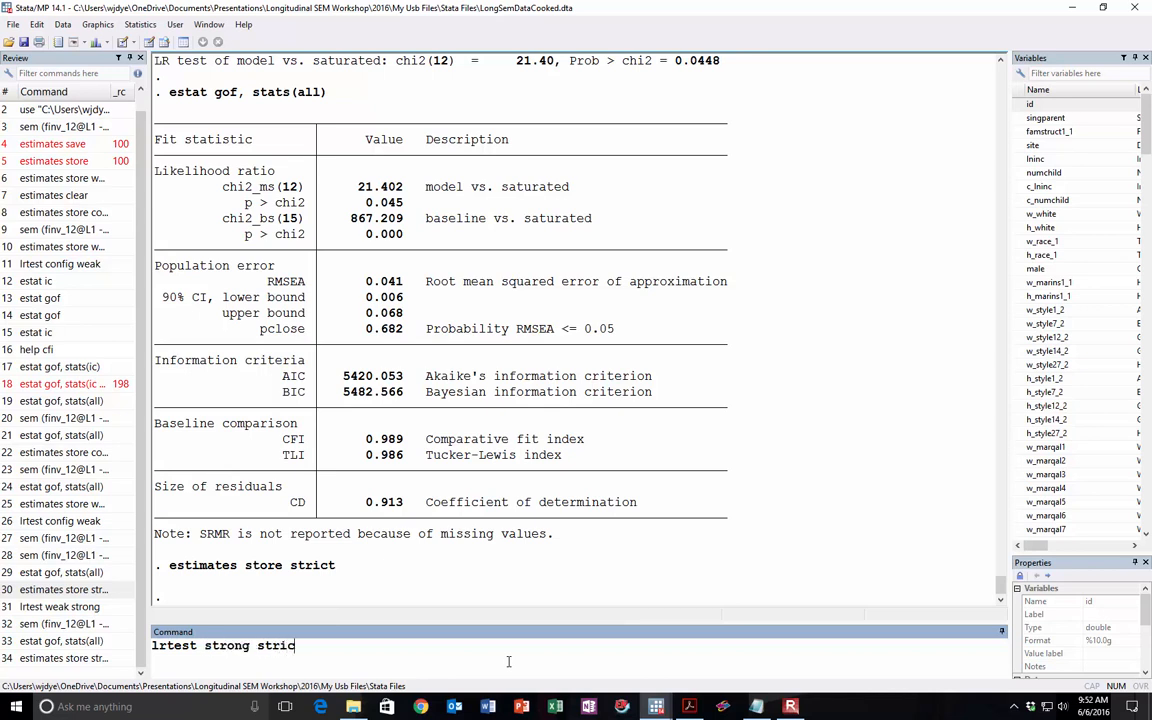
pyautogui.write('t')
pyautogui.press('Return')
pyautogui.moveTo(748, 571); pyautogui.dragTo(566, 570)
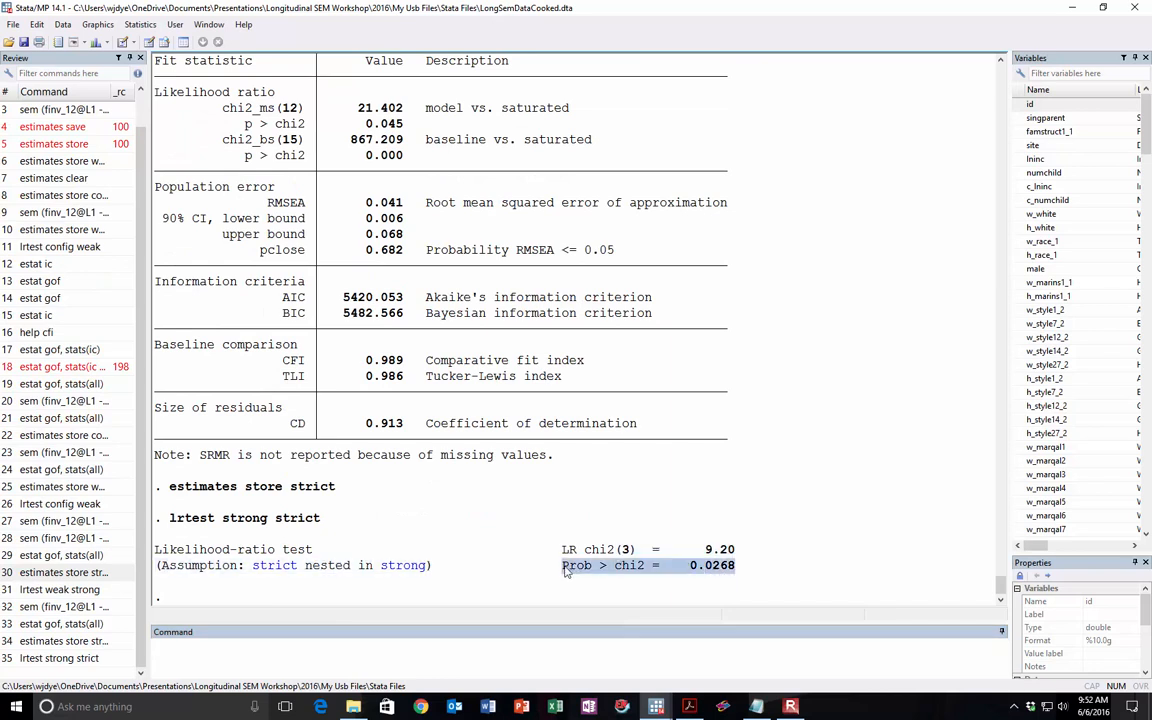
pyautogui.click(566, 567)
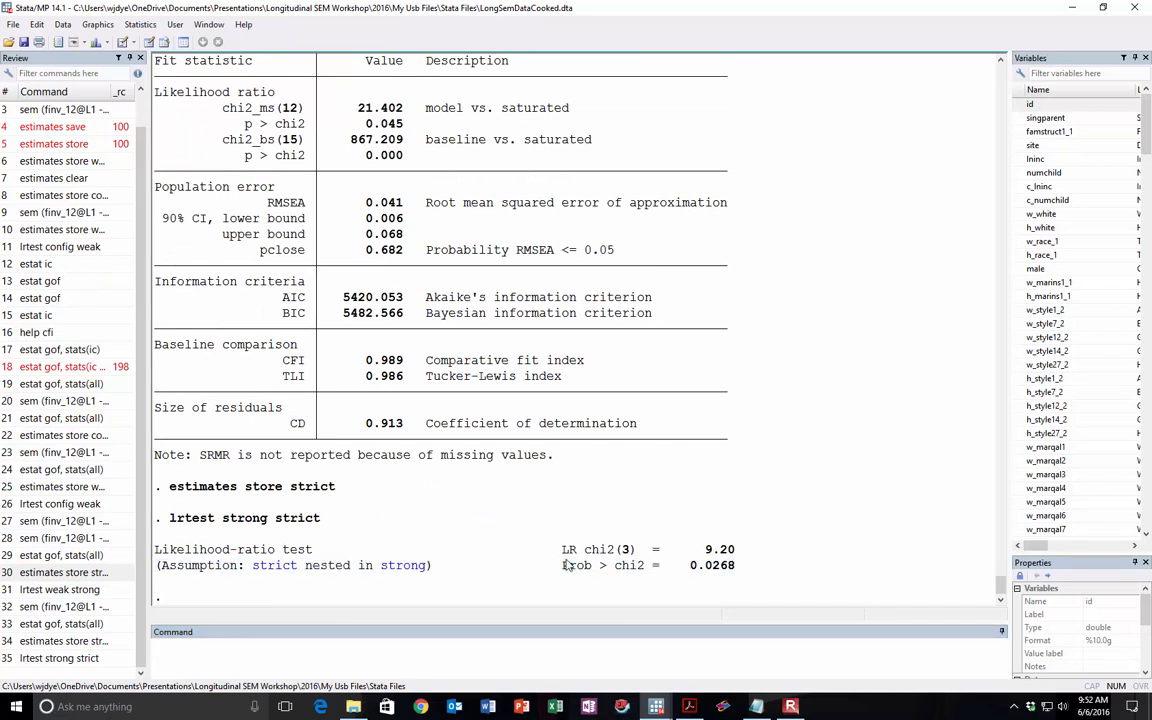